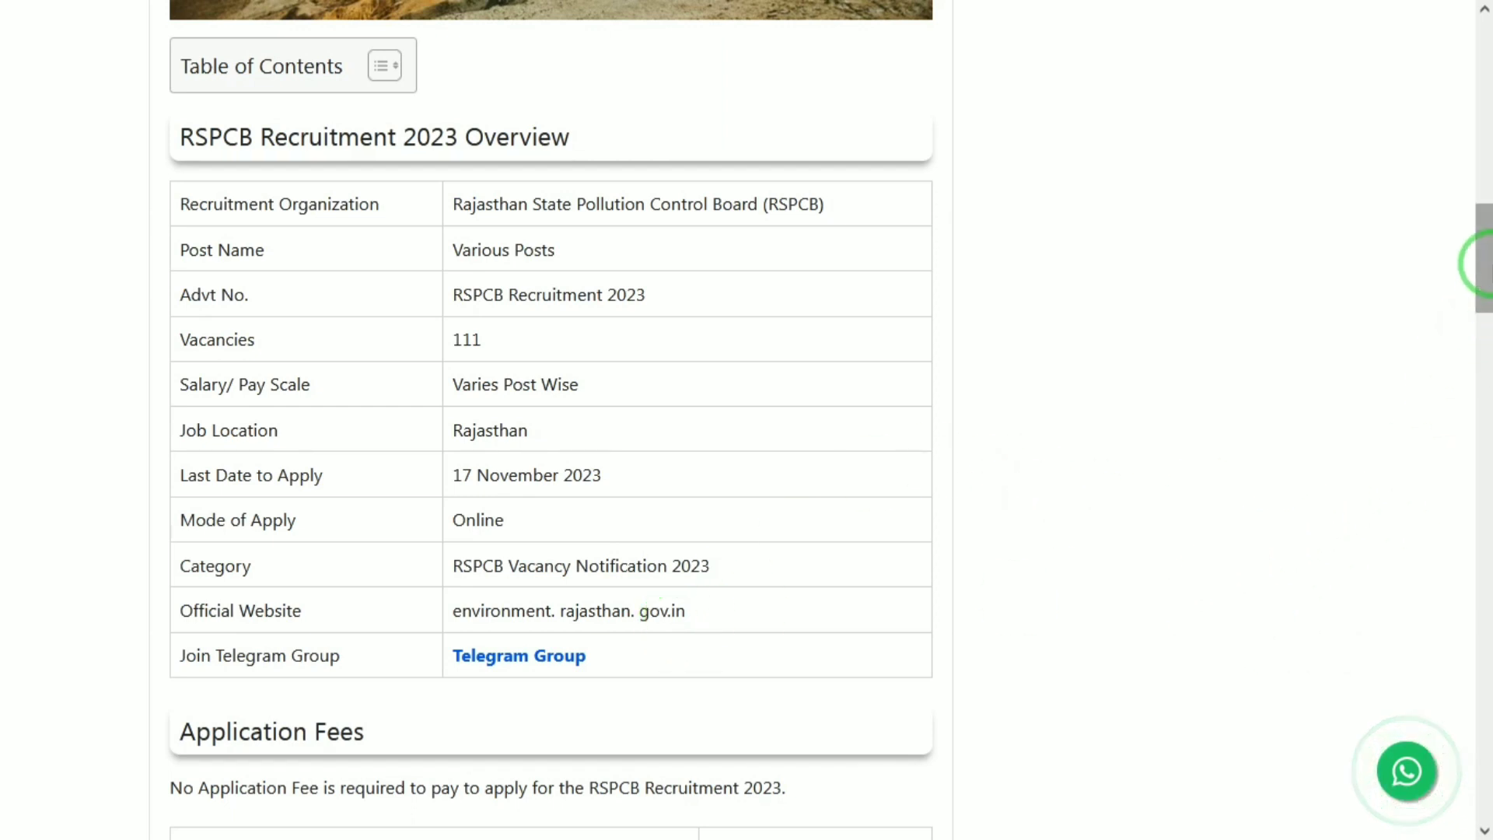
Step: Scroll the RSPCB Recruitment 2023 article toward its Important Dates and Post Details sections
drag(1485, 273, 1487, 400)
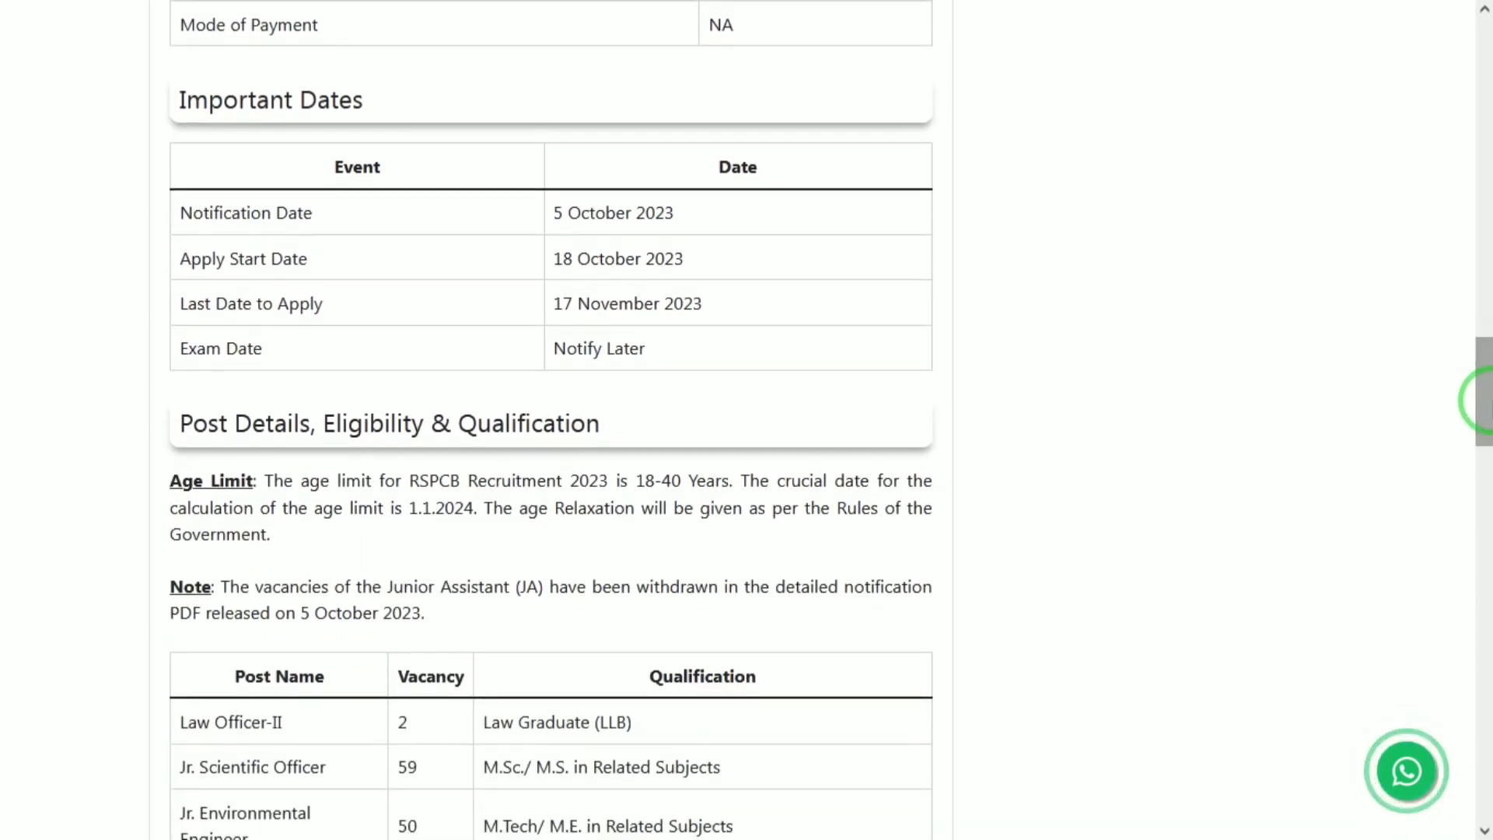
Step: Scroll past the qualification table to the Selection Process and How to Apply headings
drag(1487, 399, 1488, 443)
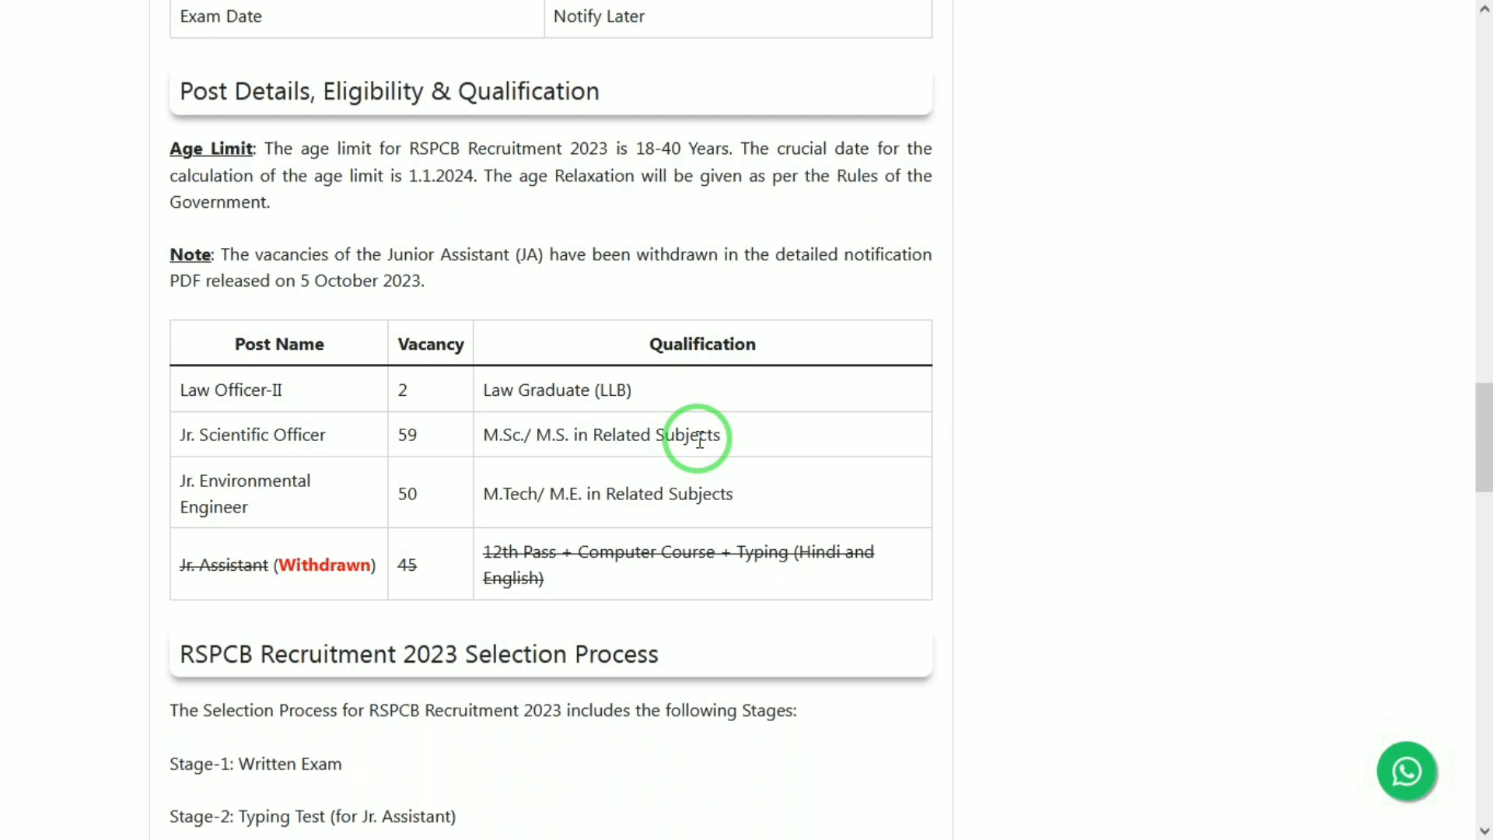
drag(1484, 436, 1484, 460)
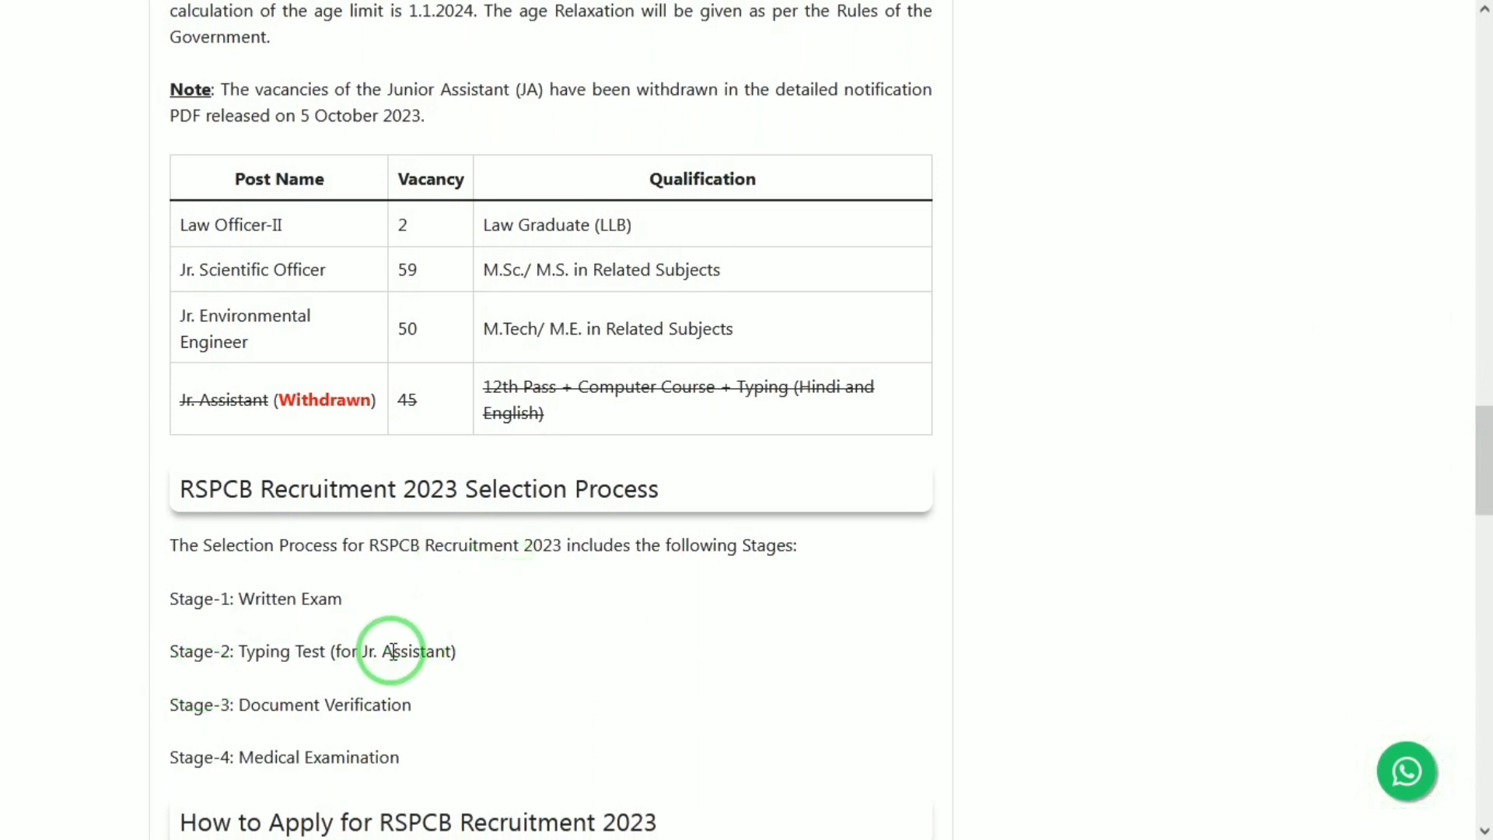
drag(392, 653, 429, 648)
click(430, 649)
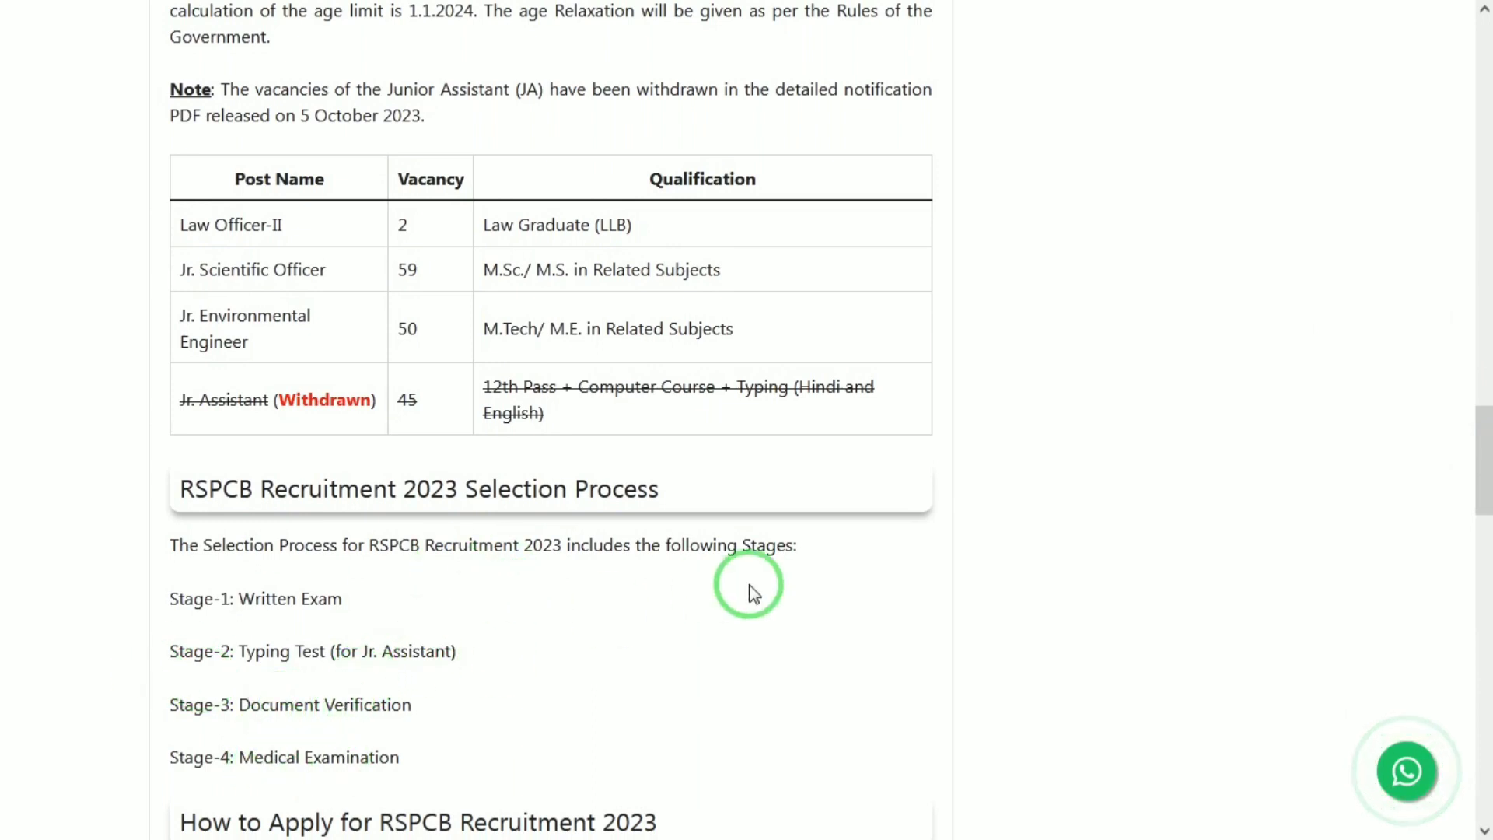
drag(1484, 499, 1484, 530)
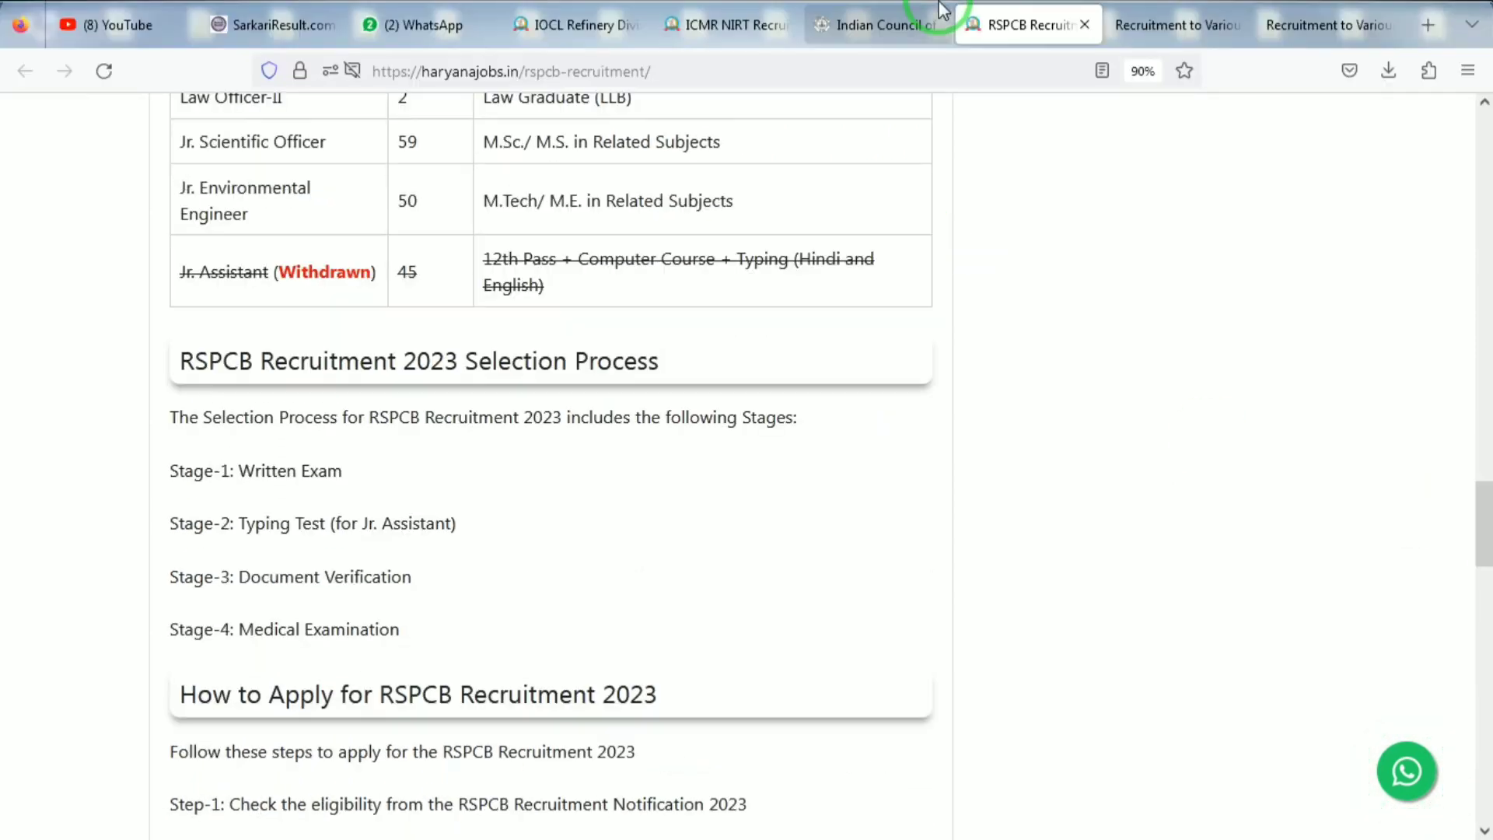
Step: Open 'Click here for New Registration' on the Recruitment to Various Posts portal
click(1212, 22)
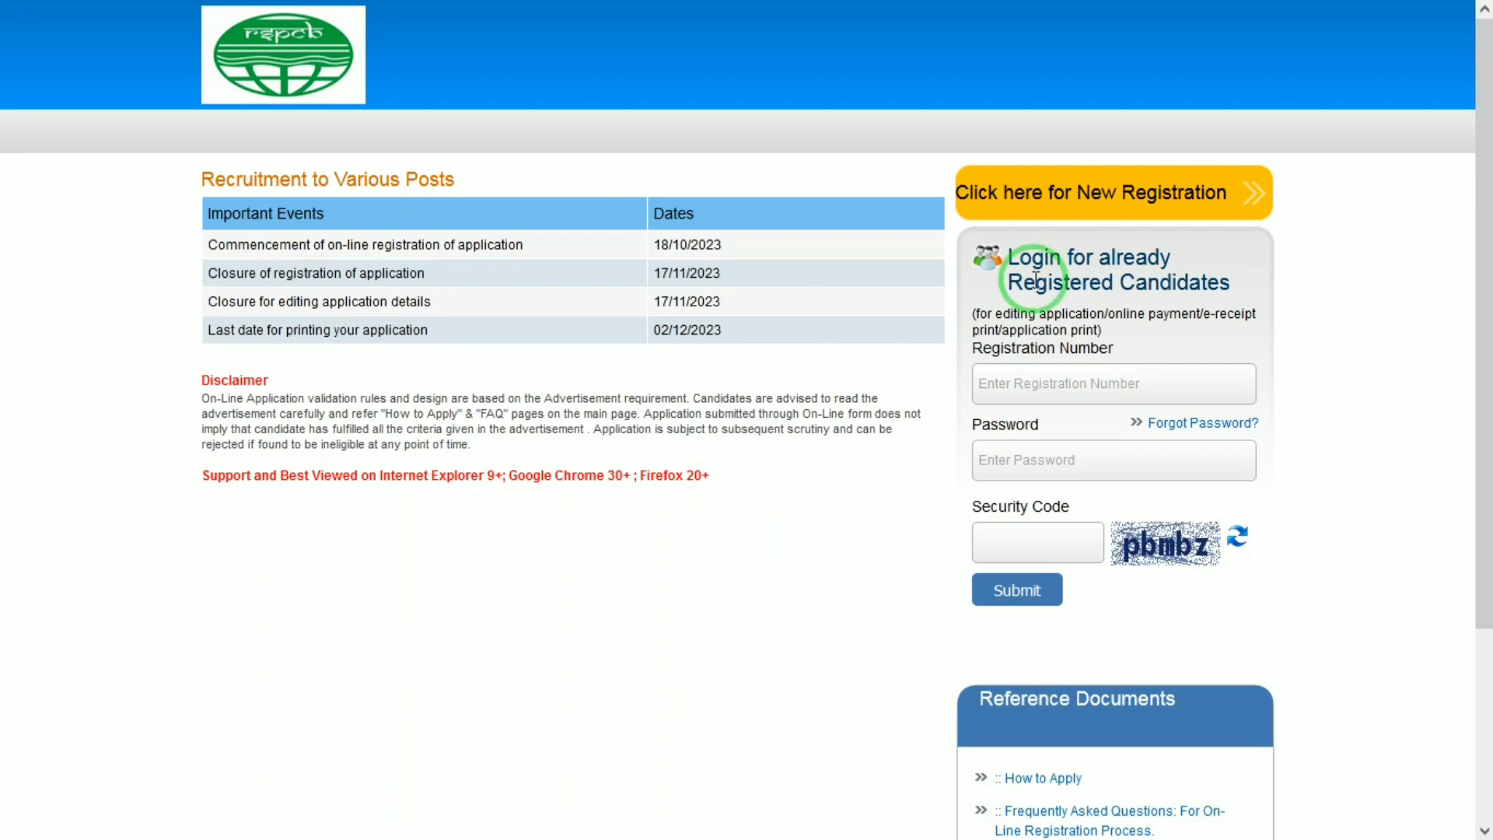
click(1051, 204)
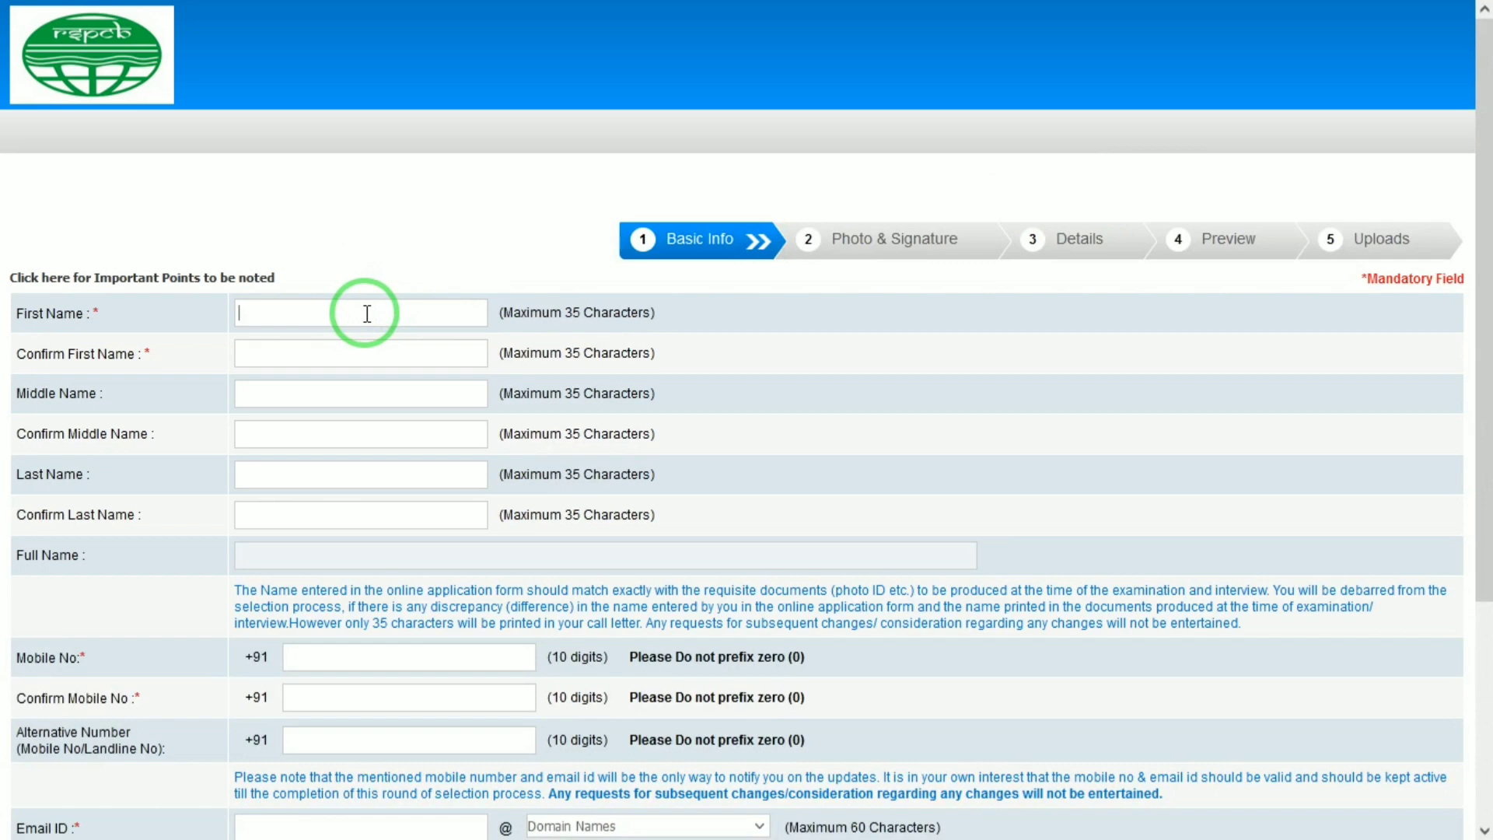
Step: Enter the candidate's first name and confirm it, correcting the typos
key(Tab)
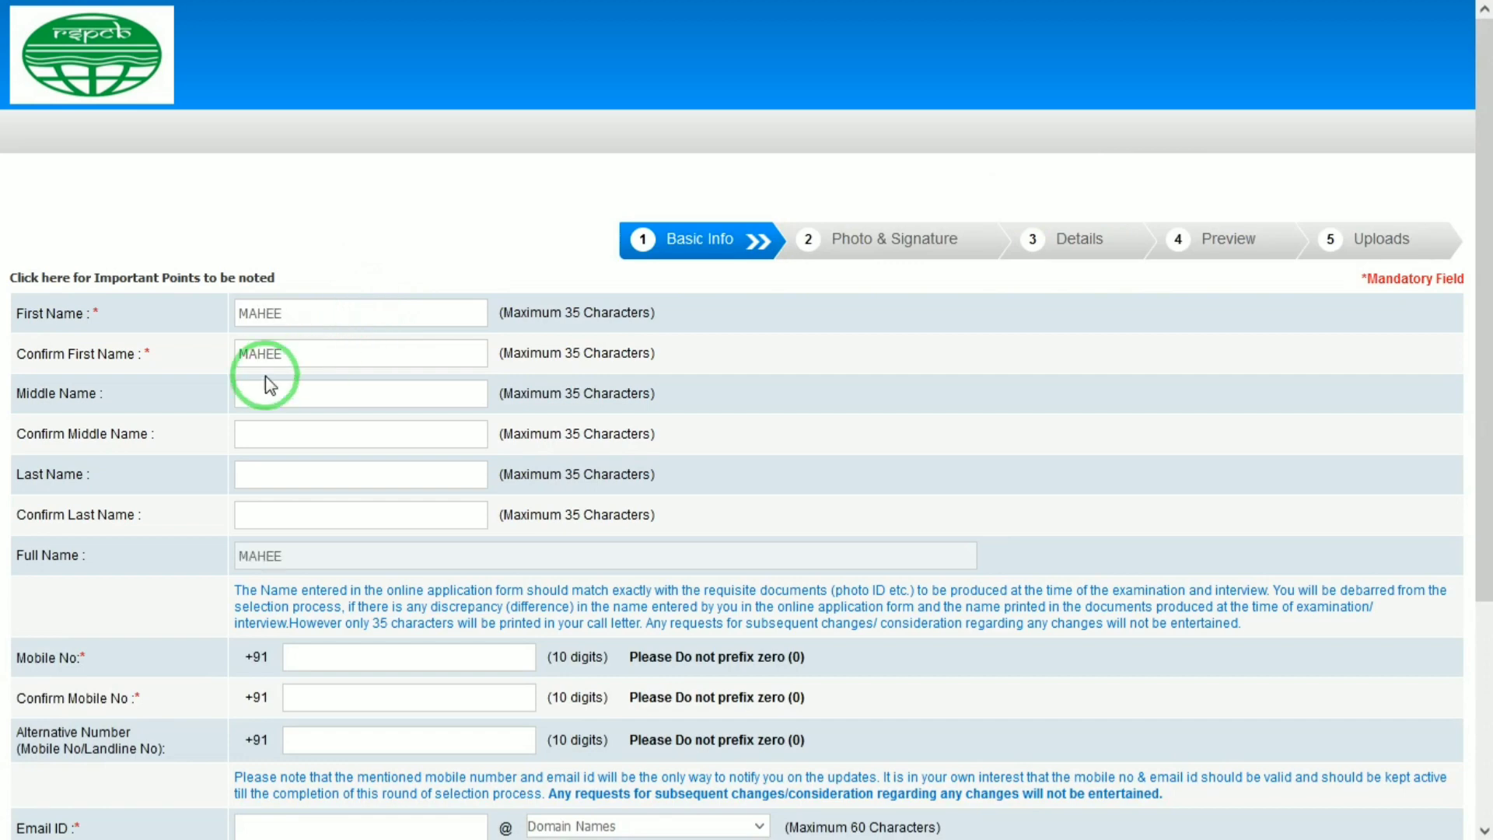
Step: Skip Middle Name, then enter and confirm the candidate's last name
click(300, 393)
click(293, 477)
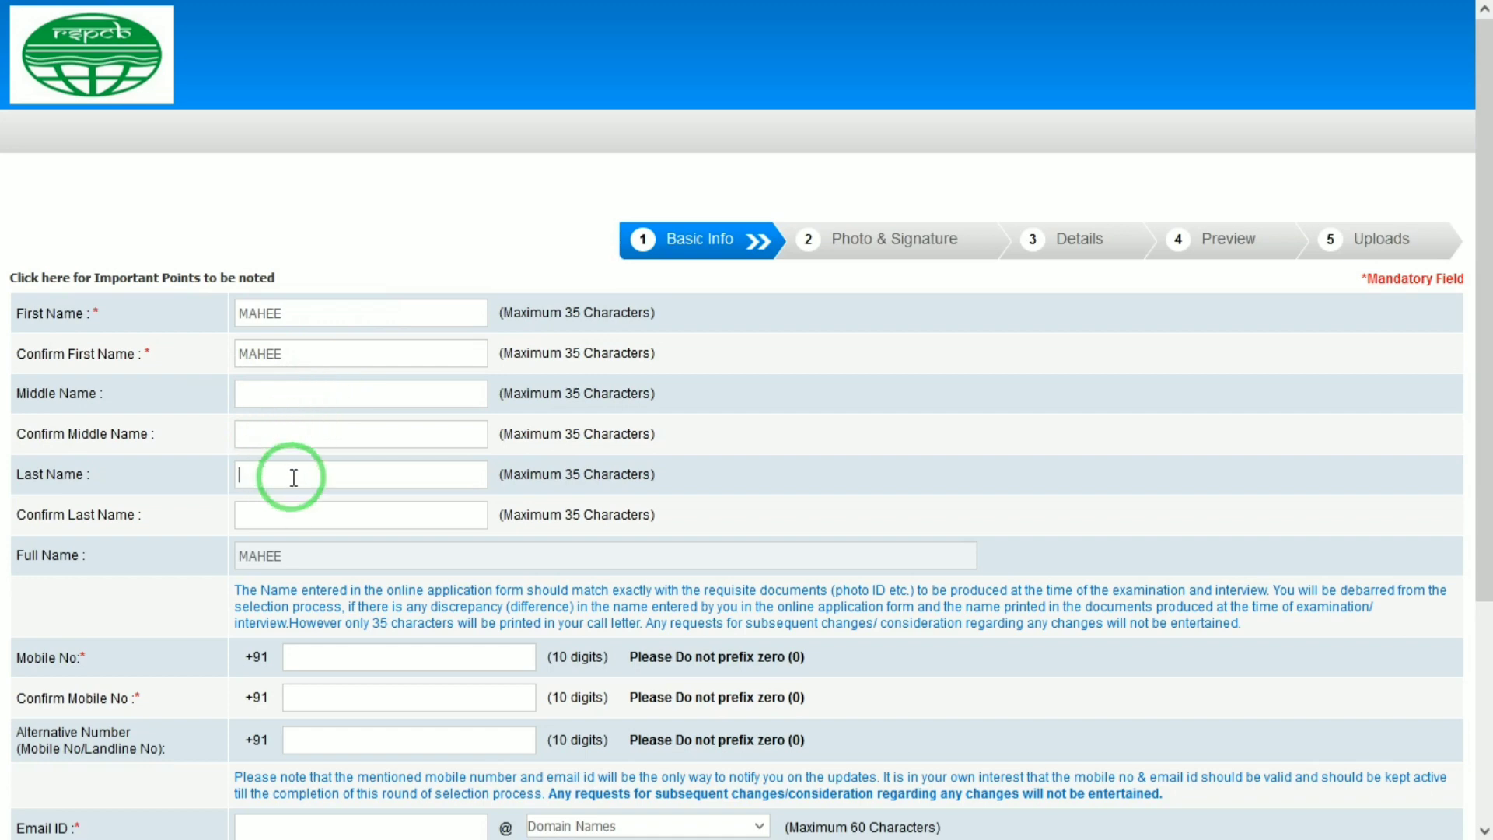
key(Tab)
key(Tab)
Step: Move down through the confirm mobile and alternative number fields
drag(1485, 360, 1485, 495)
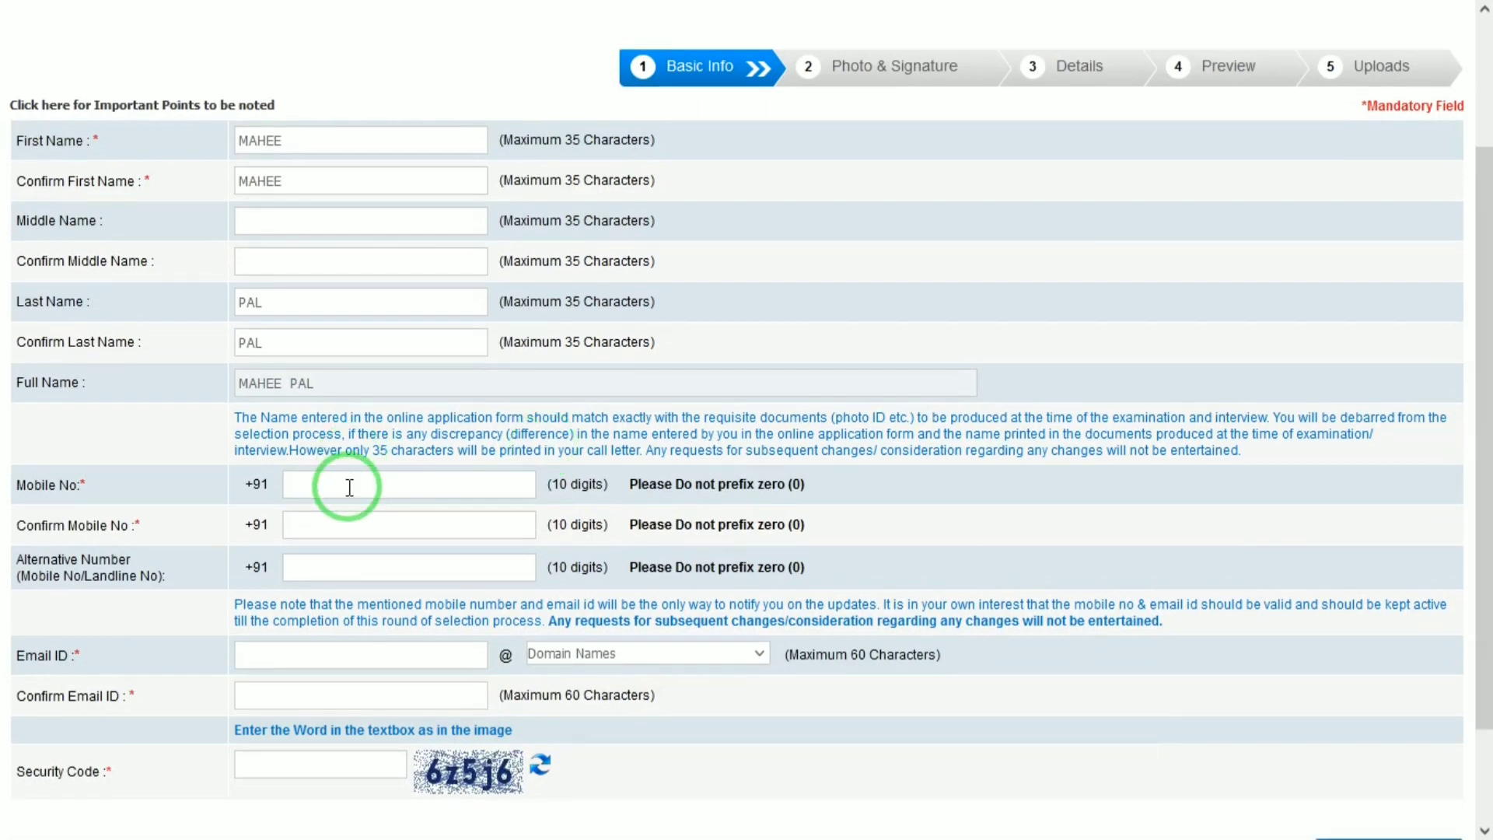
click(374, 519)
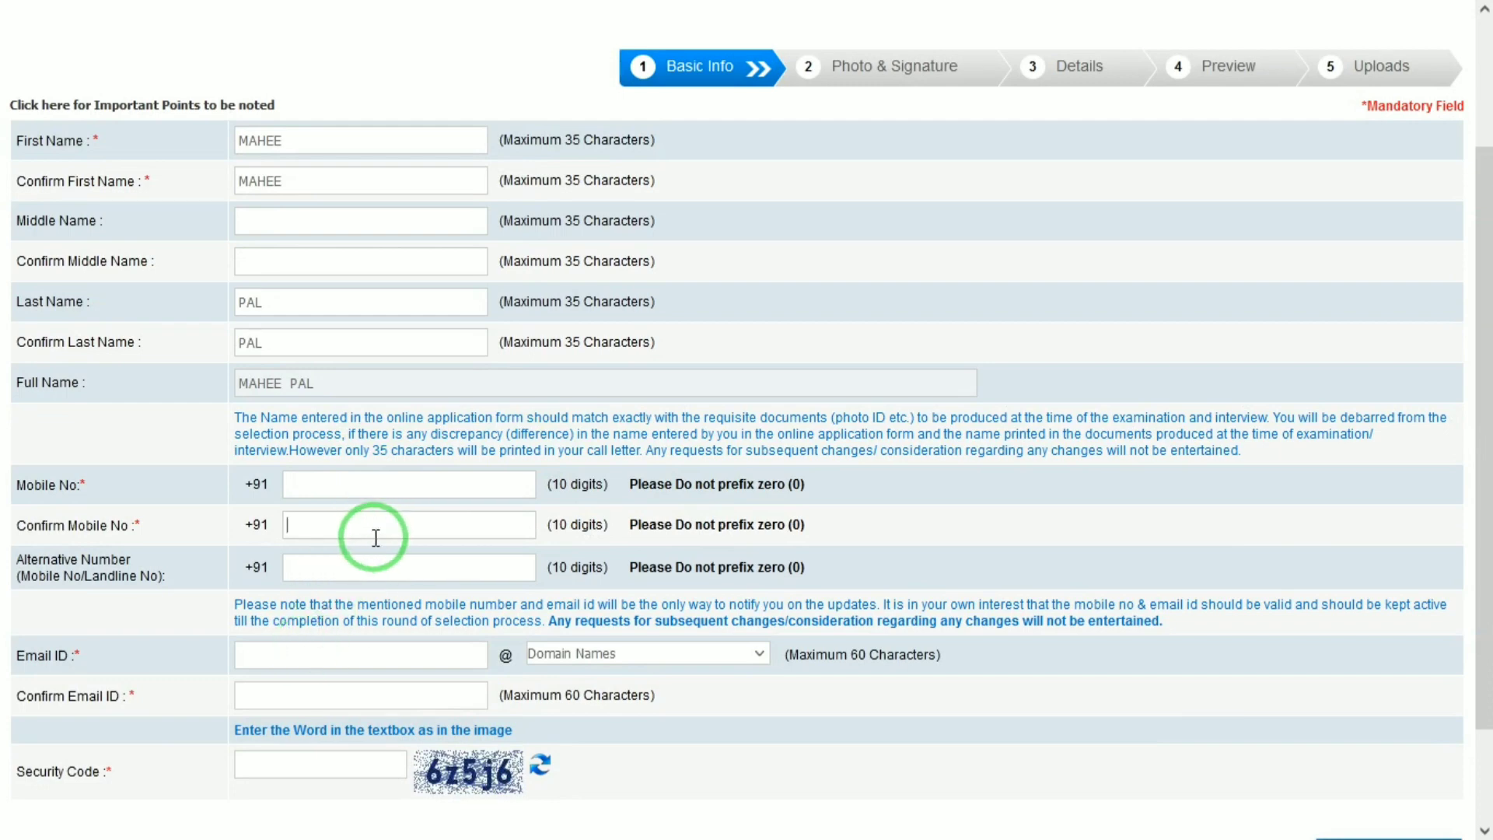
click(359, 558)
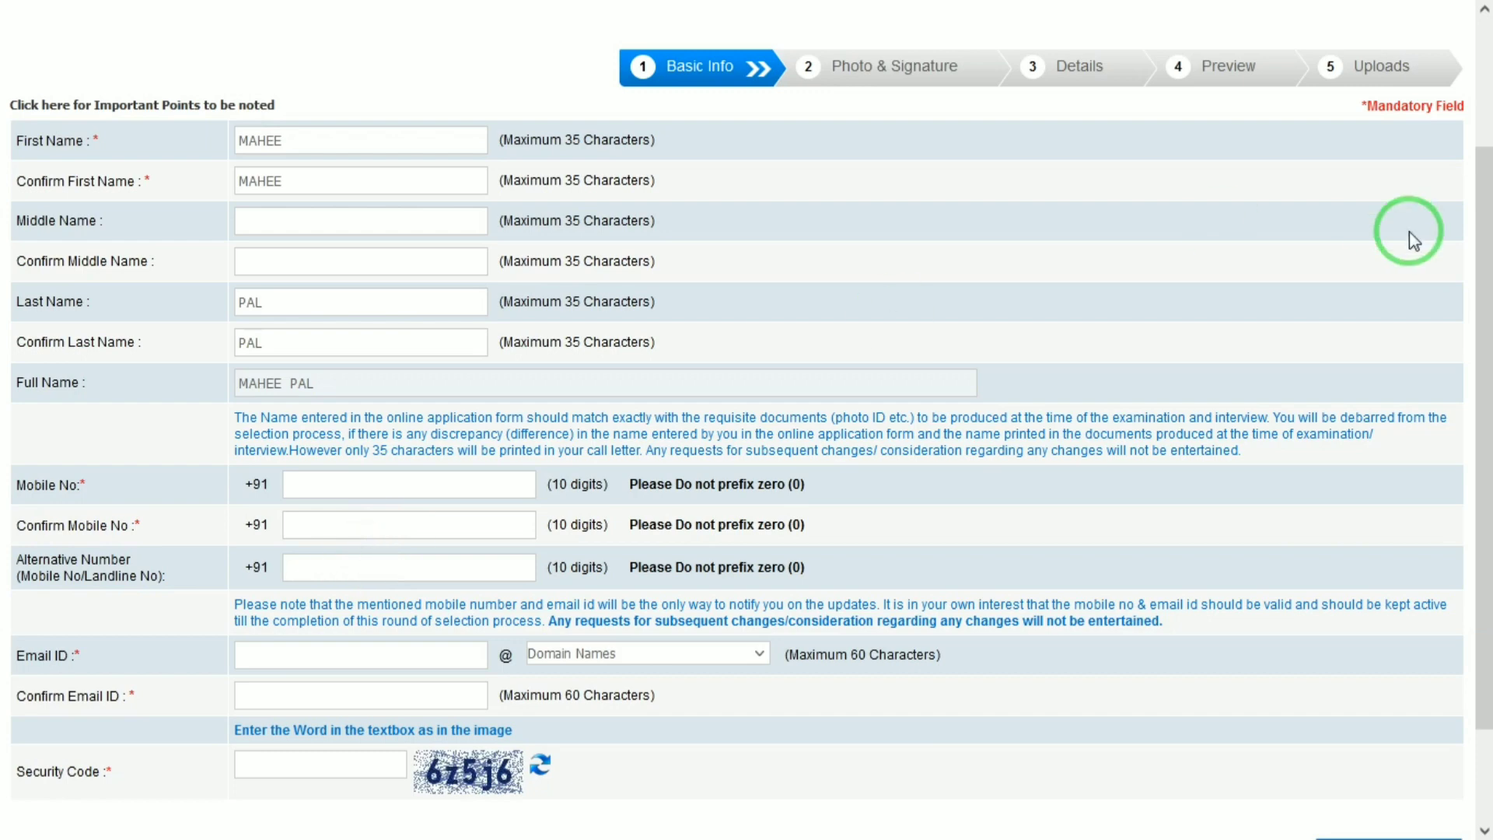
Step: Choose gmail.com as the Email ID domain and move to Confirm Email ID
scroll(738, 466, down, 2)
click(346, 537)
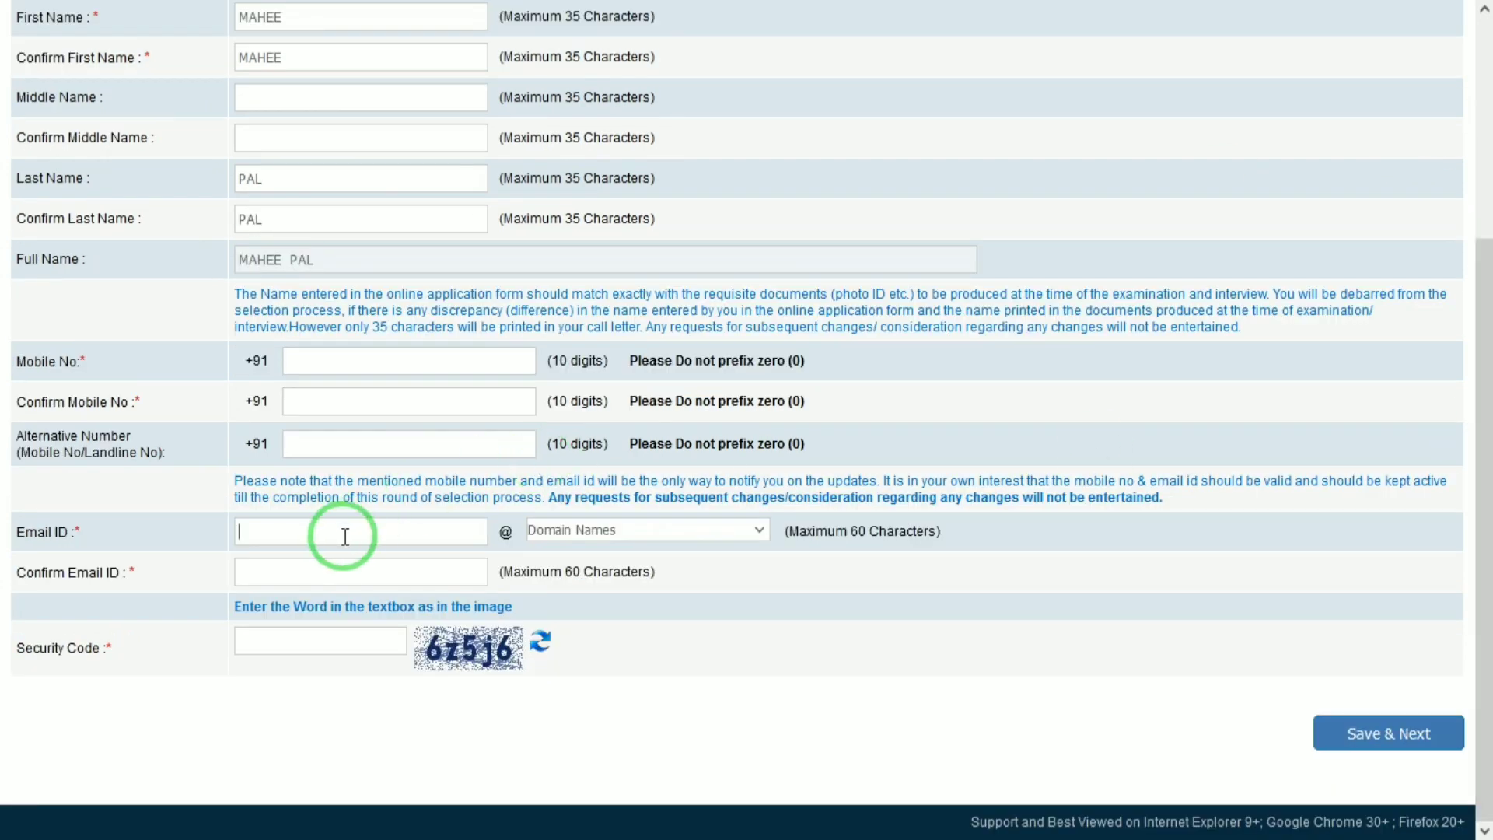
click(586, 530)
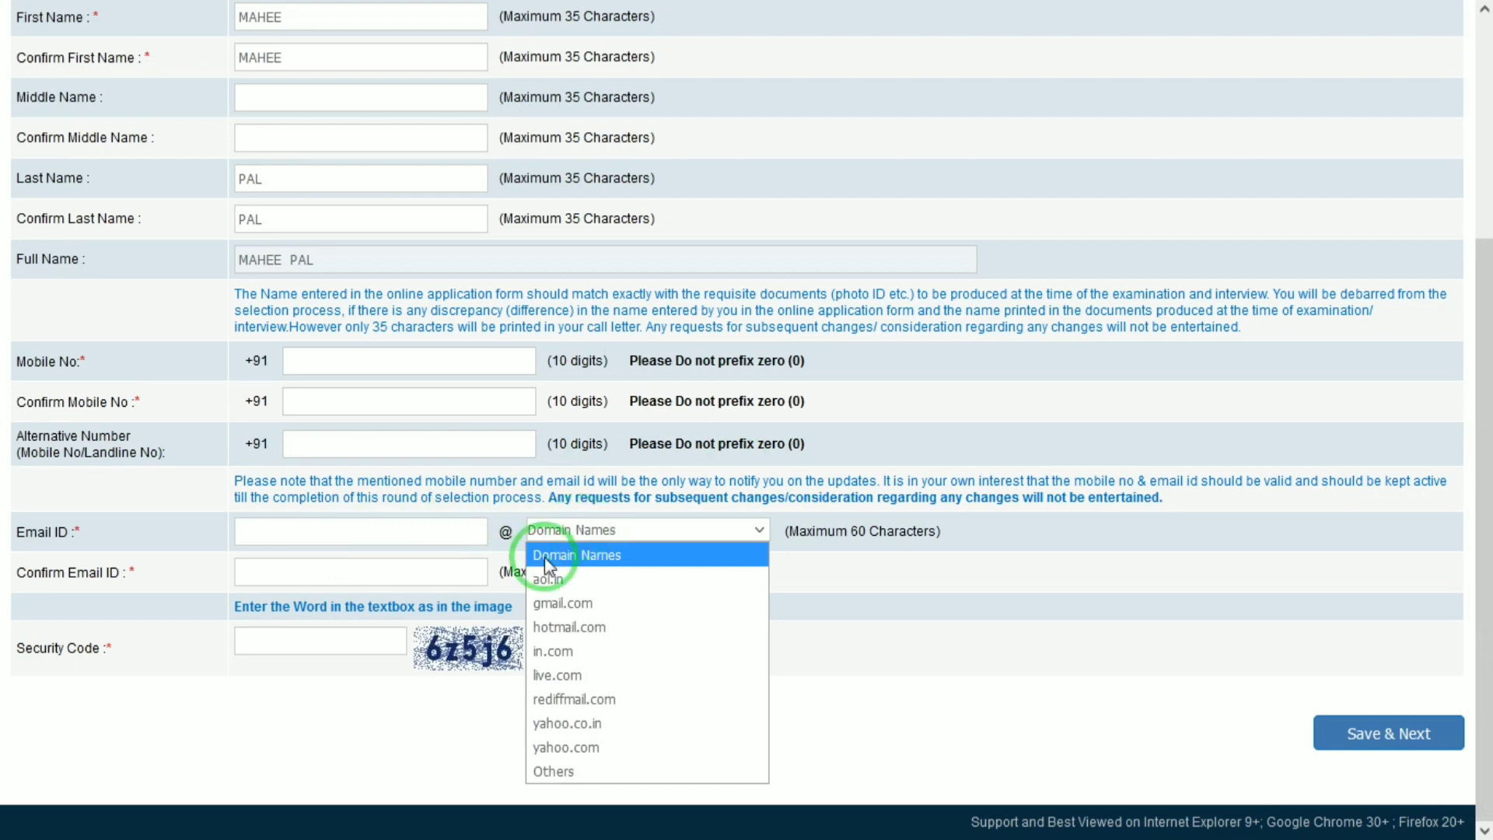
click(551, 605)
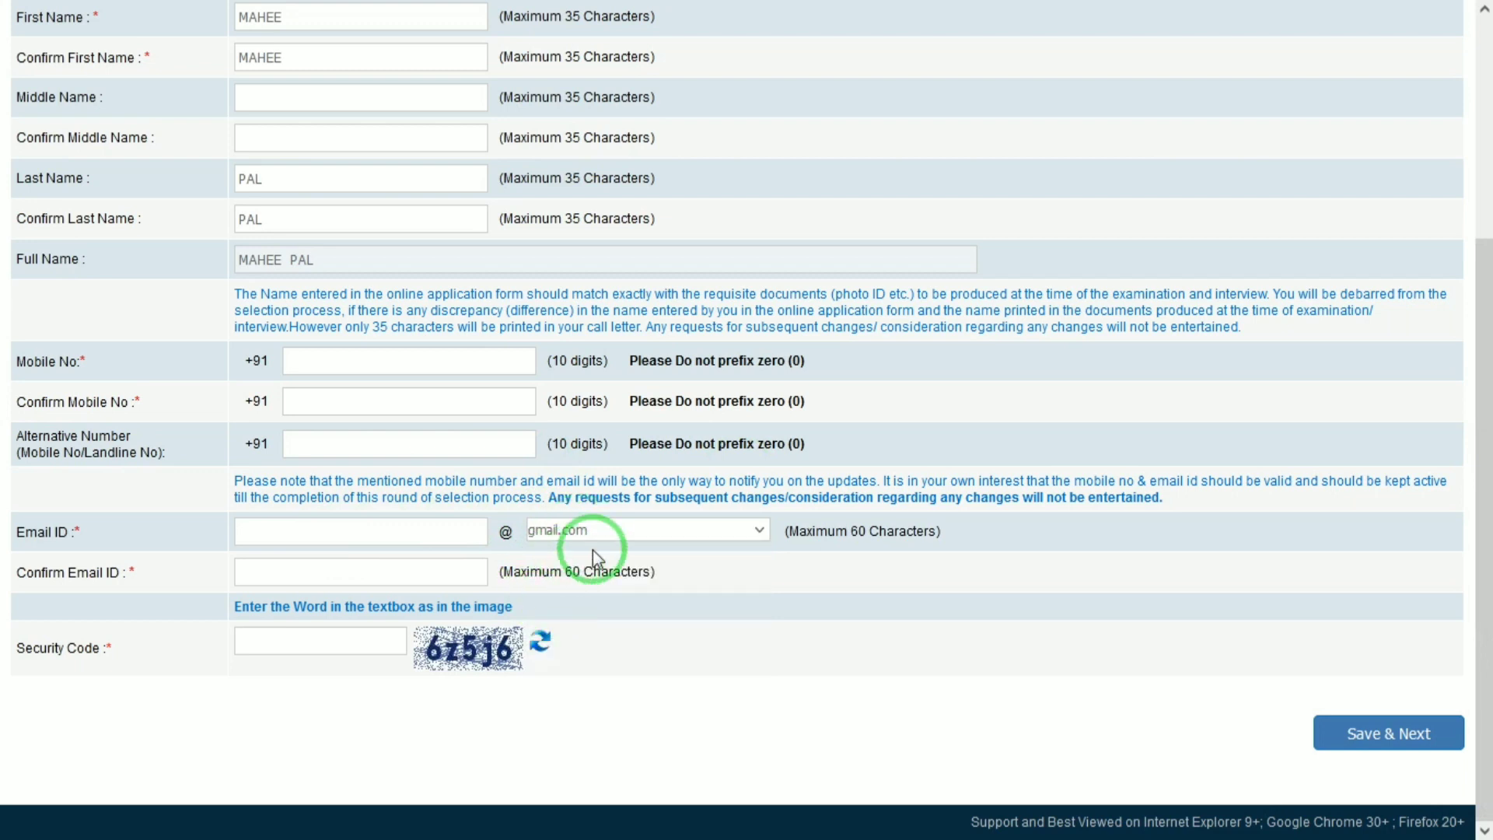
click(433, 568)
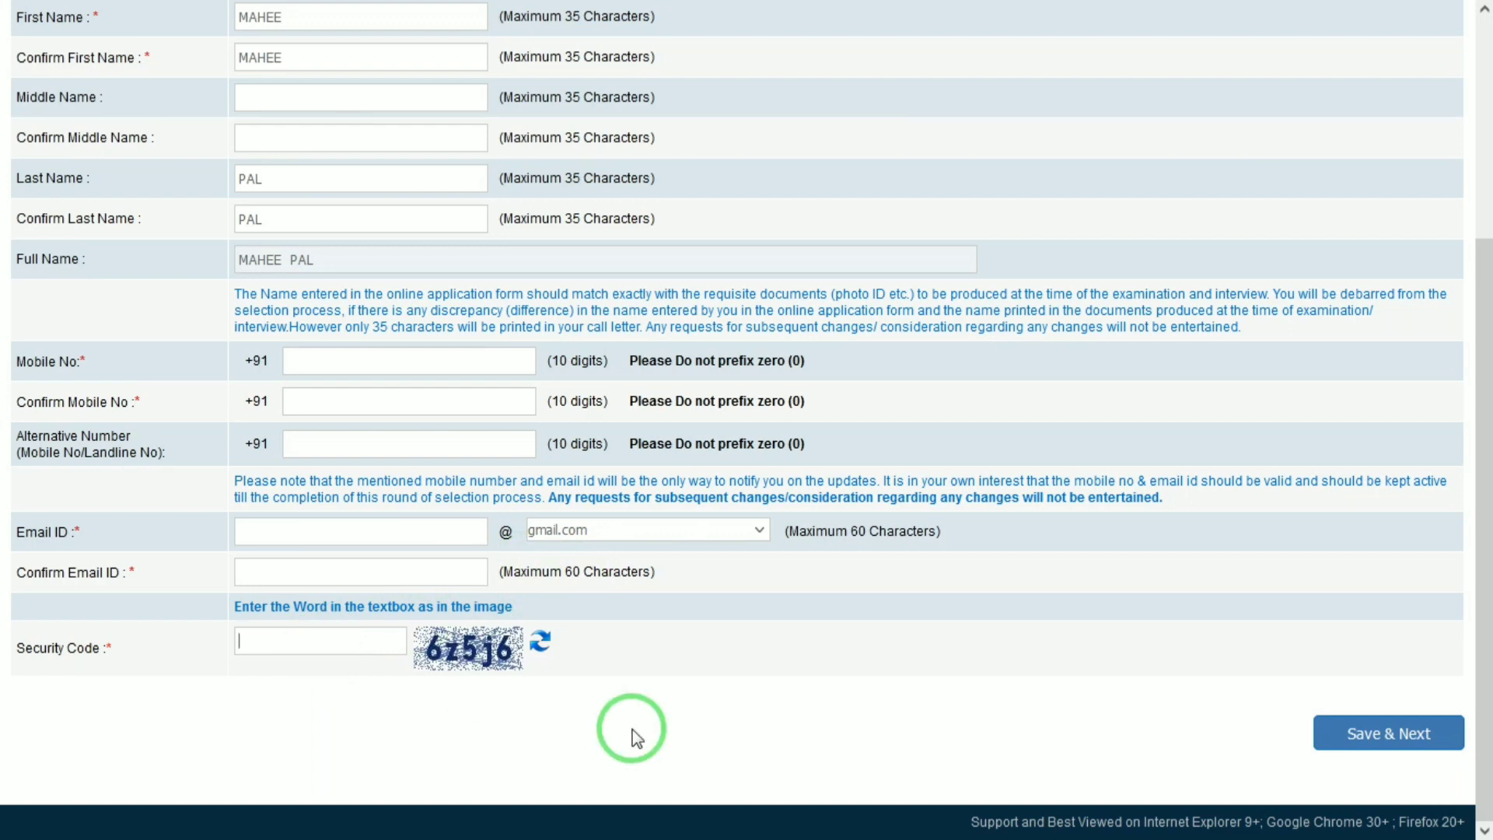
drag(1482, 500, 1479, 93)
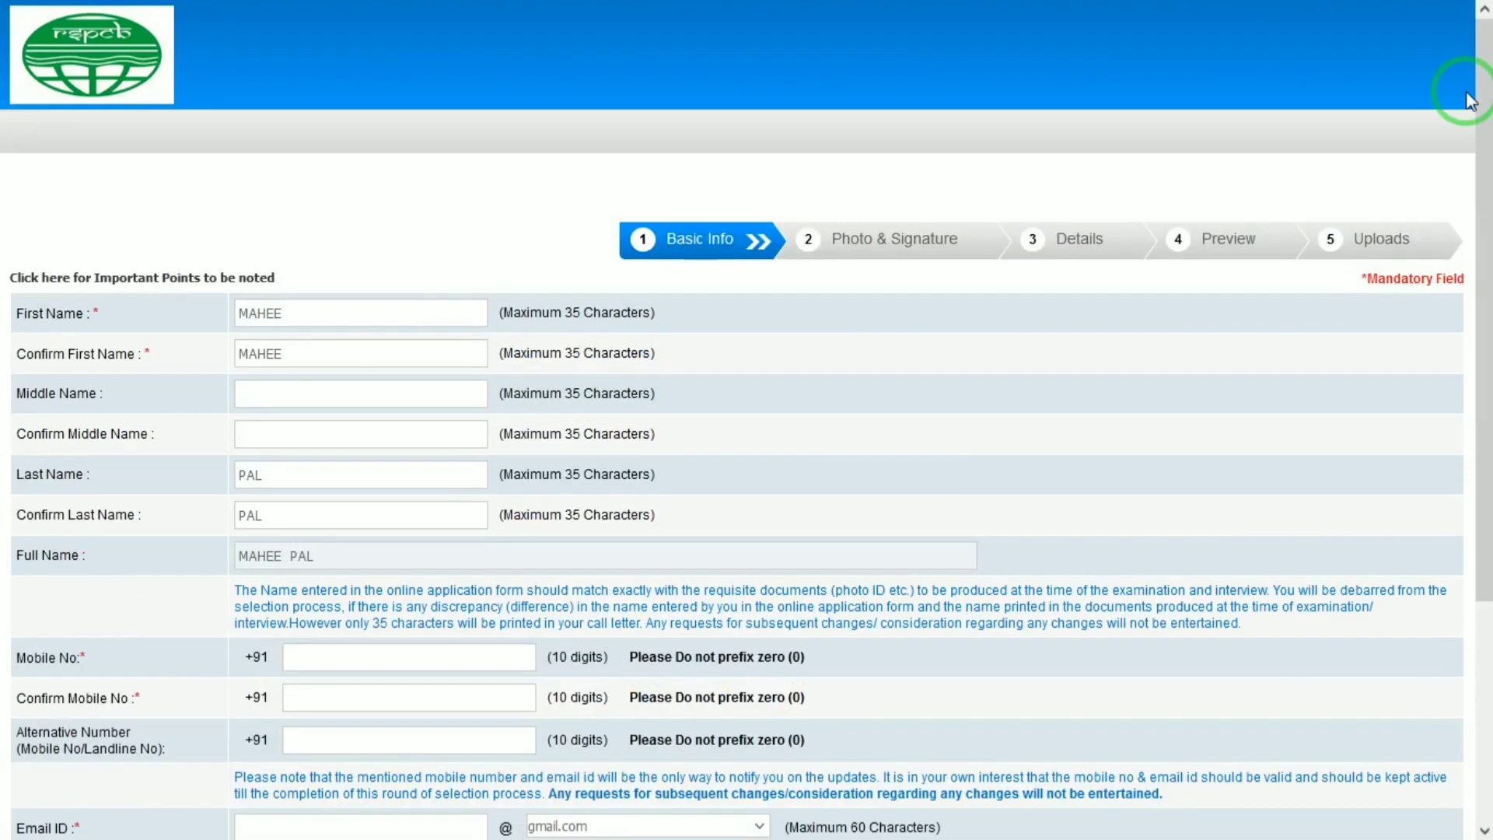
Step: In the registered application, review the Photo & Signature uploads and continue to Details
mouse_move(1232, 4)
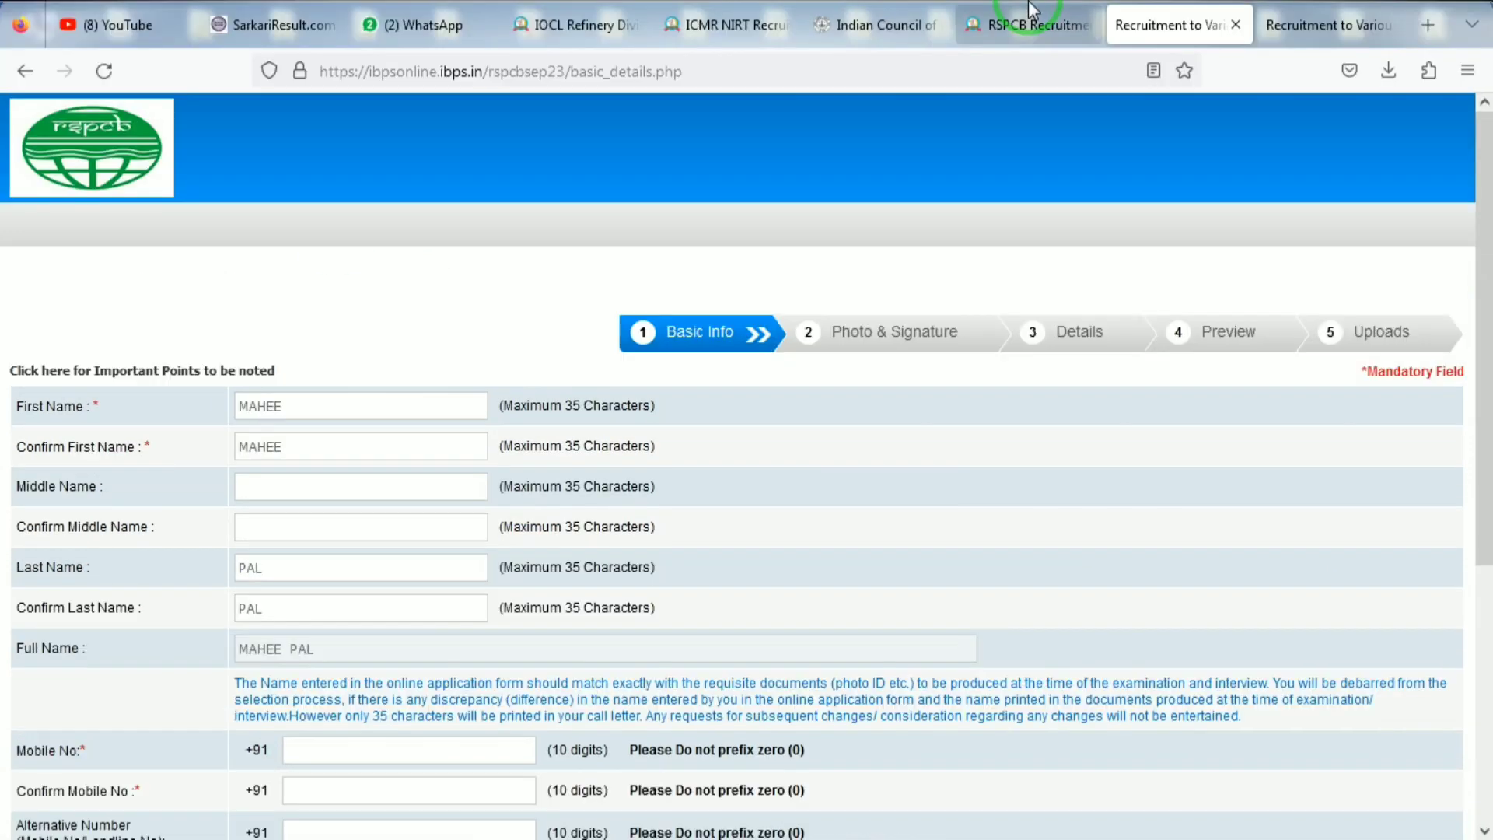
click(1322, 24)
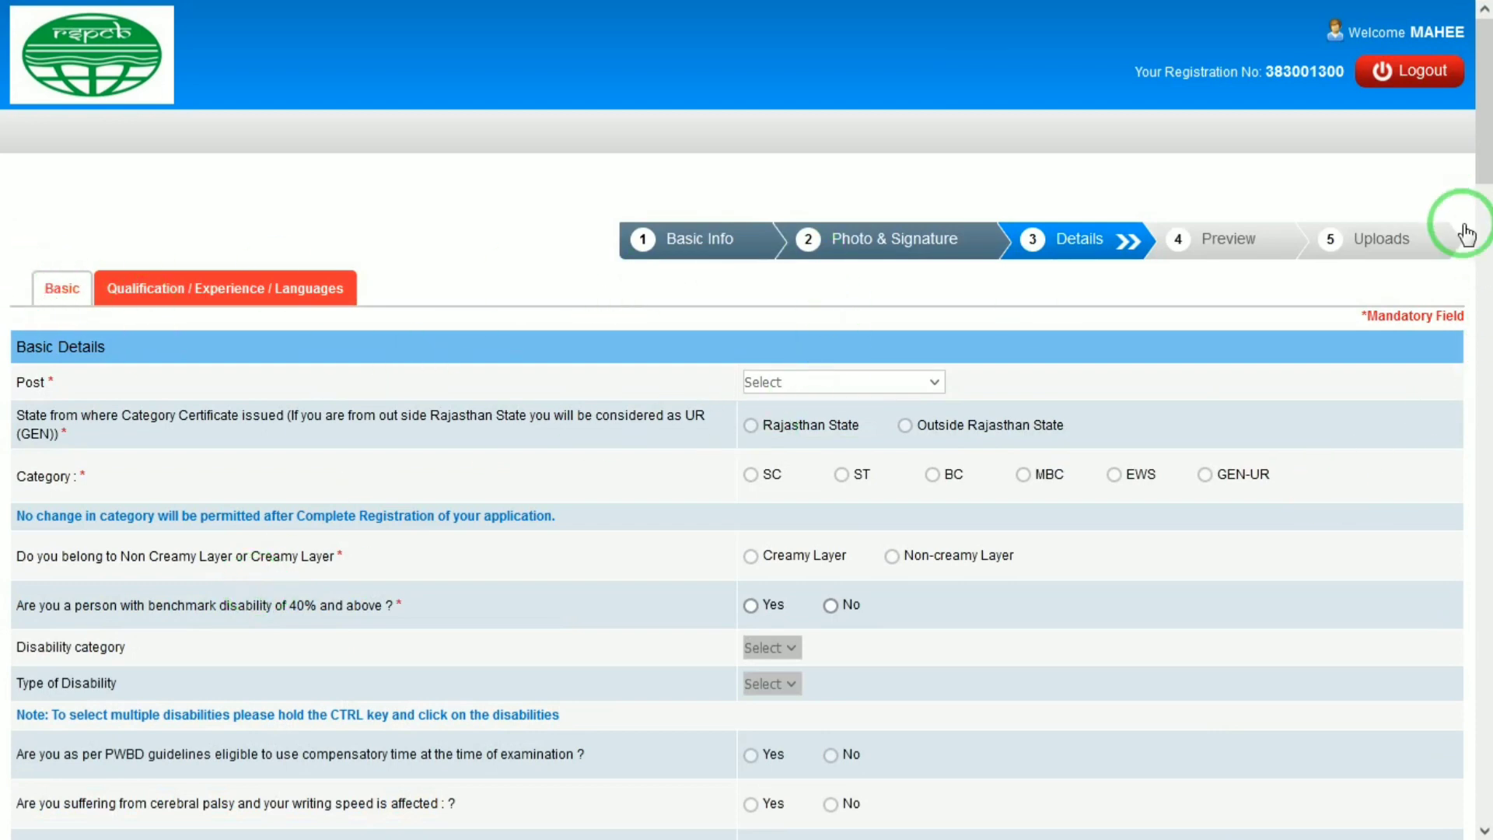
click(914, 247)
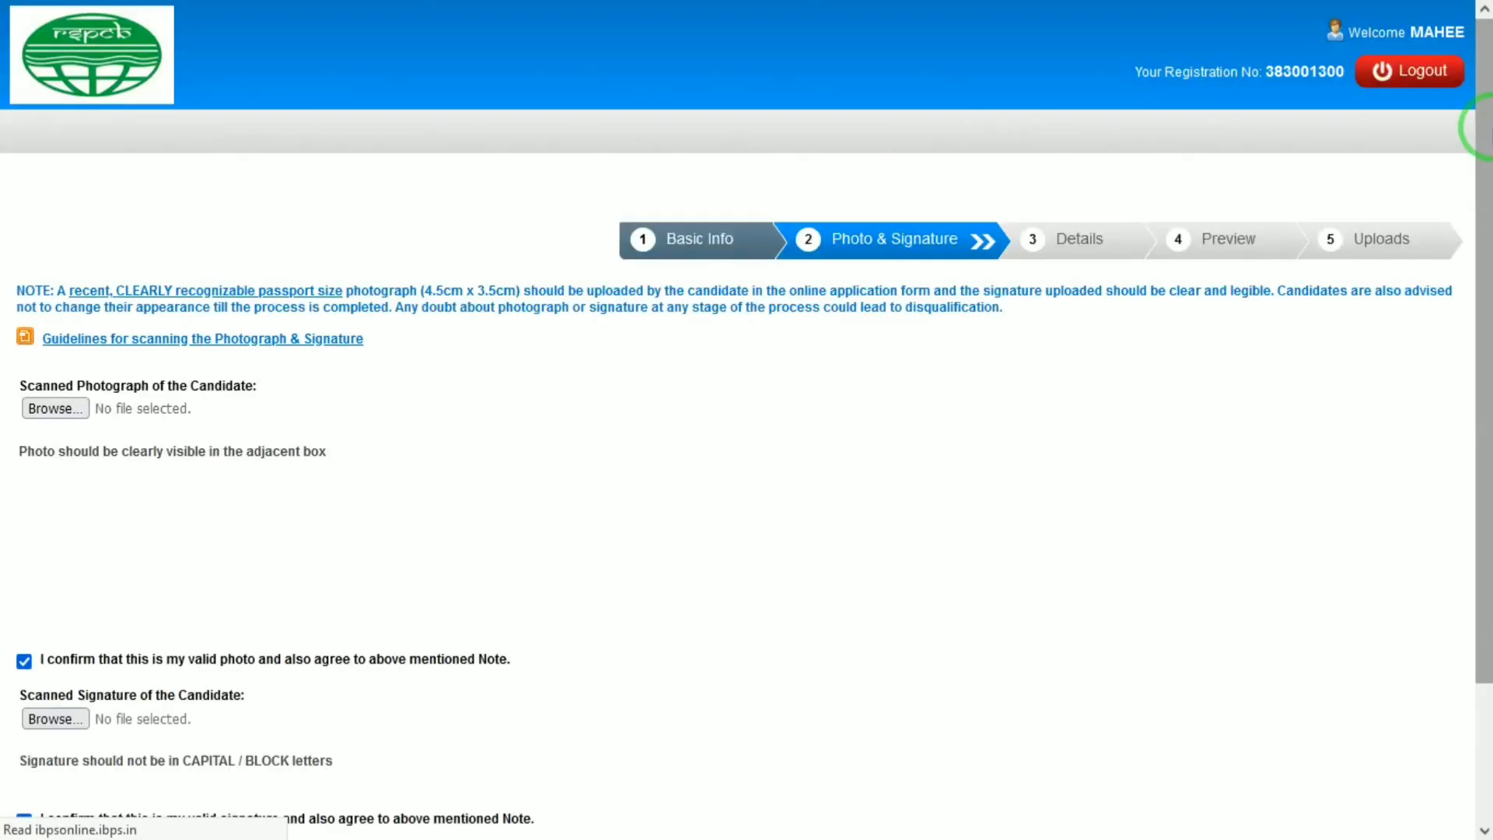
drag(1473, 127, 1481, 269)
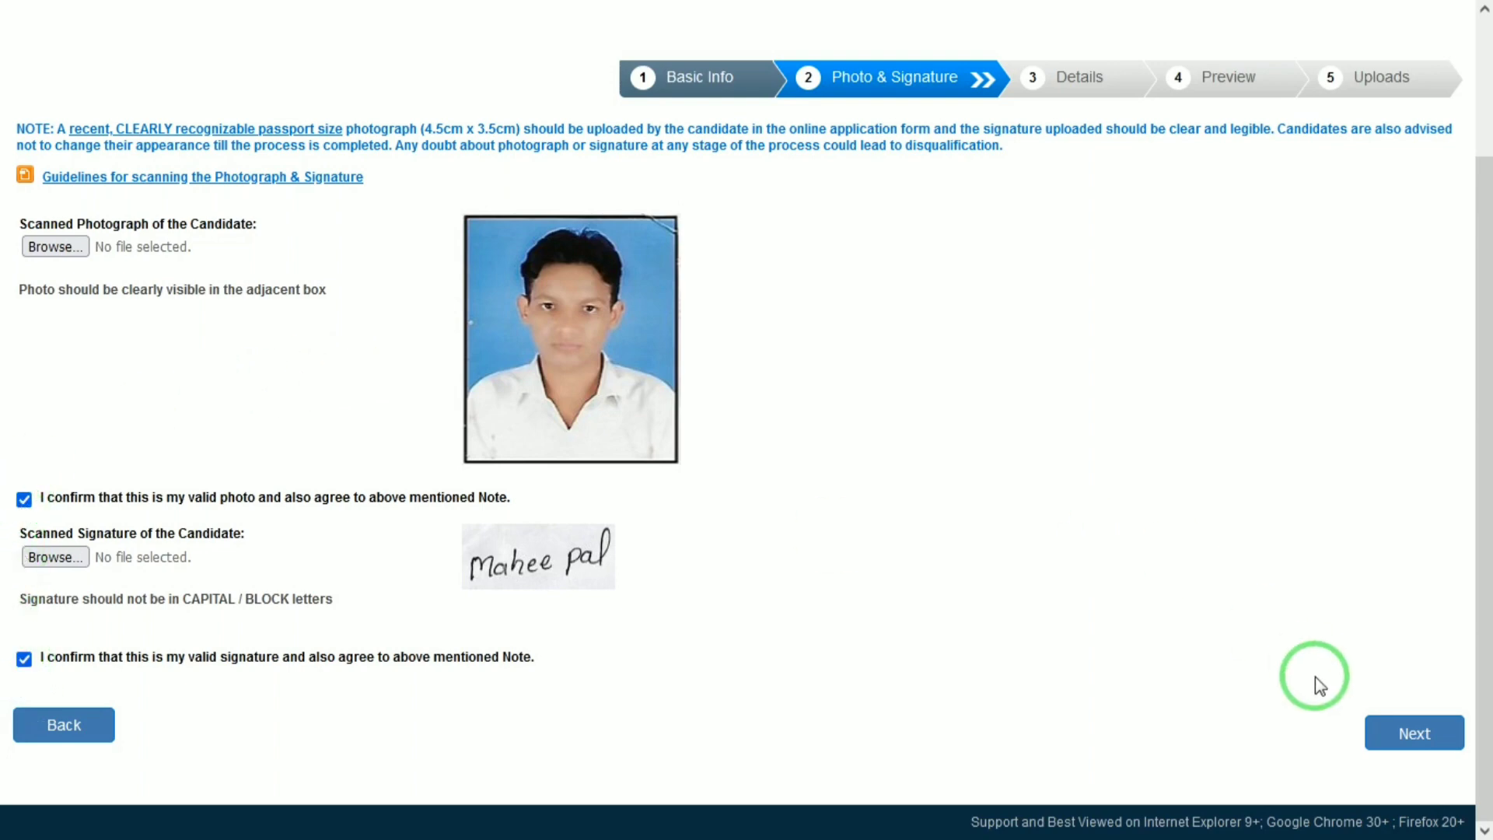
click(1404, 725)
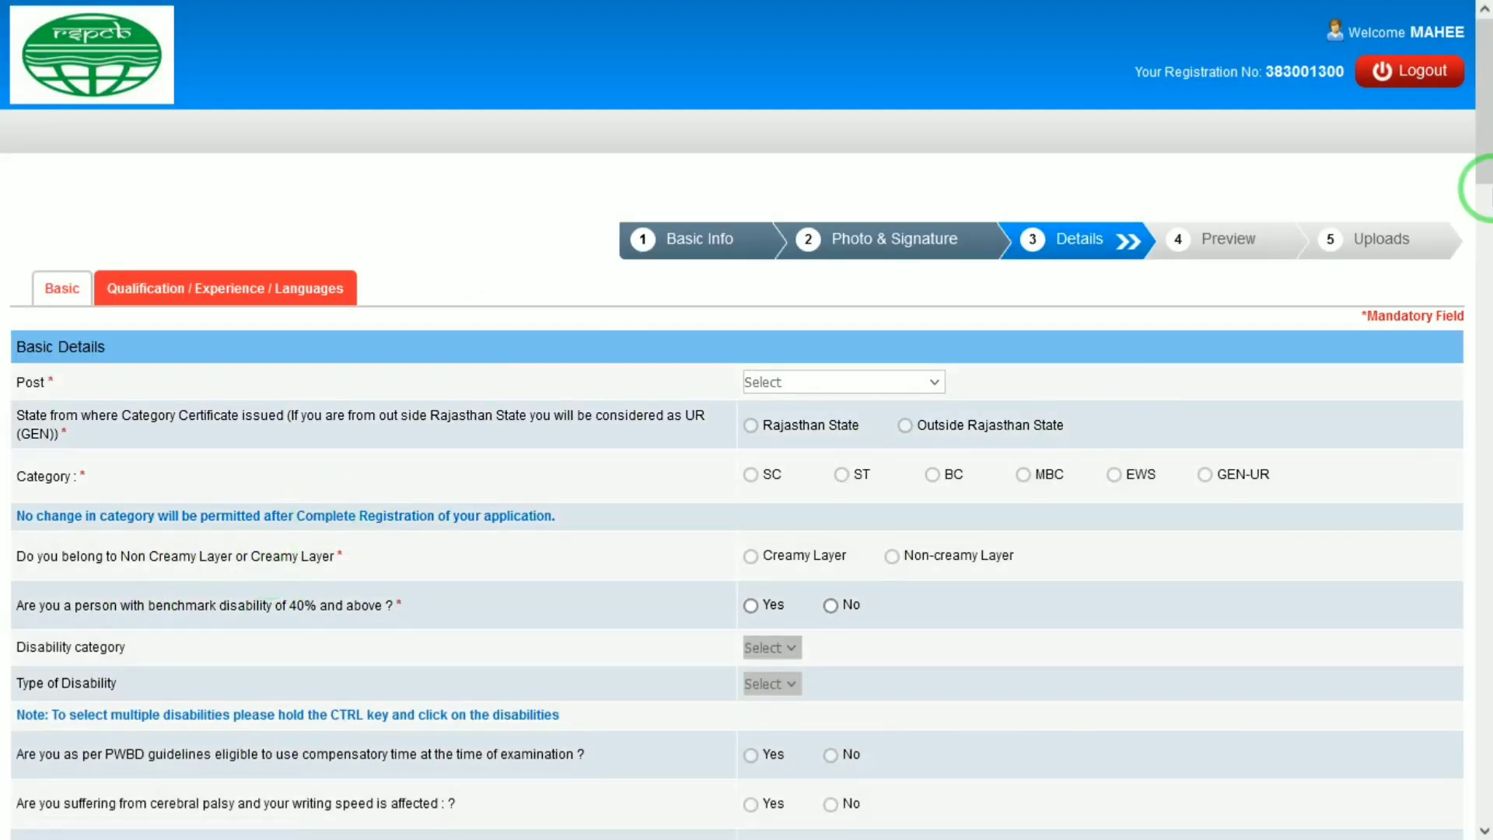
Step: Choose Junior Environmental Engineer as post, Rajasthan State certificate, and GEN-UR category
drag(1482, 140, 1484, 231)
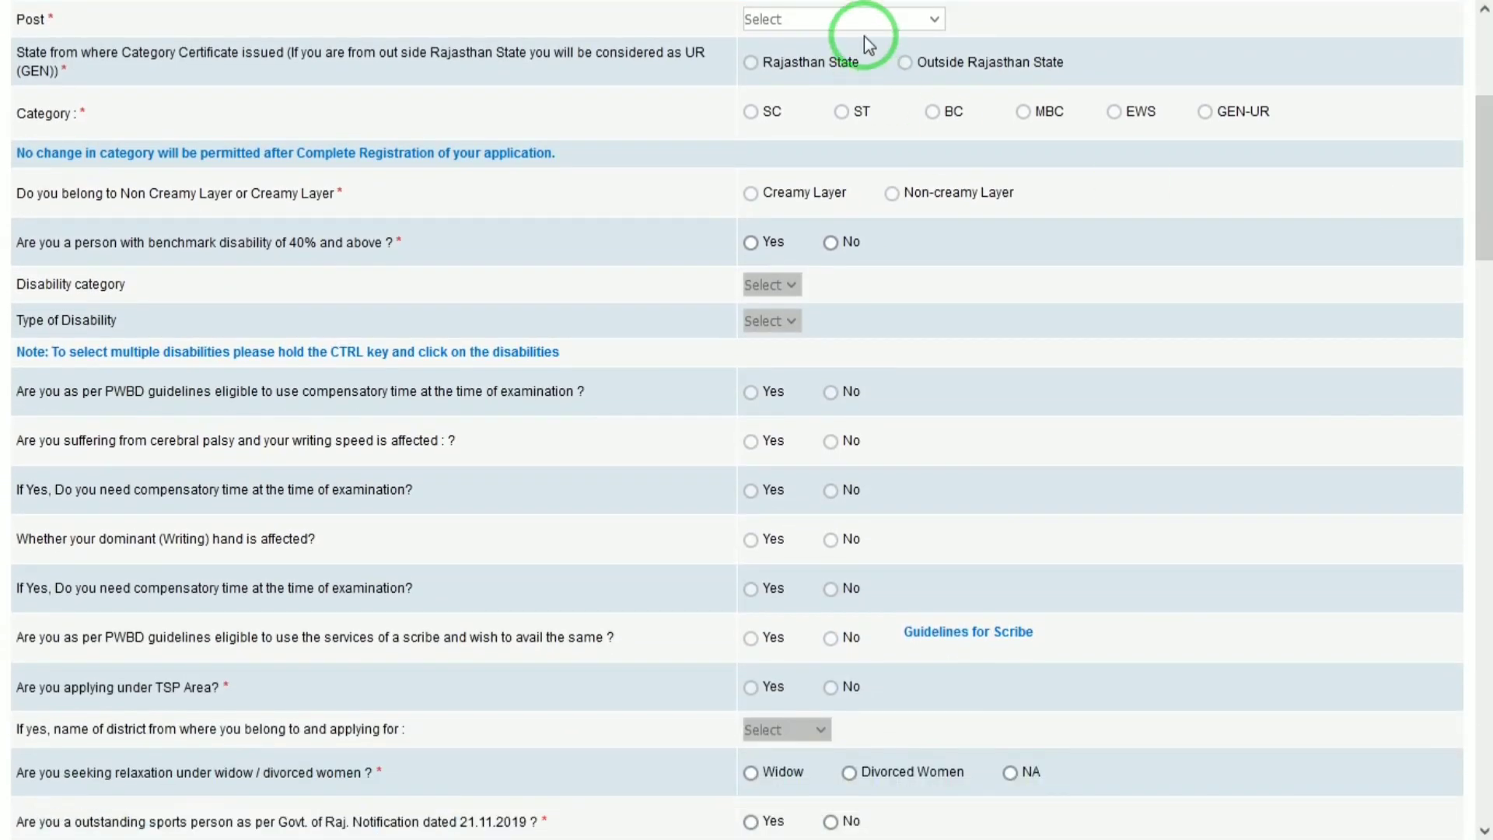
click(842, 19)
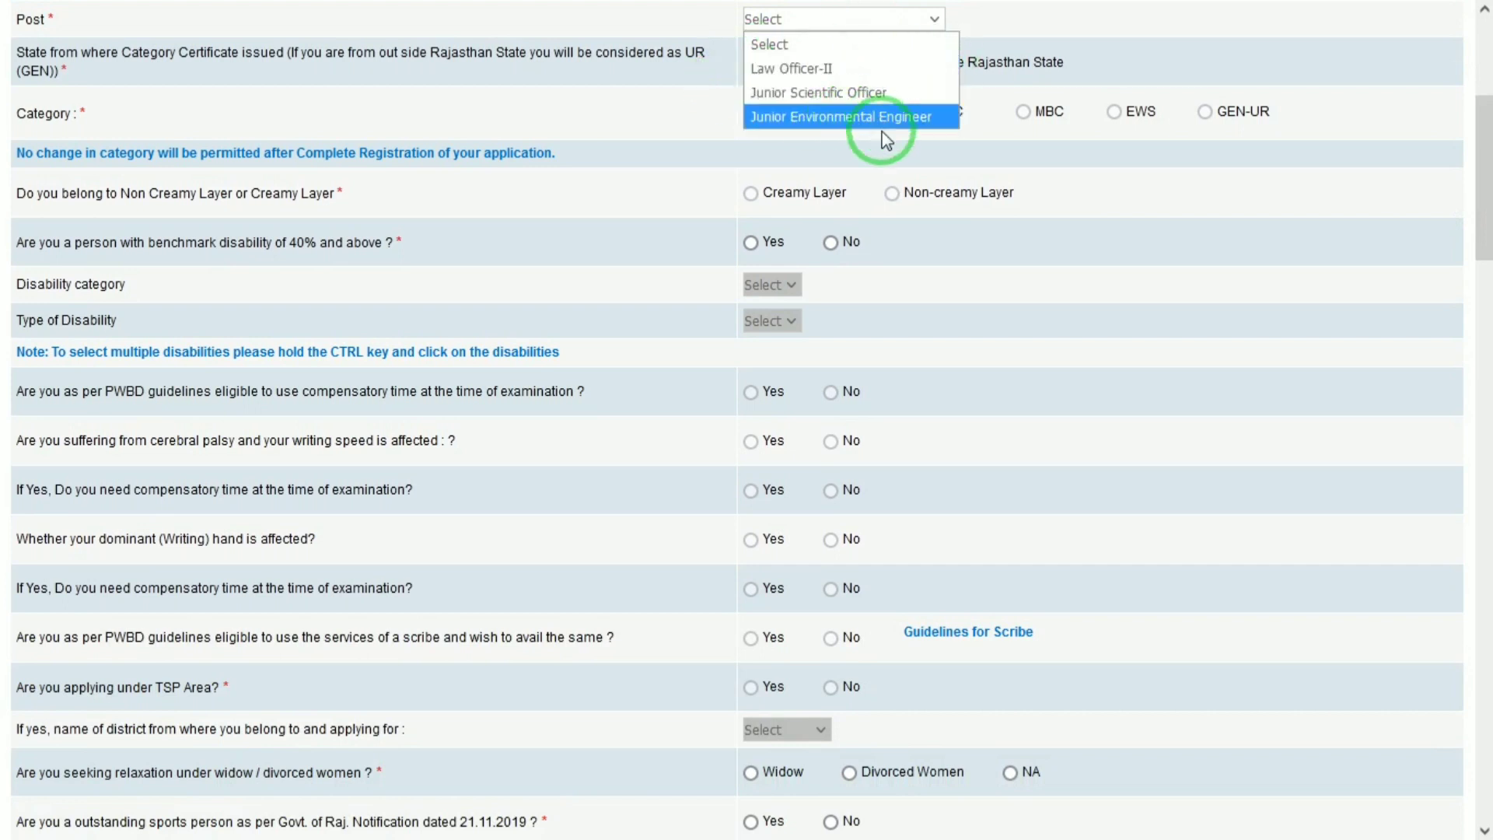
click(800, 118)
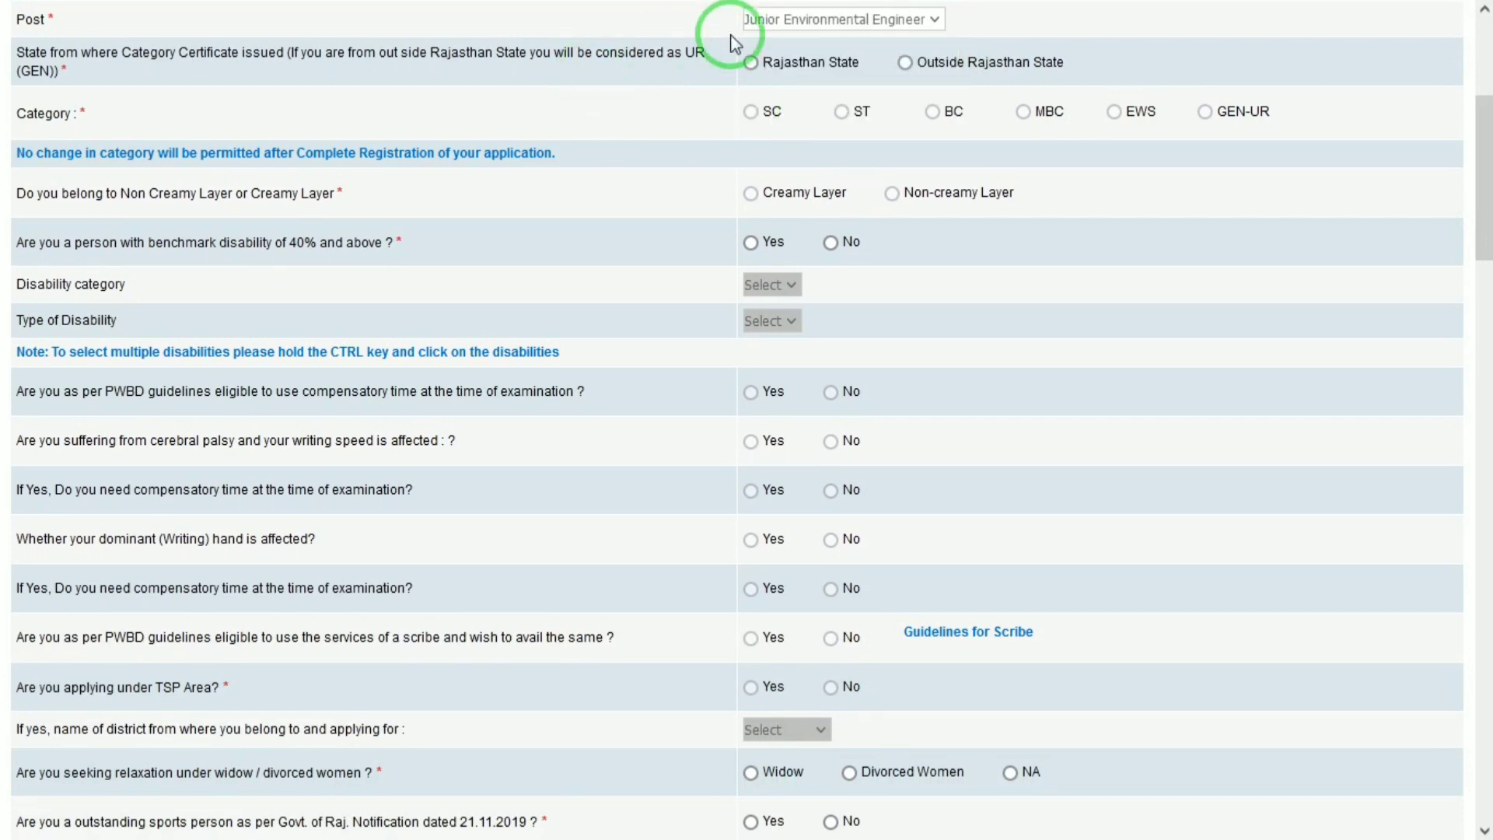
click(907, 62)
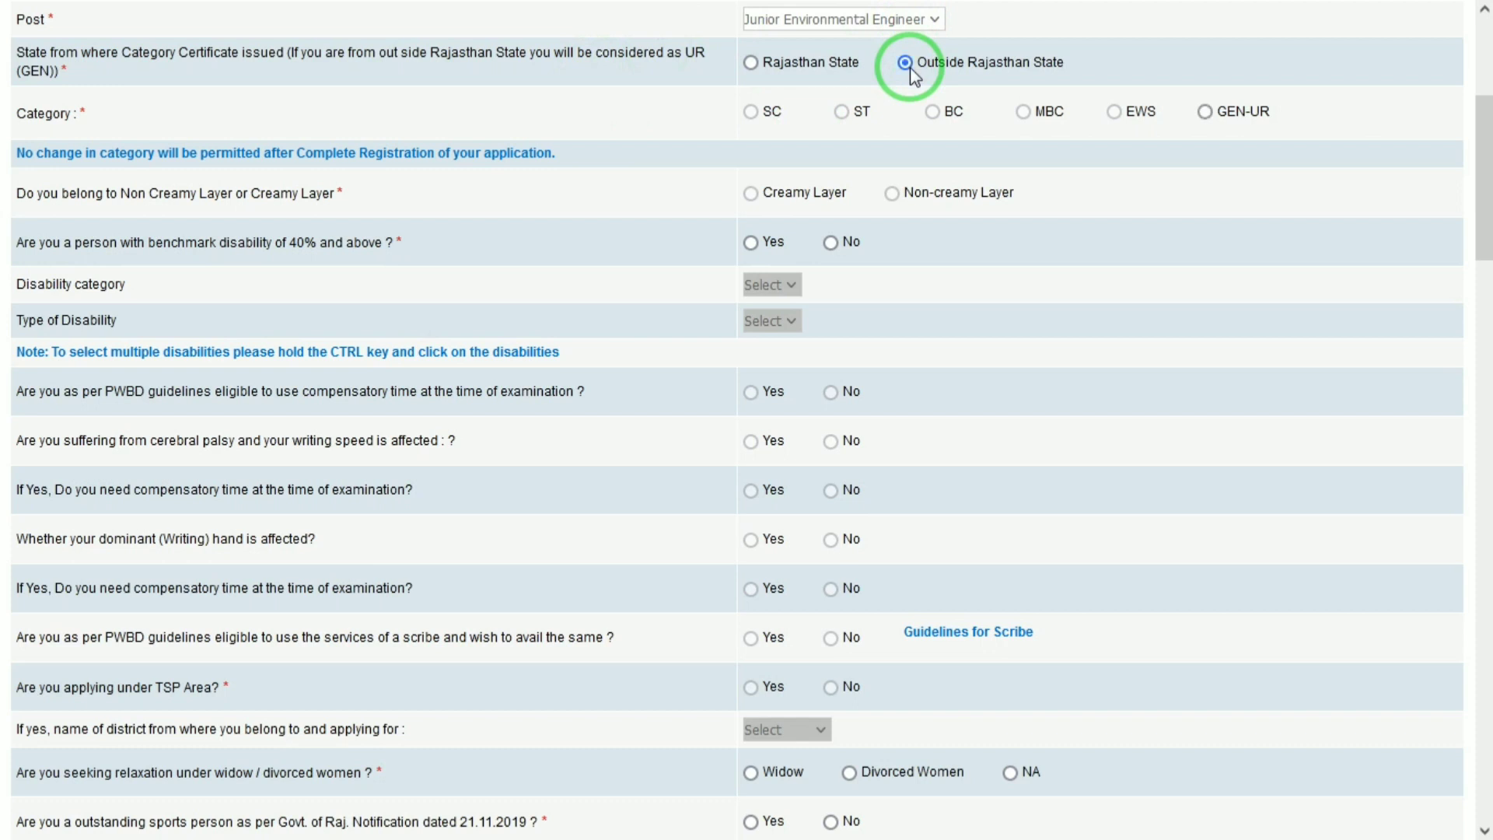
click(762, 62)
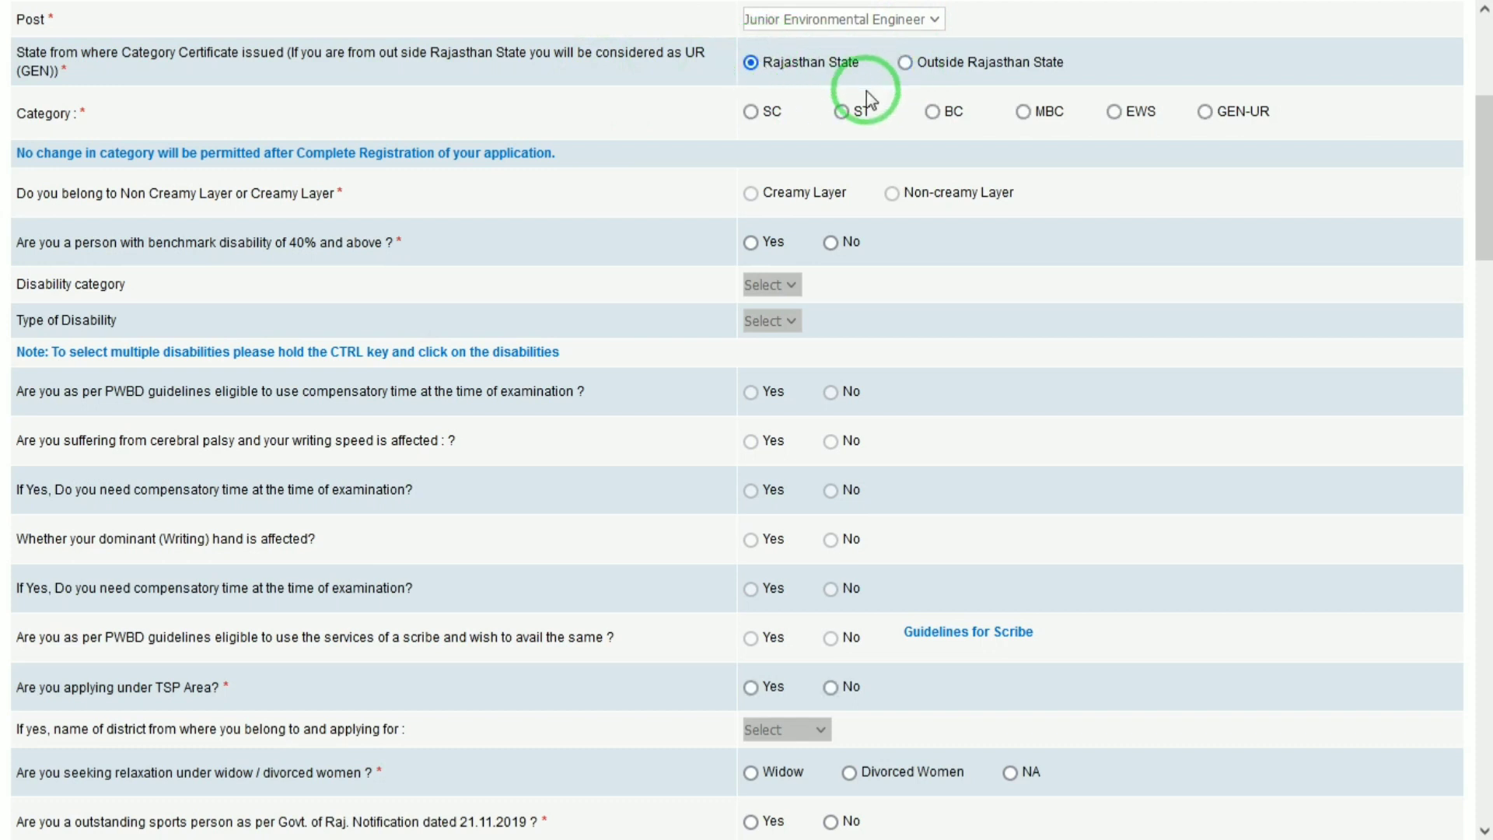
click(1204, 112)
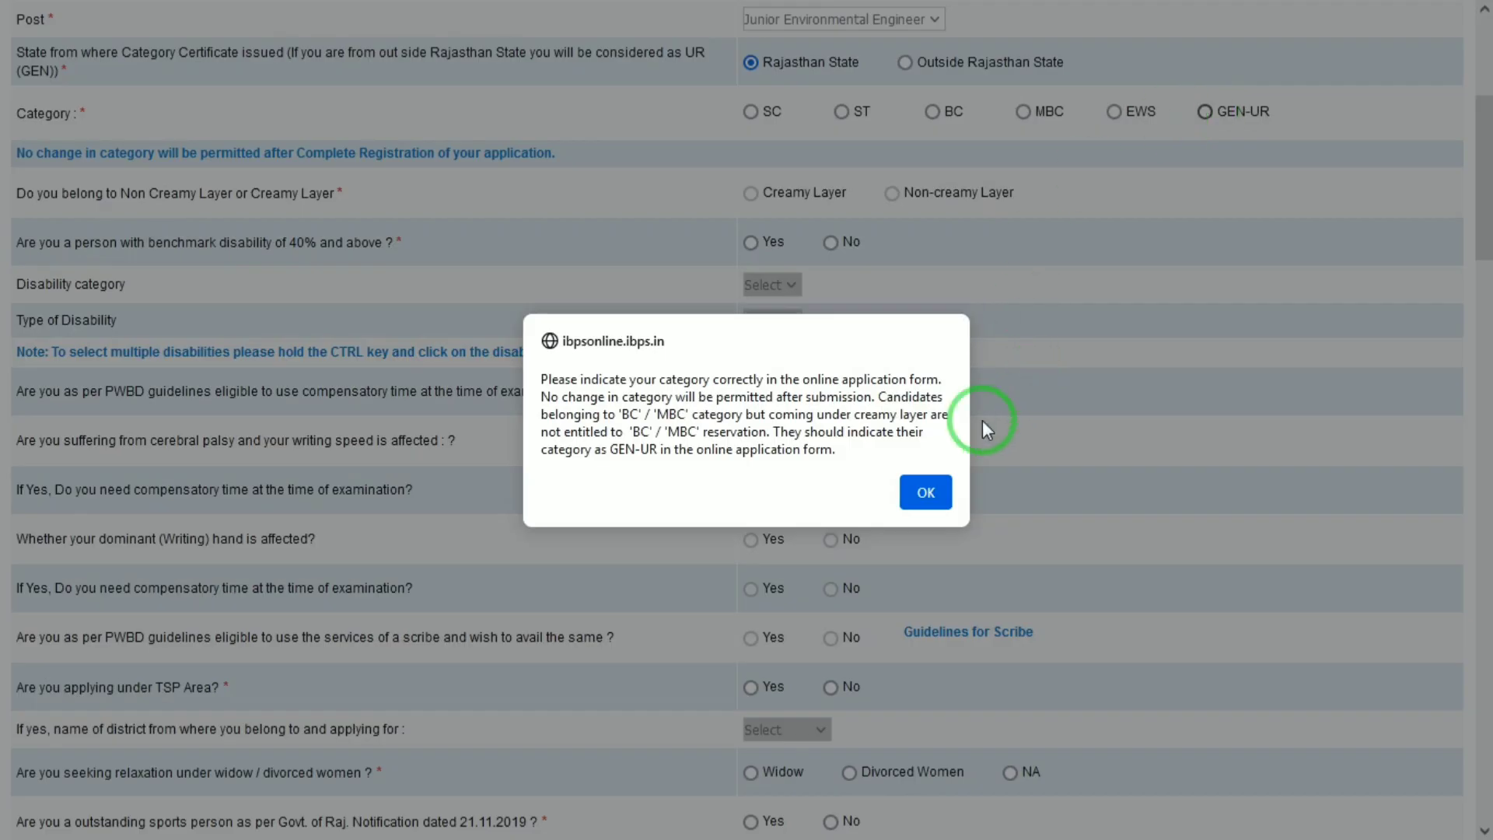
Step: Acknowledge the category warning and answer No to TSP Area, leaving the district unselected
click(925, 493)
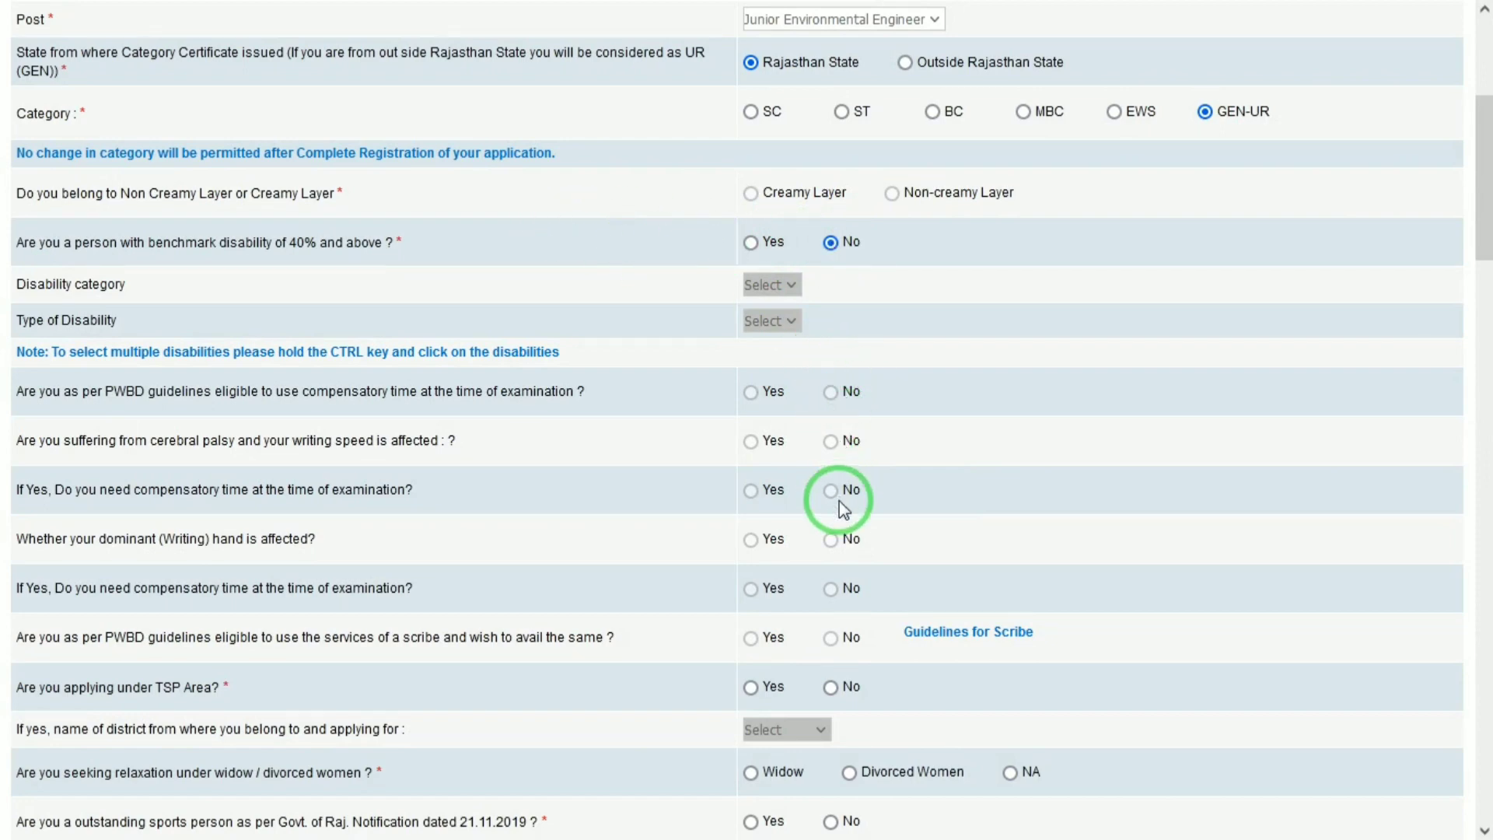
click(830, 687)
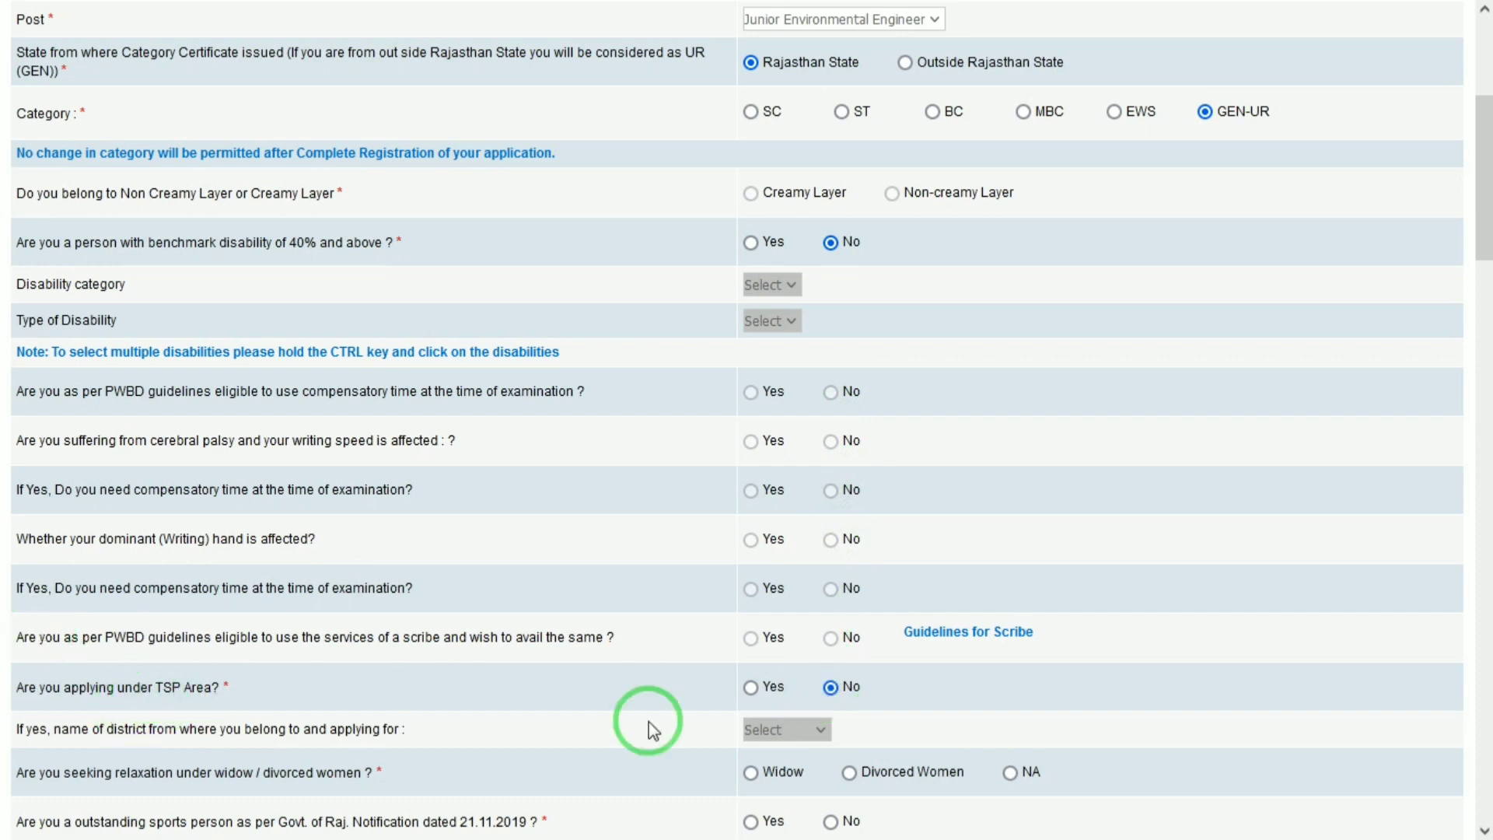
click(752, 687)
click(781, 737)
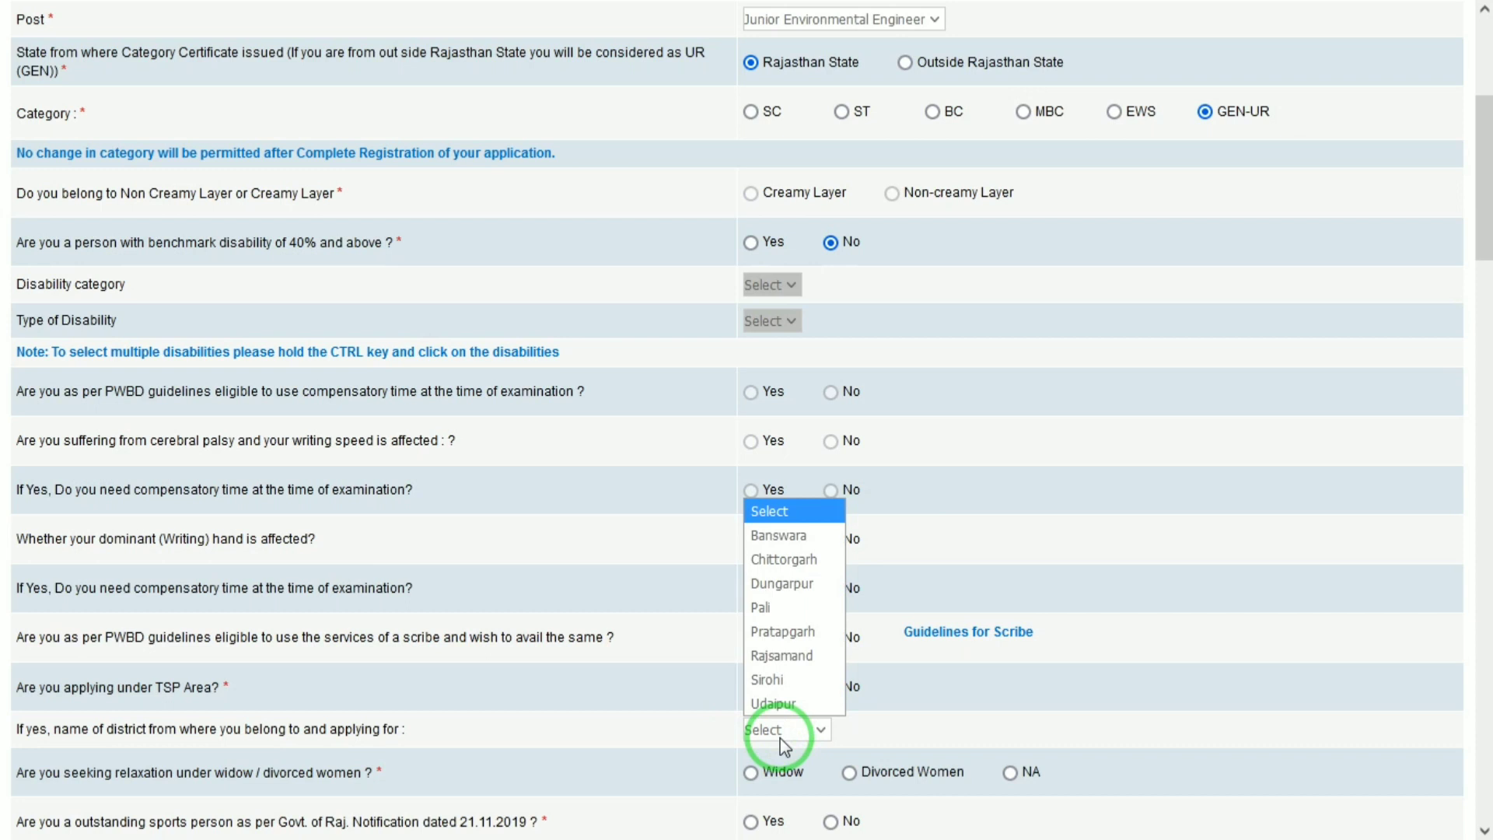
click(780, 737)
click(781, 737)
click(781, 737)
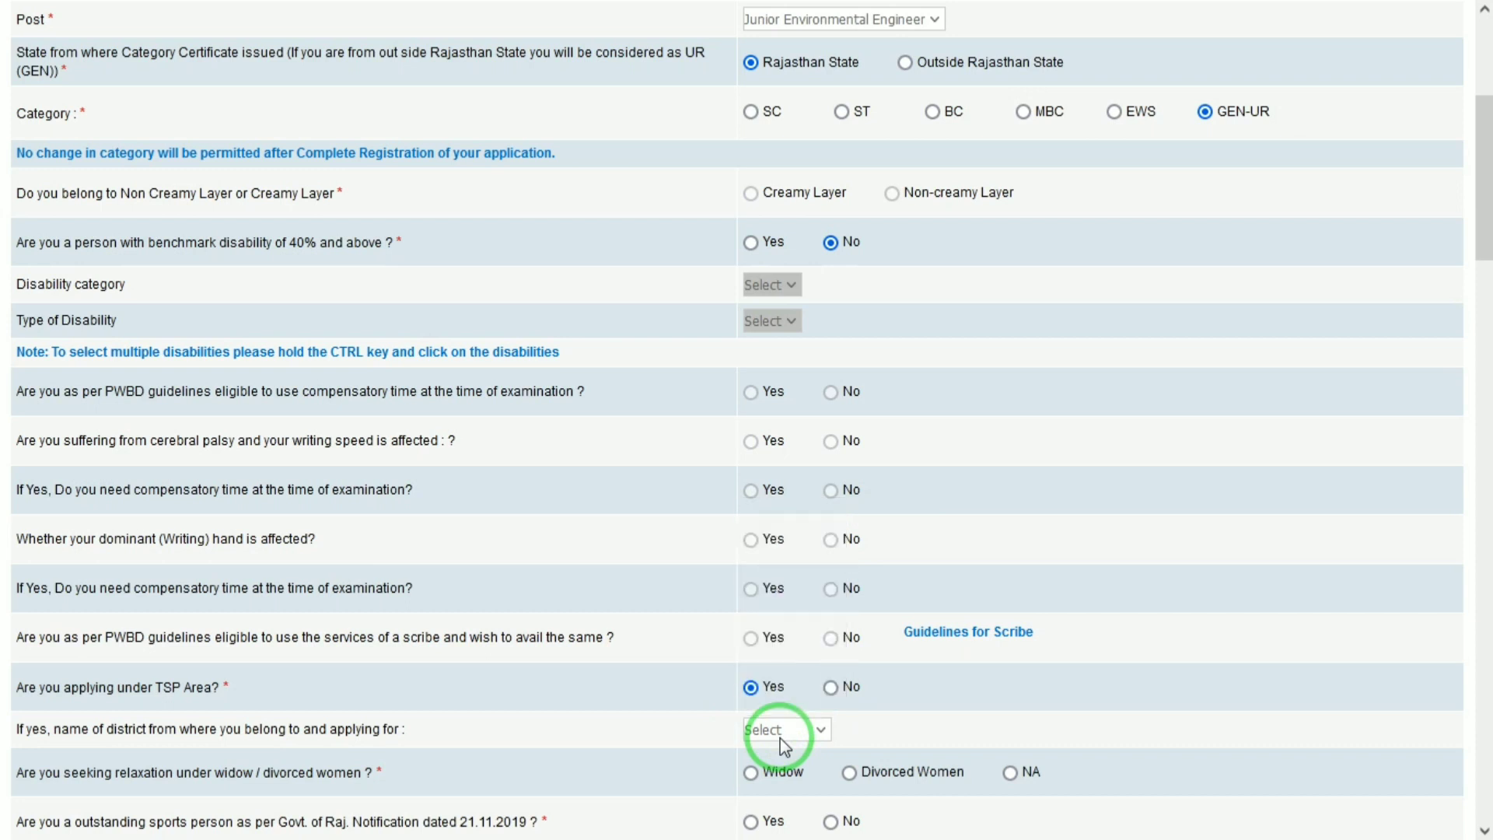
click(842, 687)
drag(1484, 220, 1486, 342)
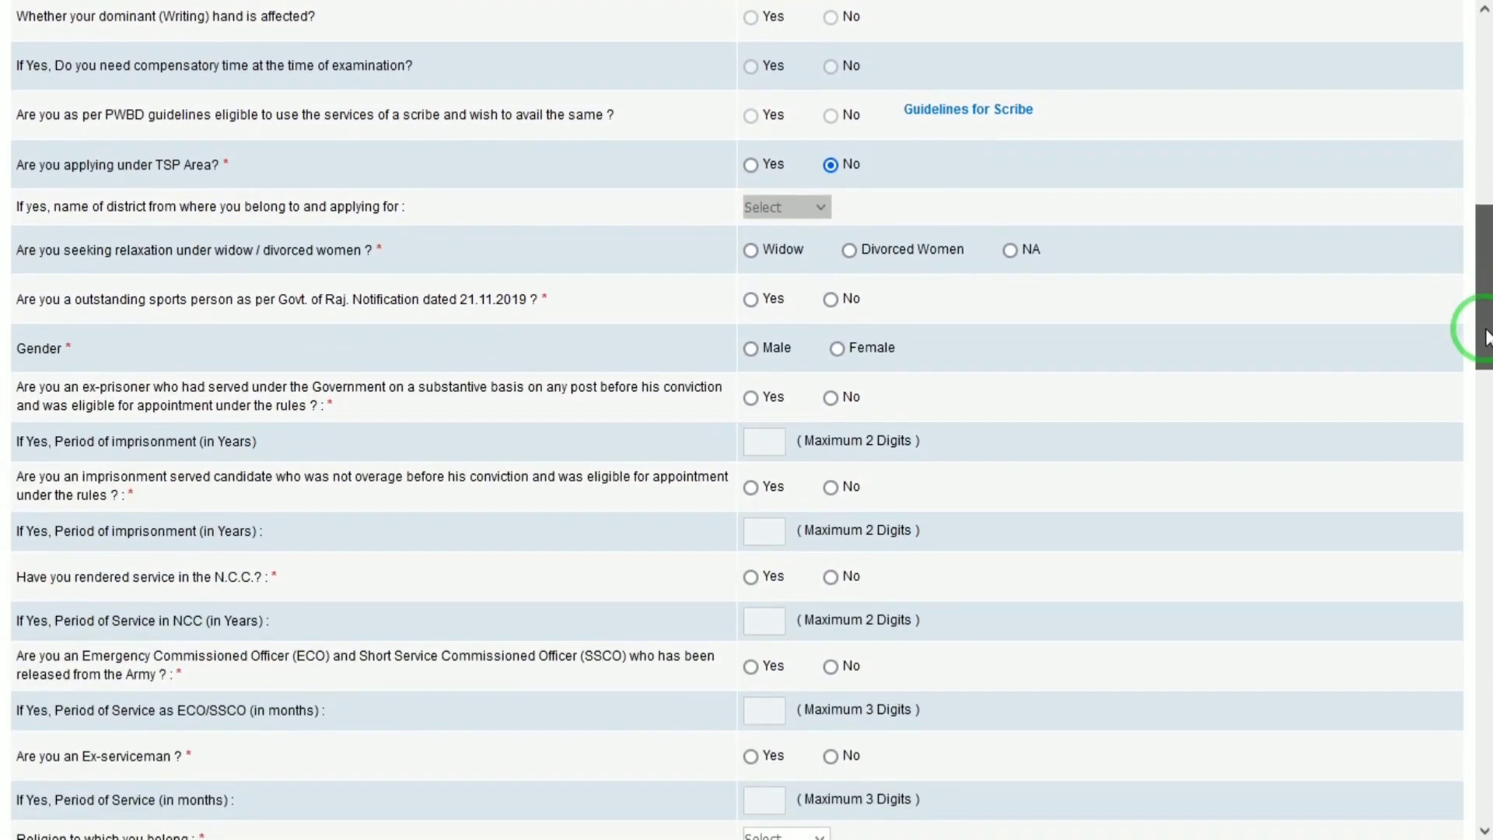
Step: Answer NA to widow/divorced relaxation, Male gender, and No to sports, ex-prisoner, imprisonment questions
click(1009, 252)
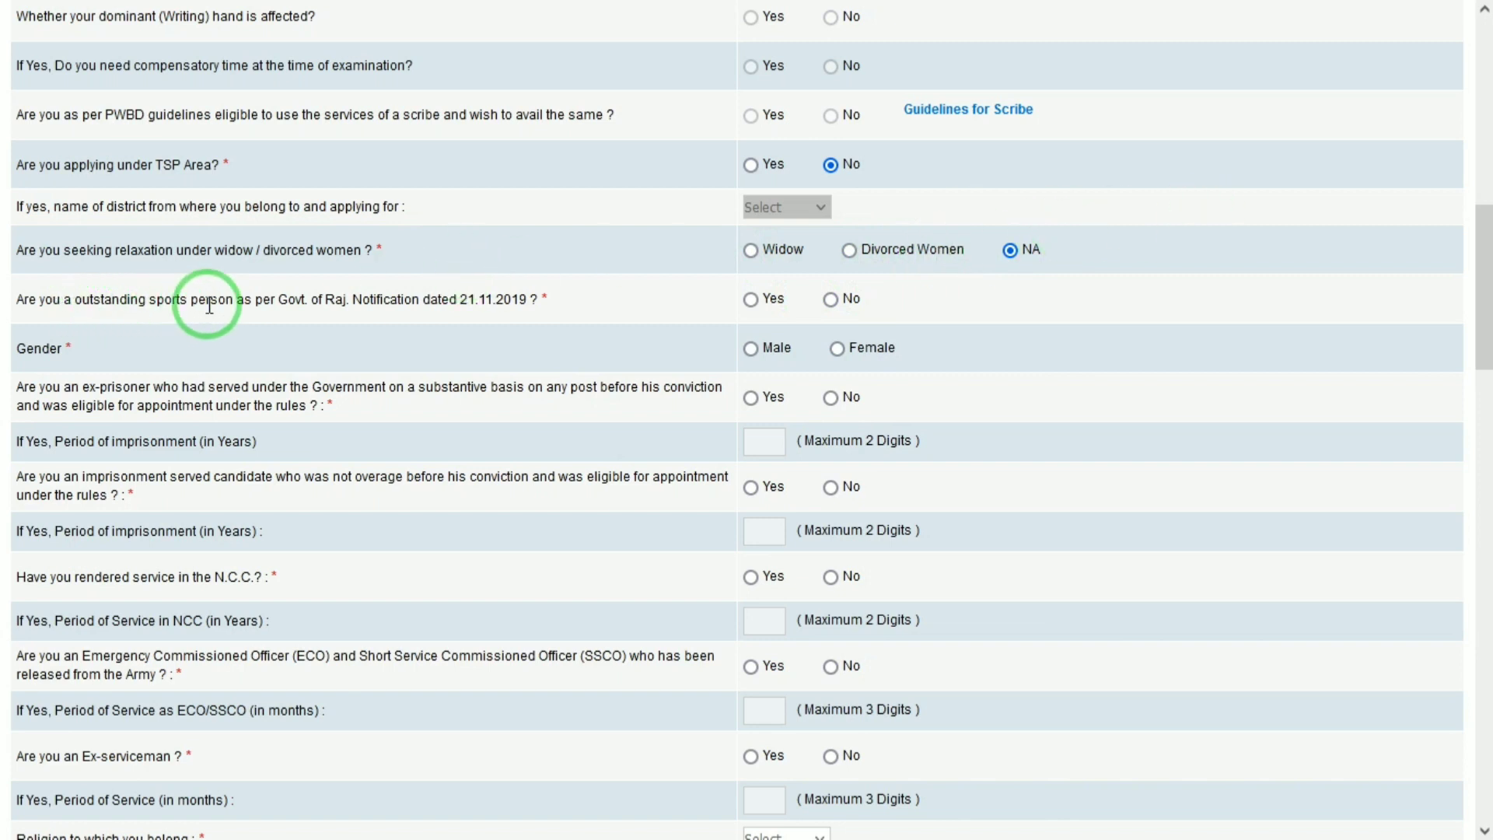
click(830, 299)
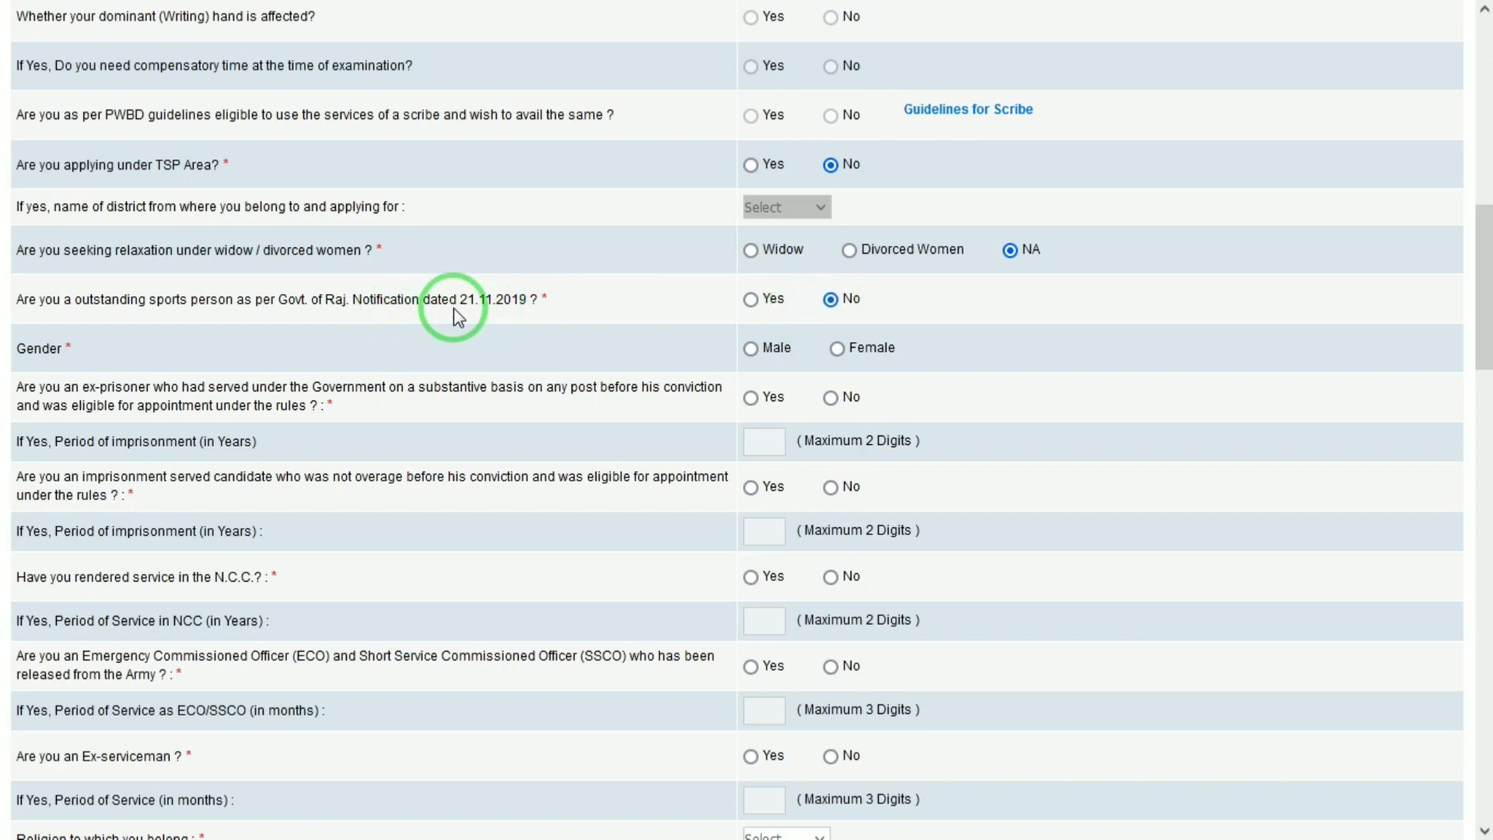
click(751, 349)
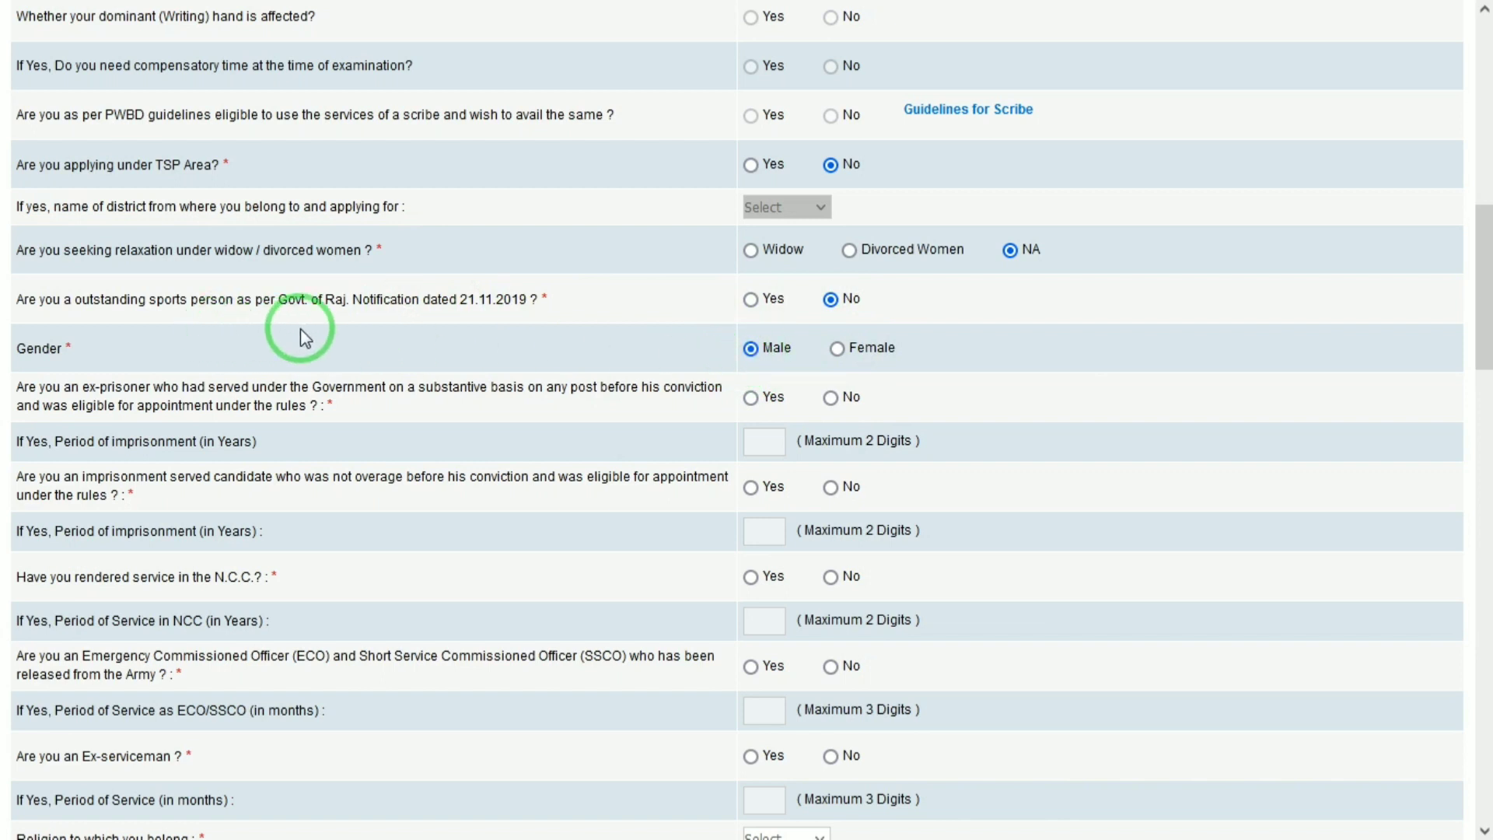
click(830, 400)
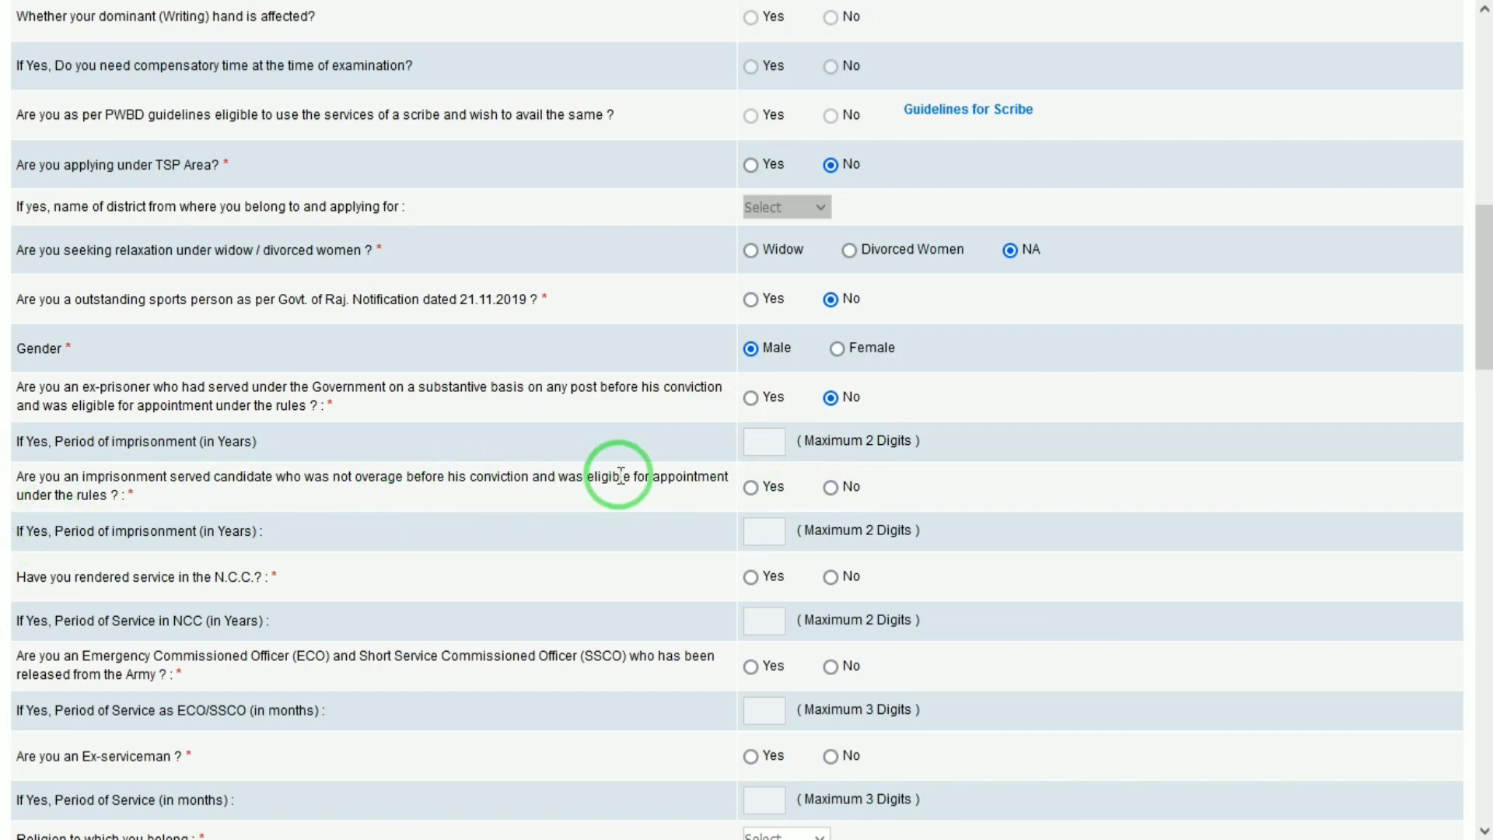
click(832, 488)
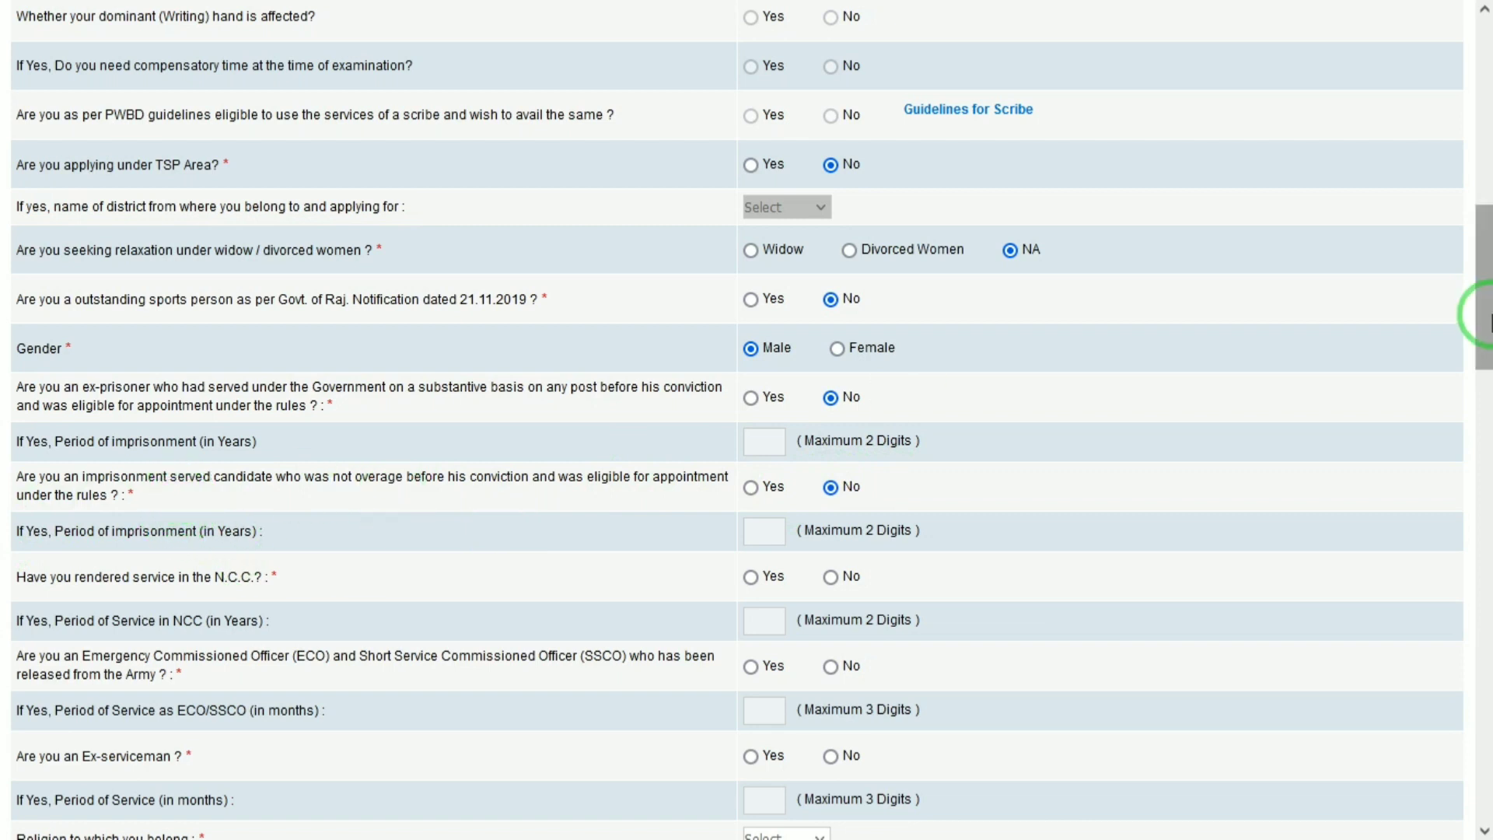
scroll(1481, 311, down, 2)
Step: Answer No to ECO/SSCO and ex-serviceman, and choose Hindu as religion
drag(1481, 313, 1481, 338)
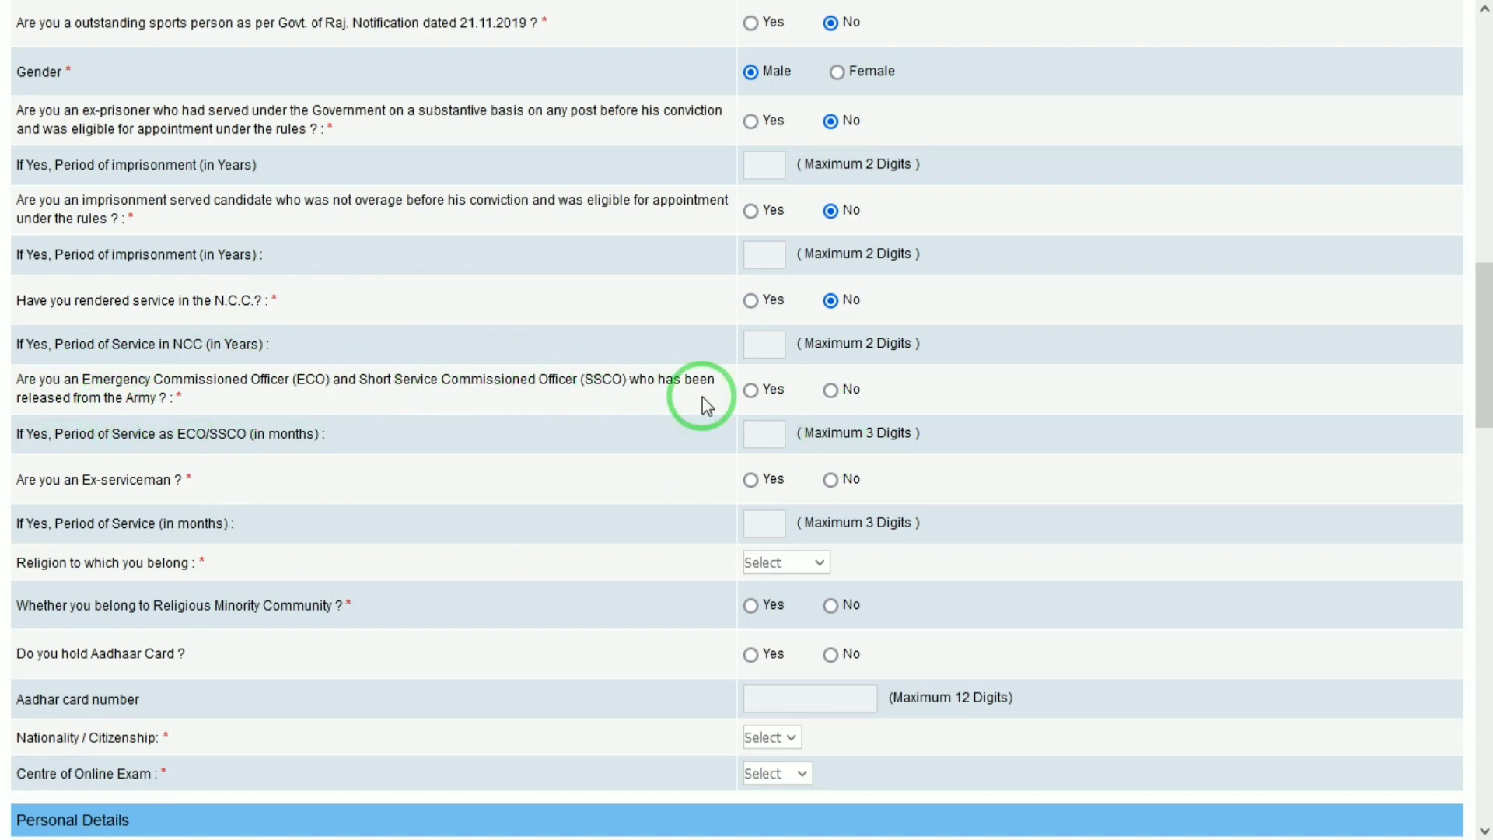
click(831, 389)
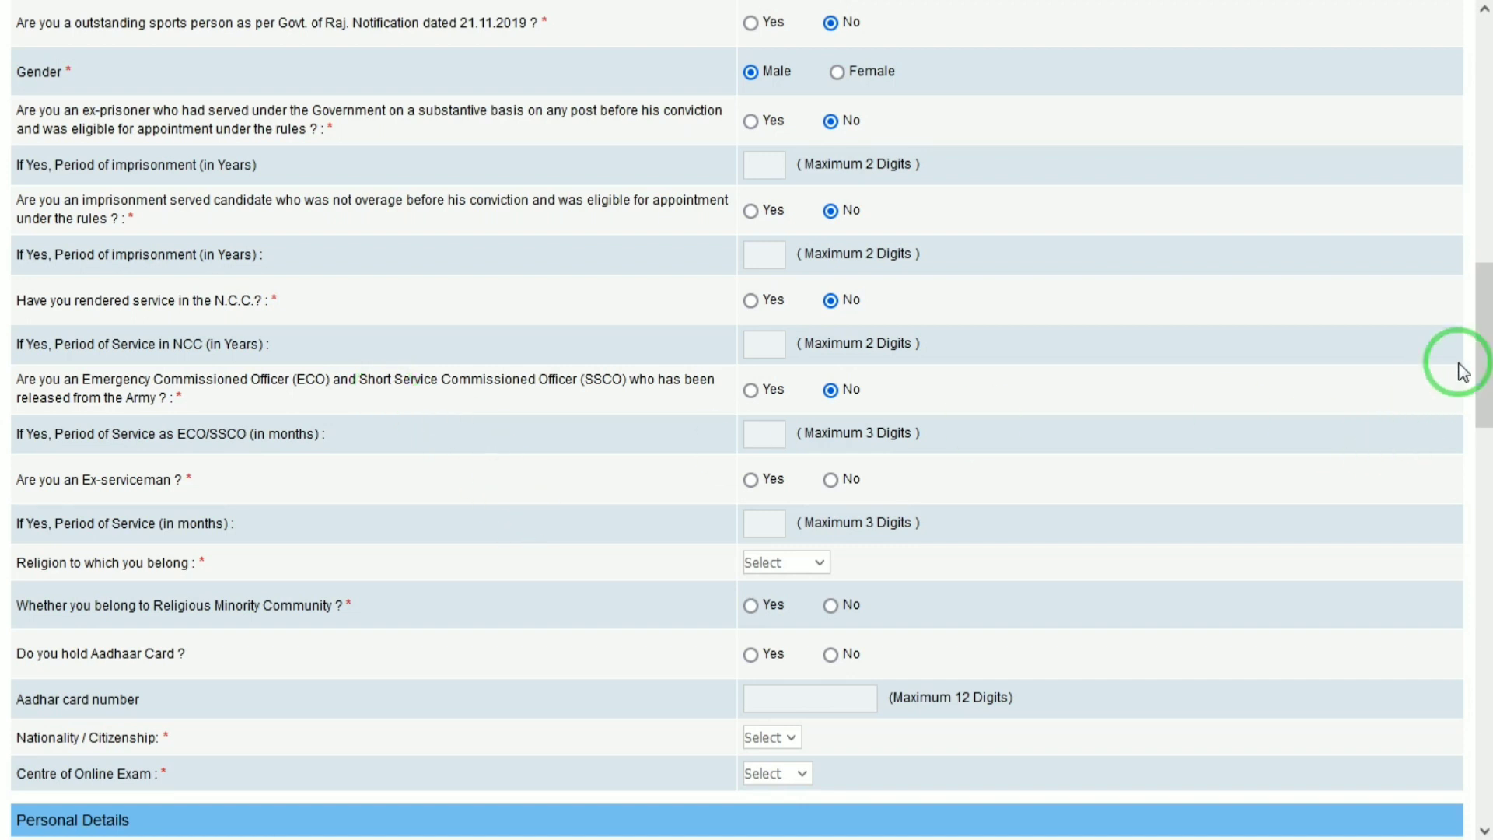
drag(1485, 324, 1488, 349)
scroll(1487, 350, down, 1)
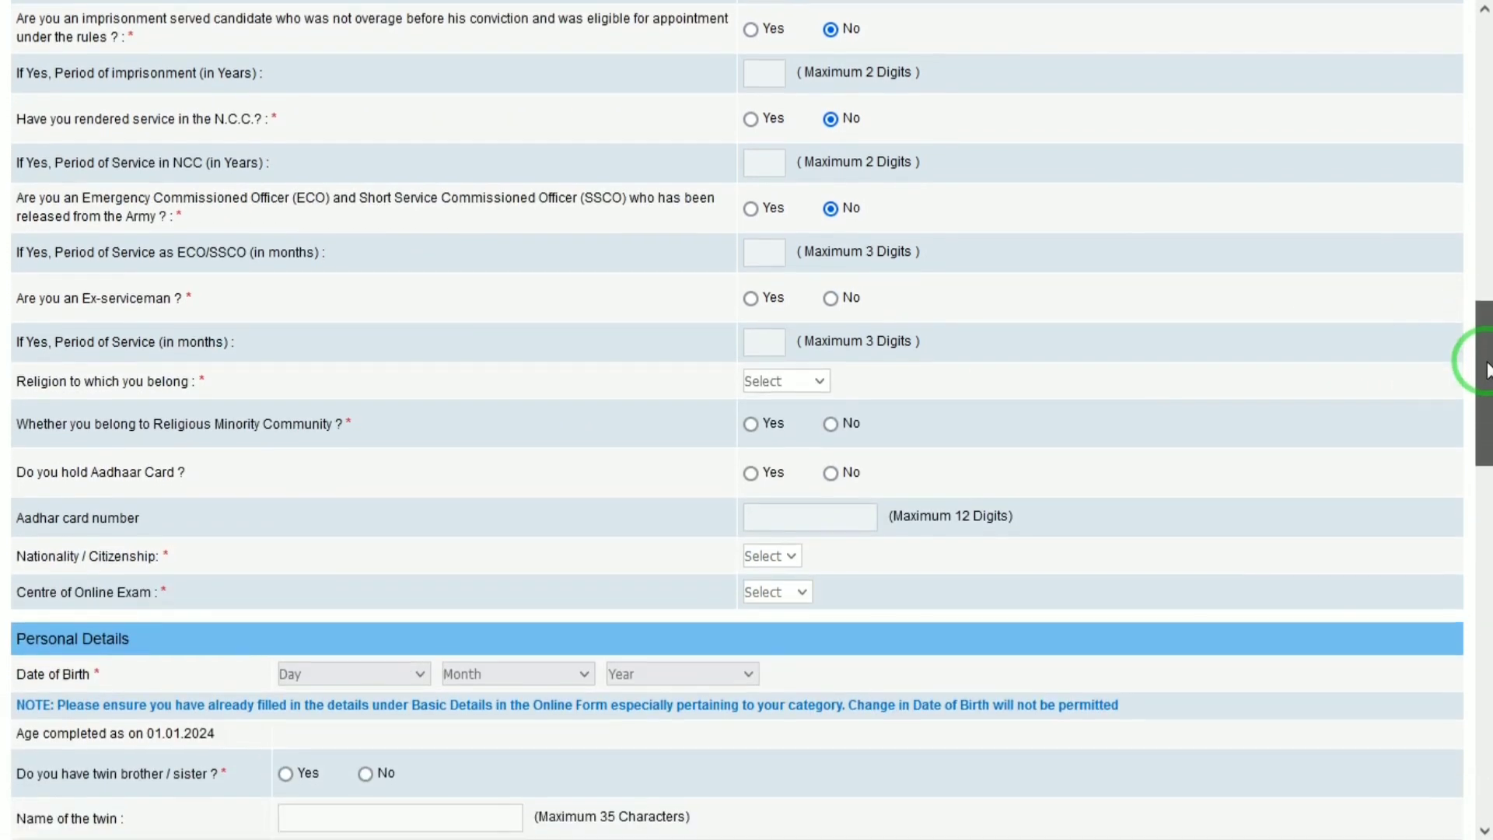
click(830, 299)
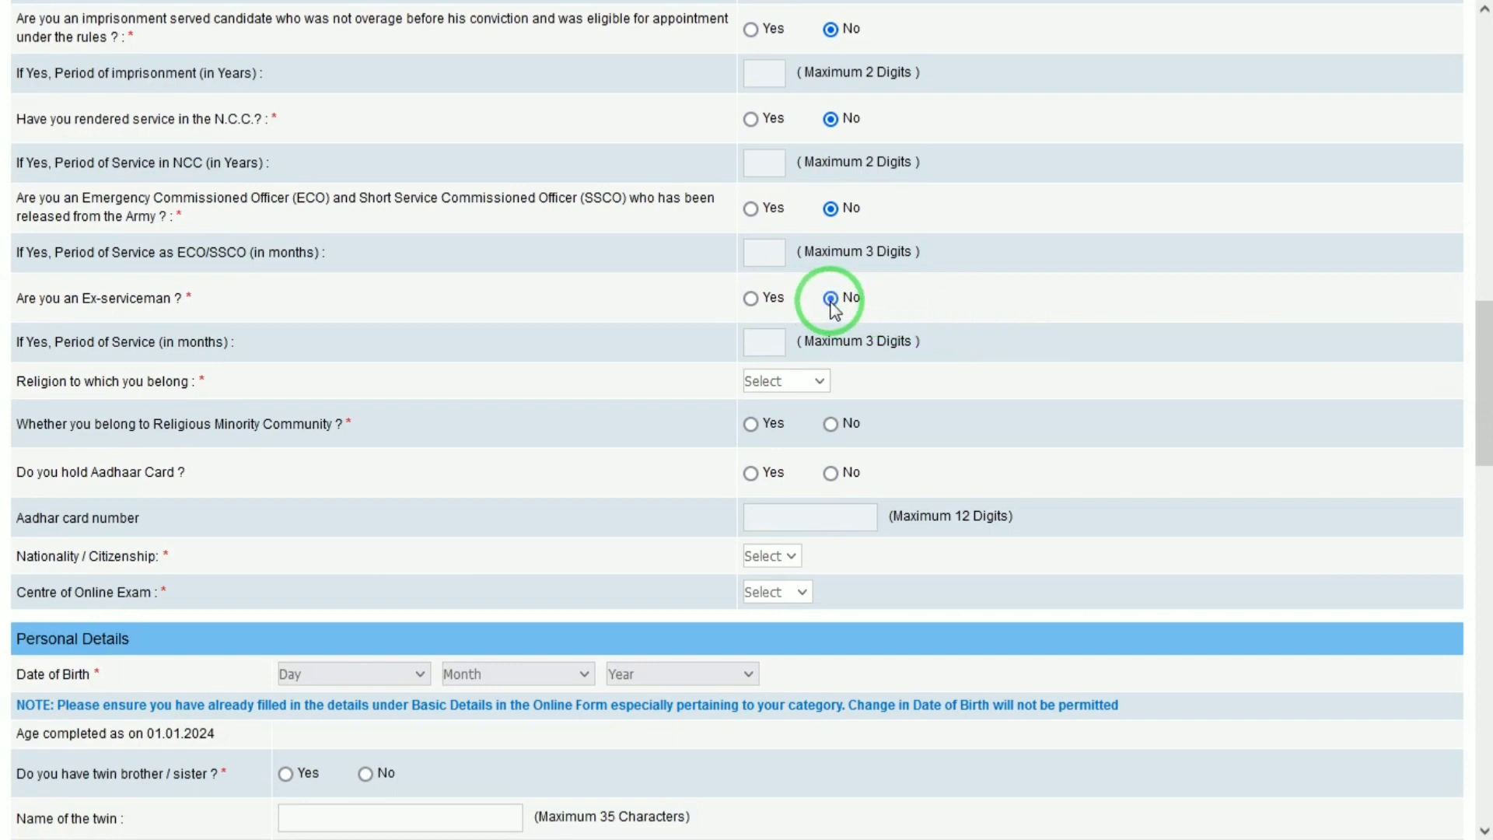
click(799, 383)
click(786, 478)
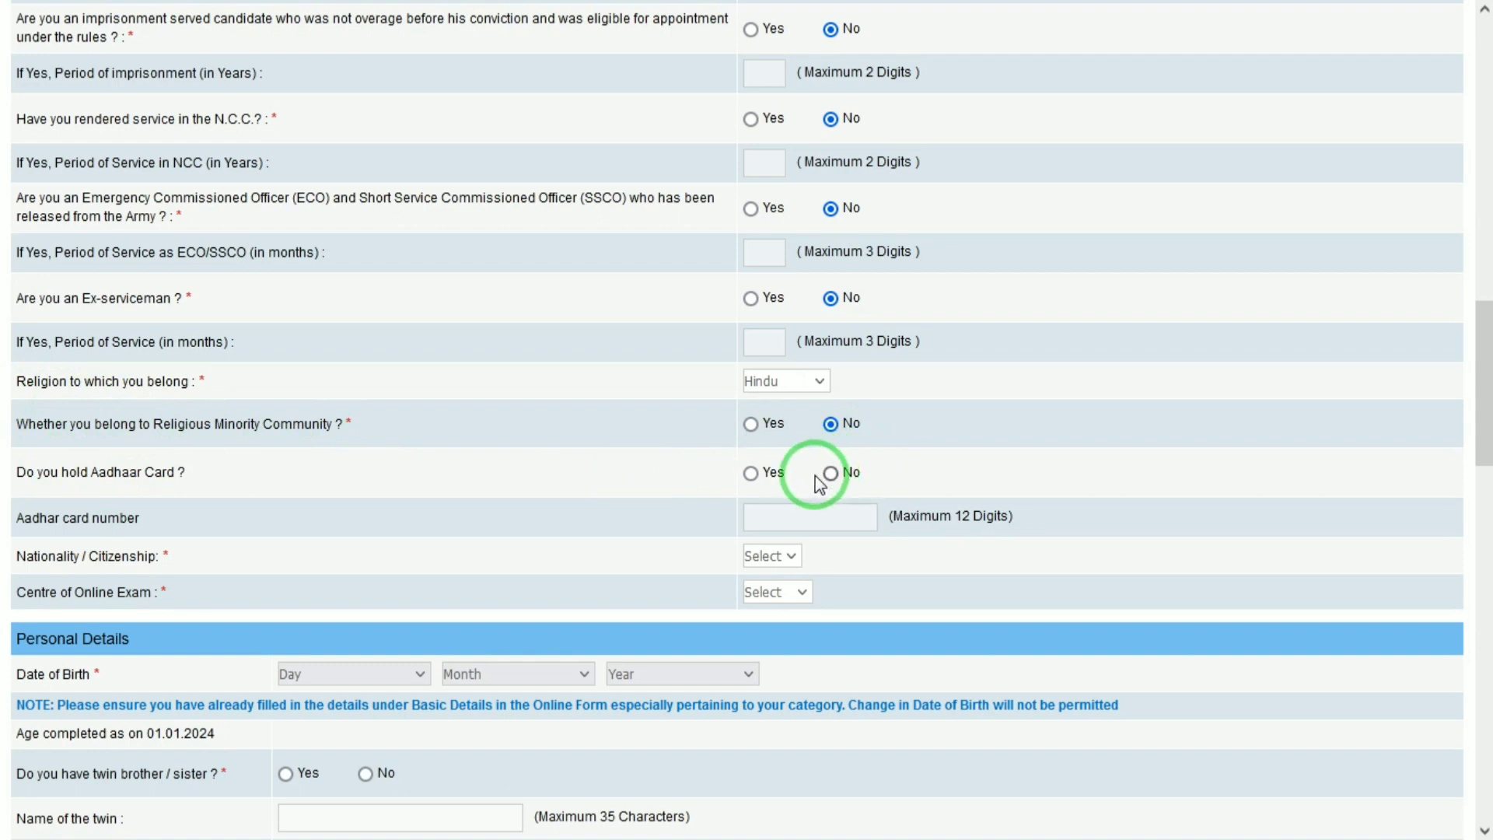
Step: Answer Yes to Aadhaar, set nationality to Indian and exam centre to Jaipur
click(746, 477)
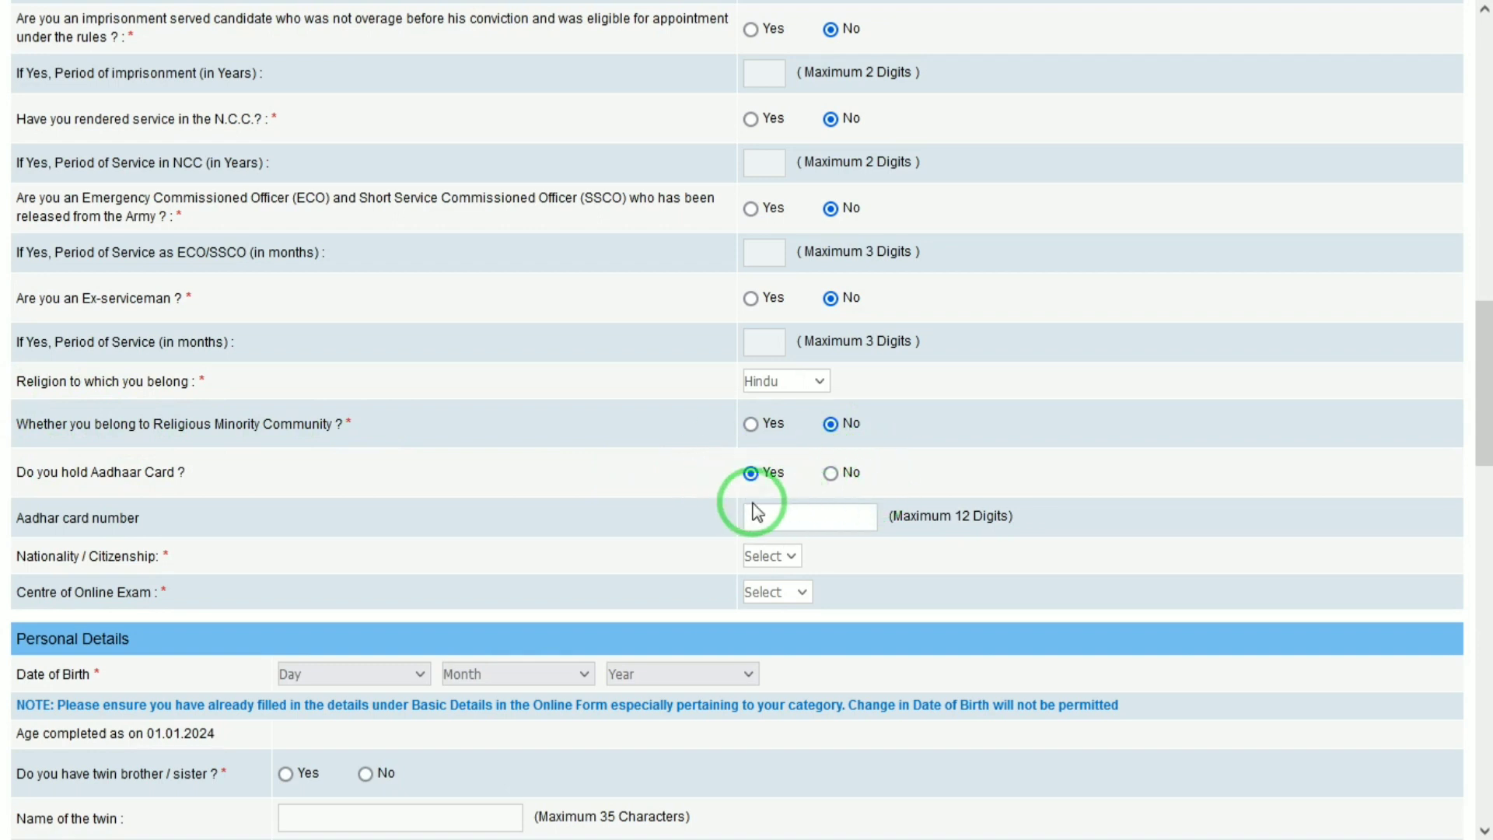
click(769, 554)
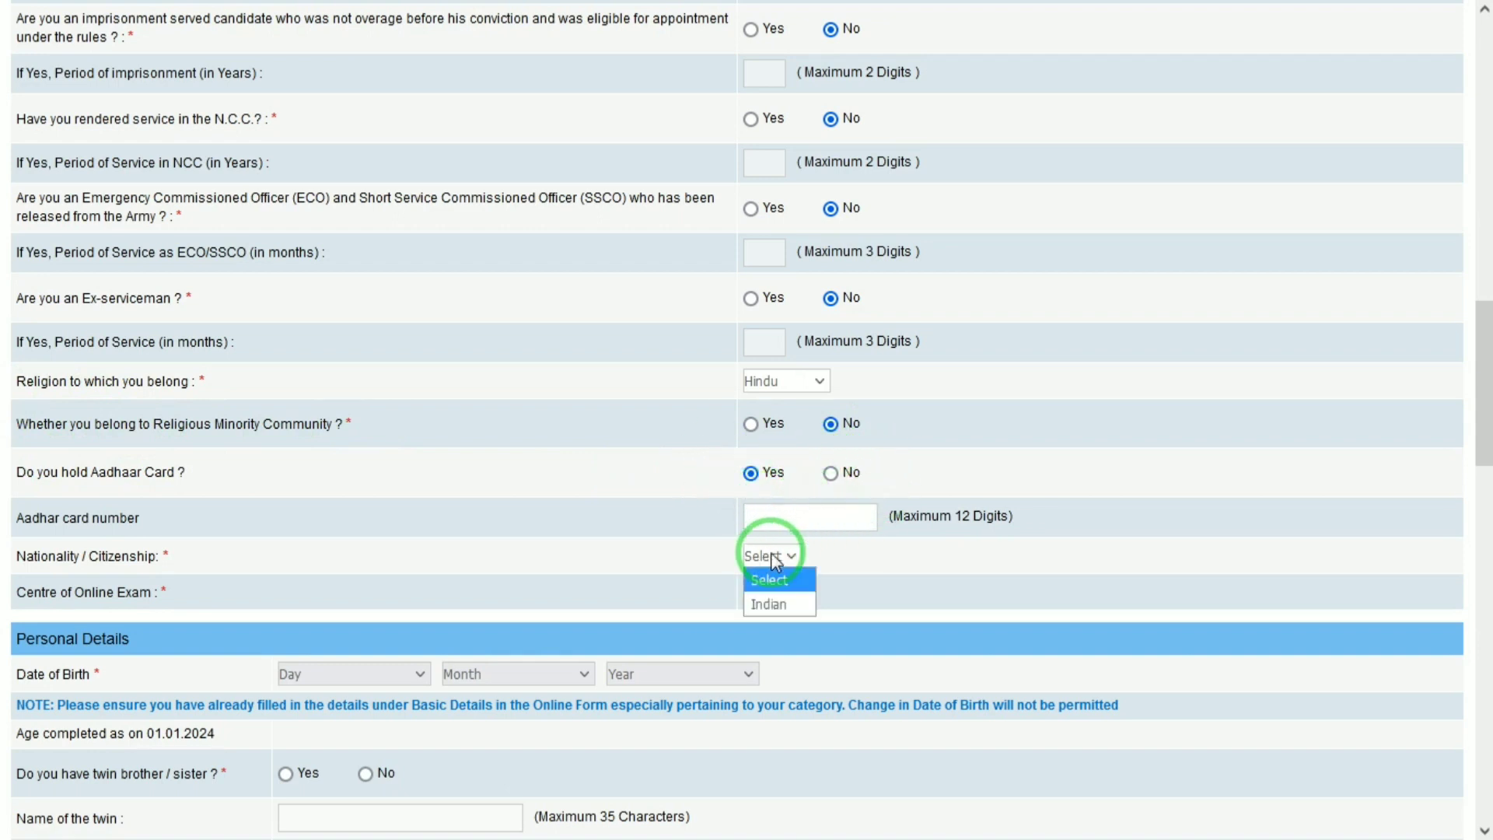
click(770, 603)
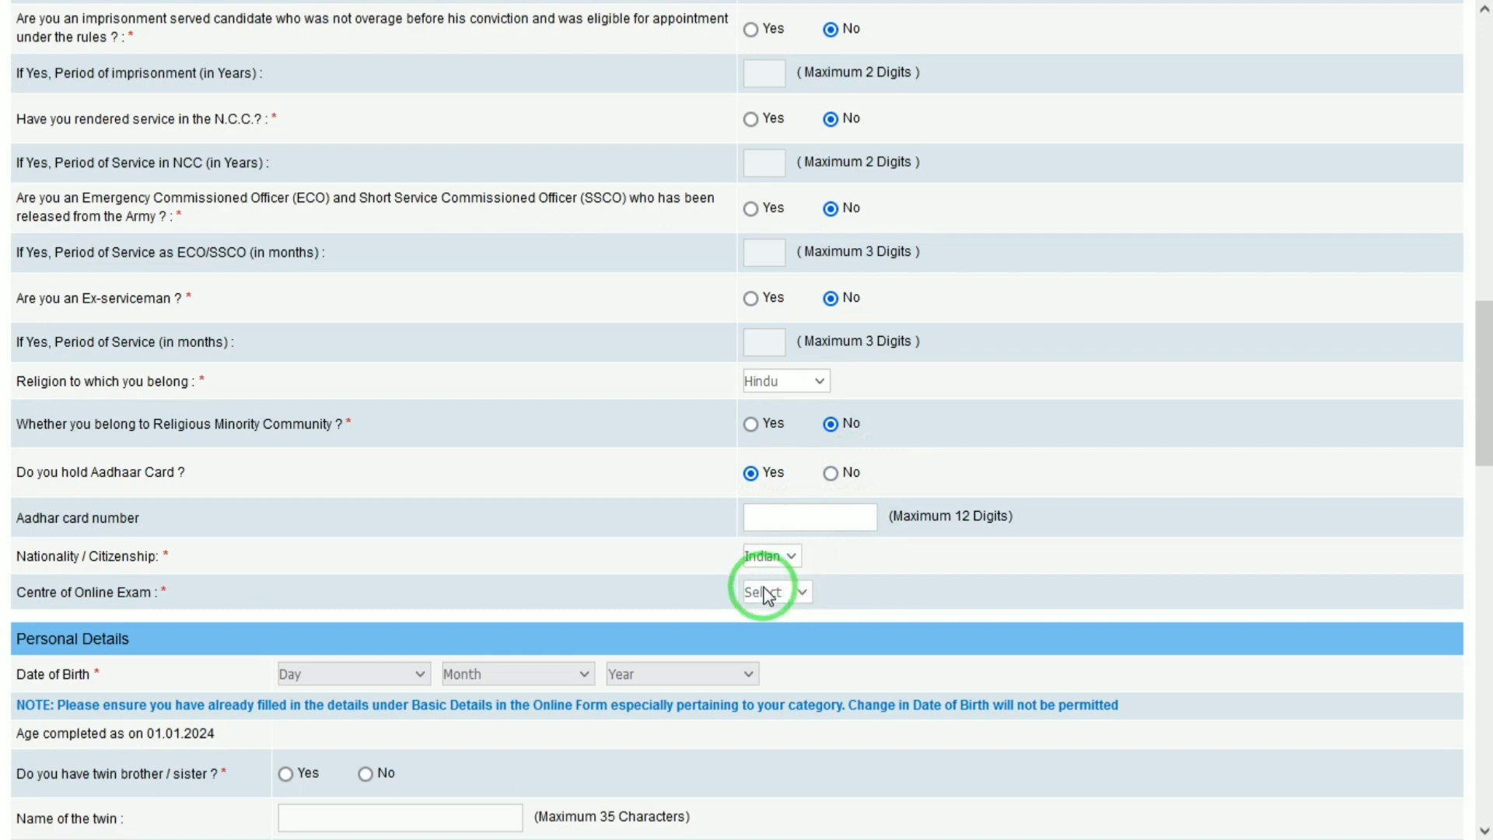
click(762, 592)
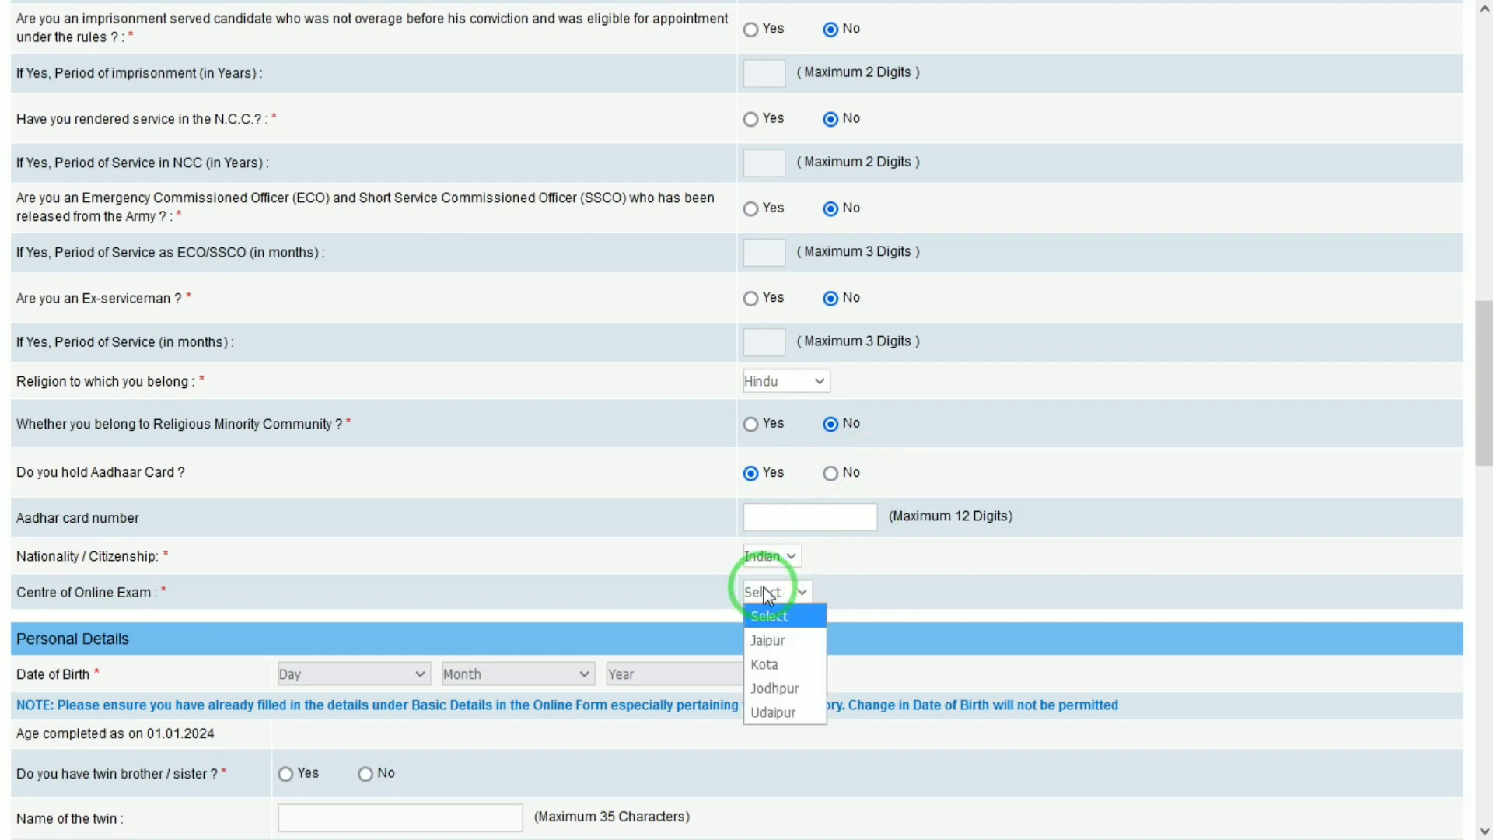
click(758, 640)
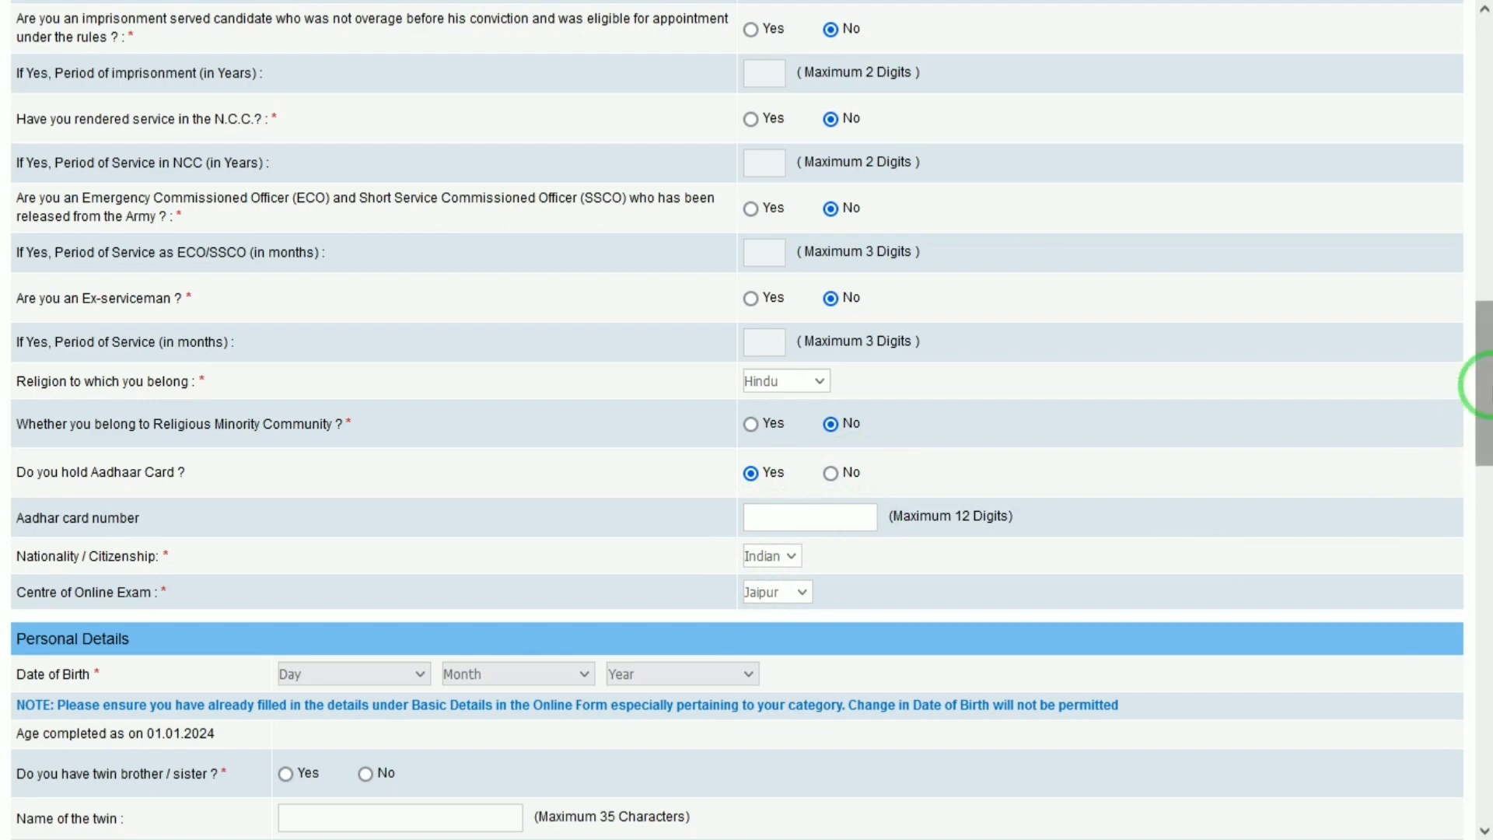
drag(1481, 379, 1476, 457)
Step: Set the date of birth to 01 January 2000
click(350, 329)
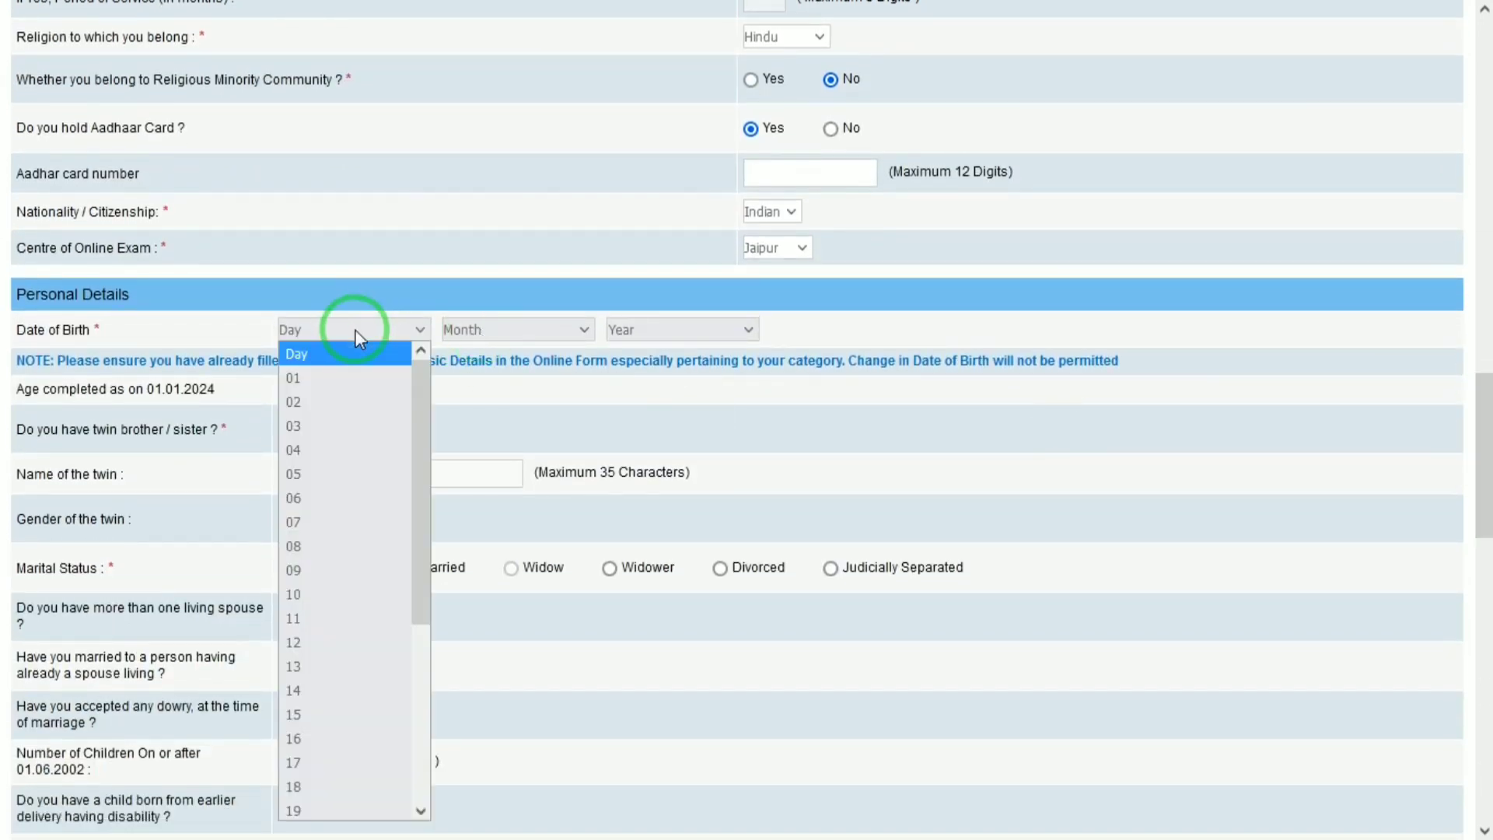
click(337, 378)
click(496, 336)
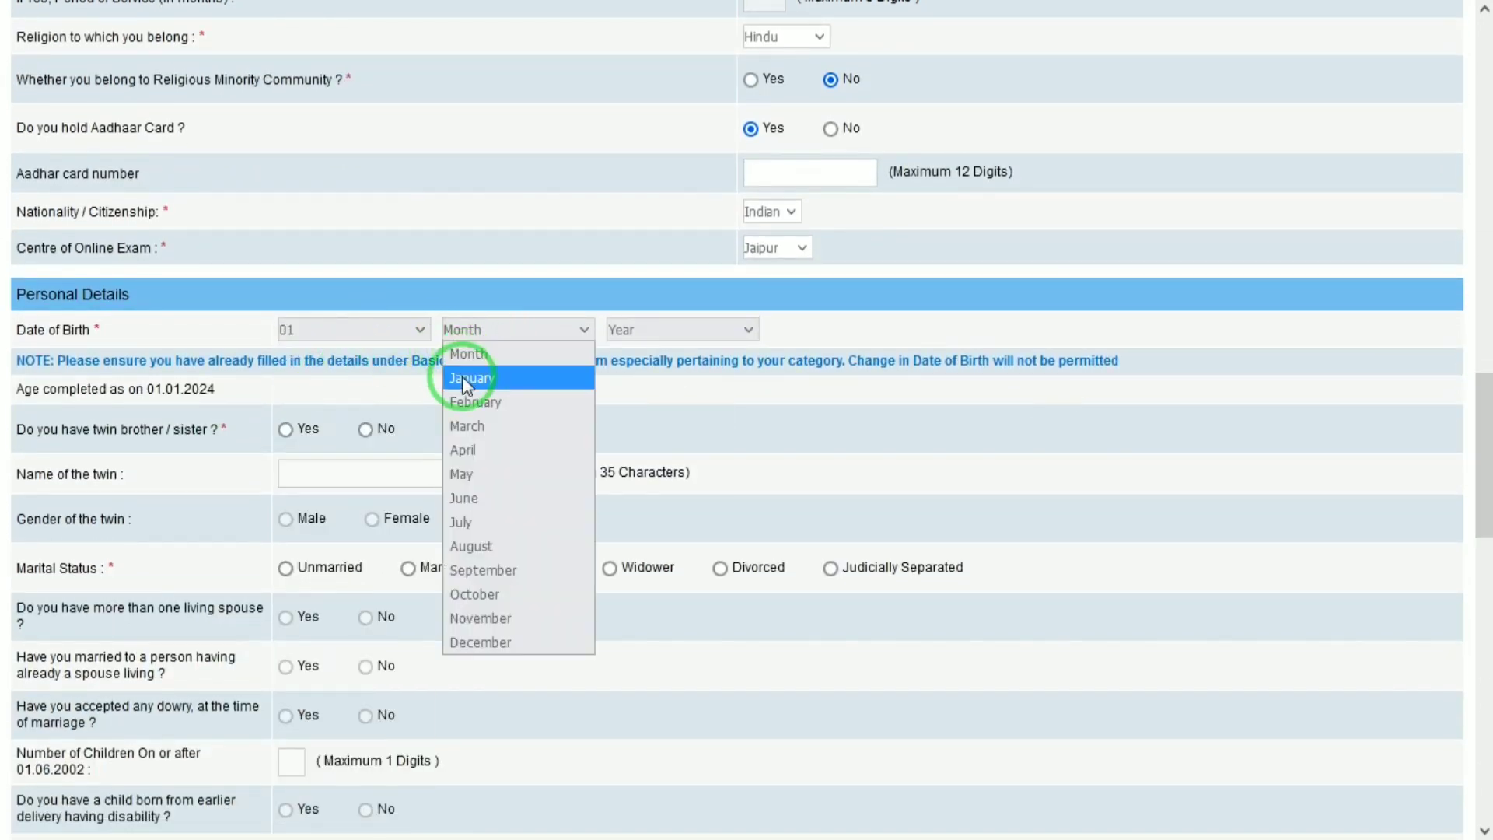
click(481, 377)
click(693, 329)
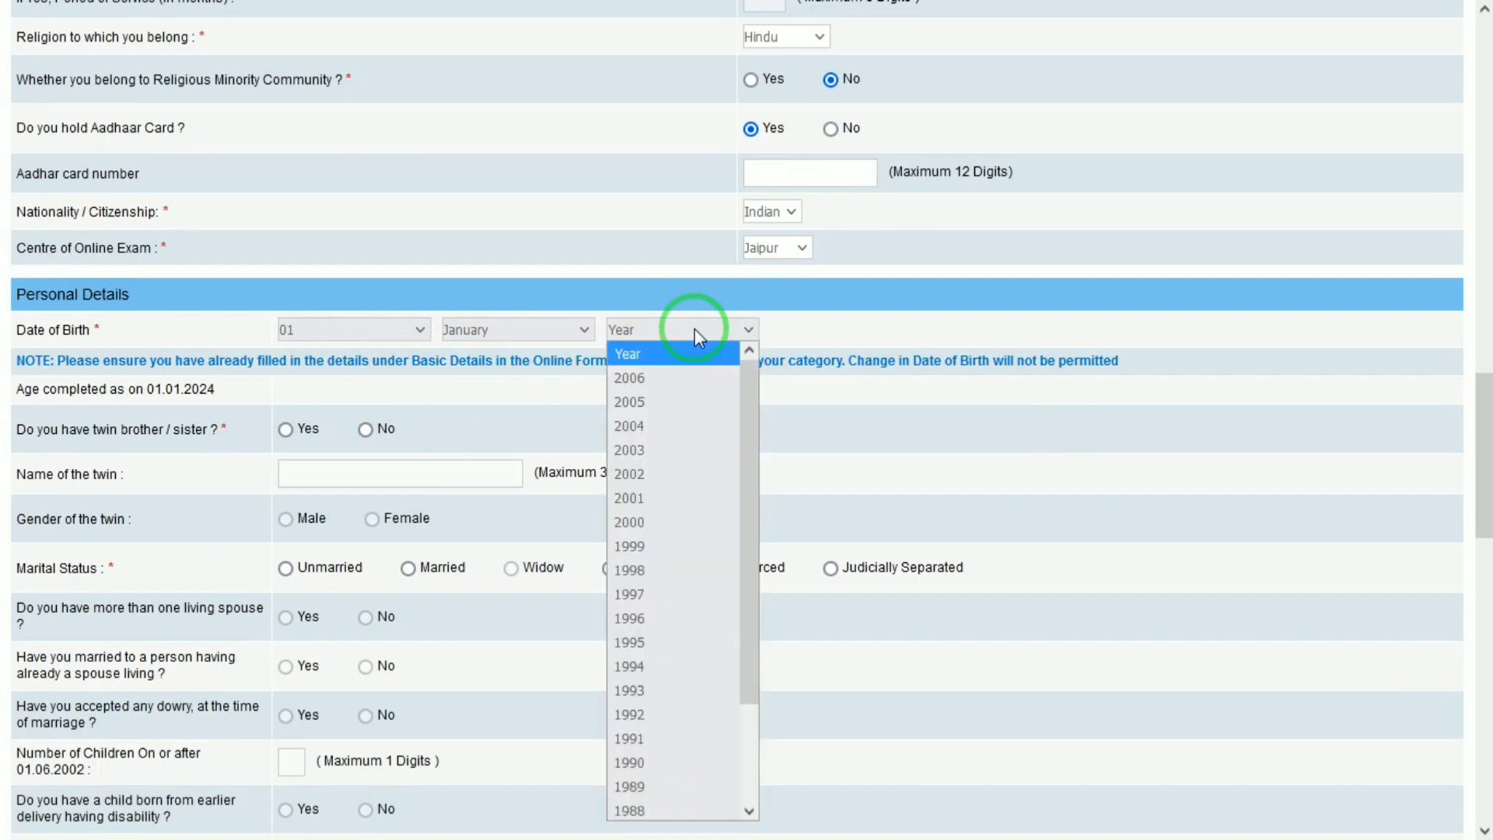
key(Down)
key(Down)
key(Down)
key(Down)
key(Down)
key(Down)
key(Down)
key(Return)
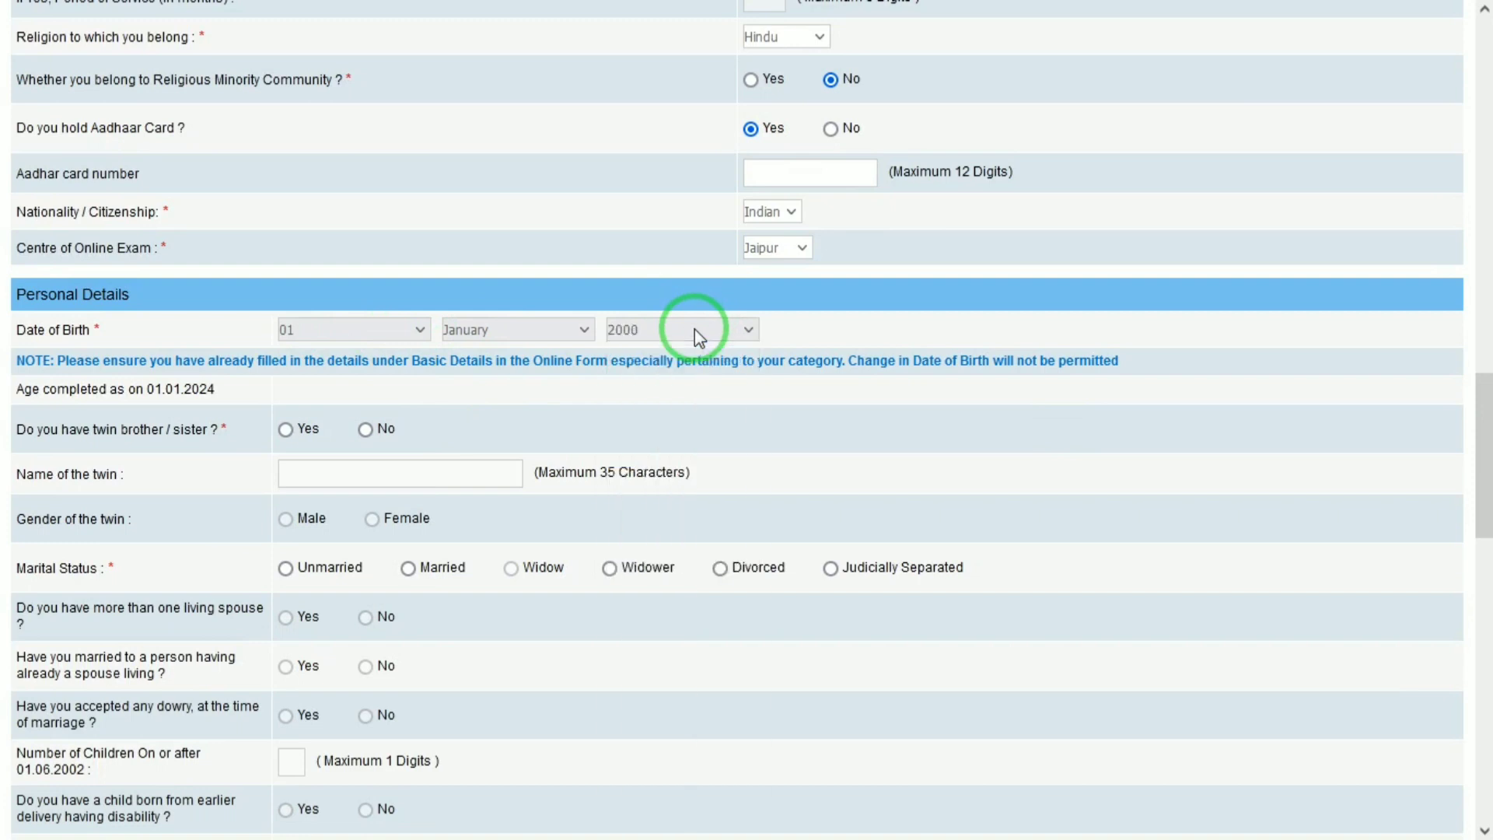
Step: Answer No to having a twin and set marital status to Unmarried
click(366, 429)
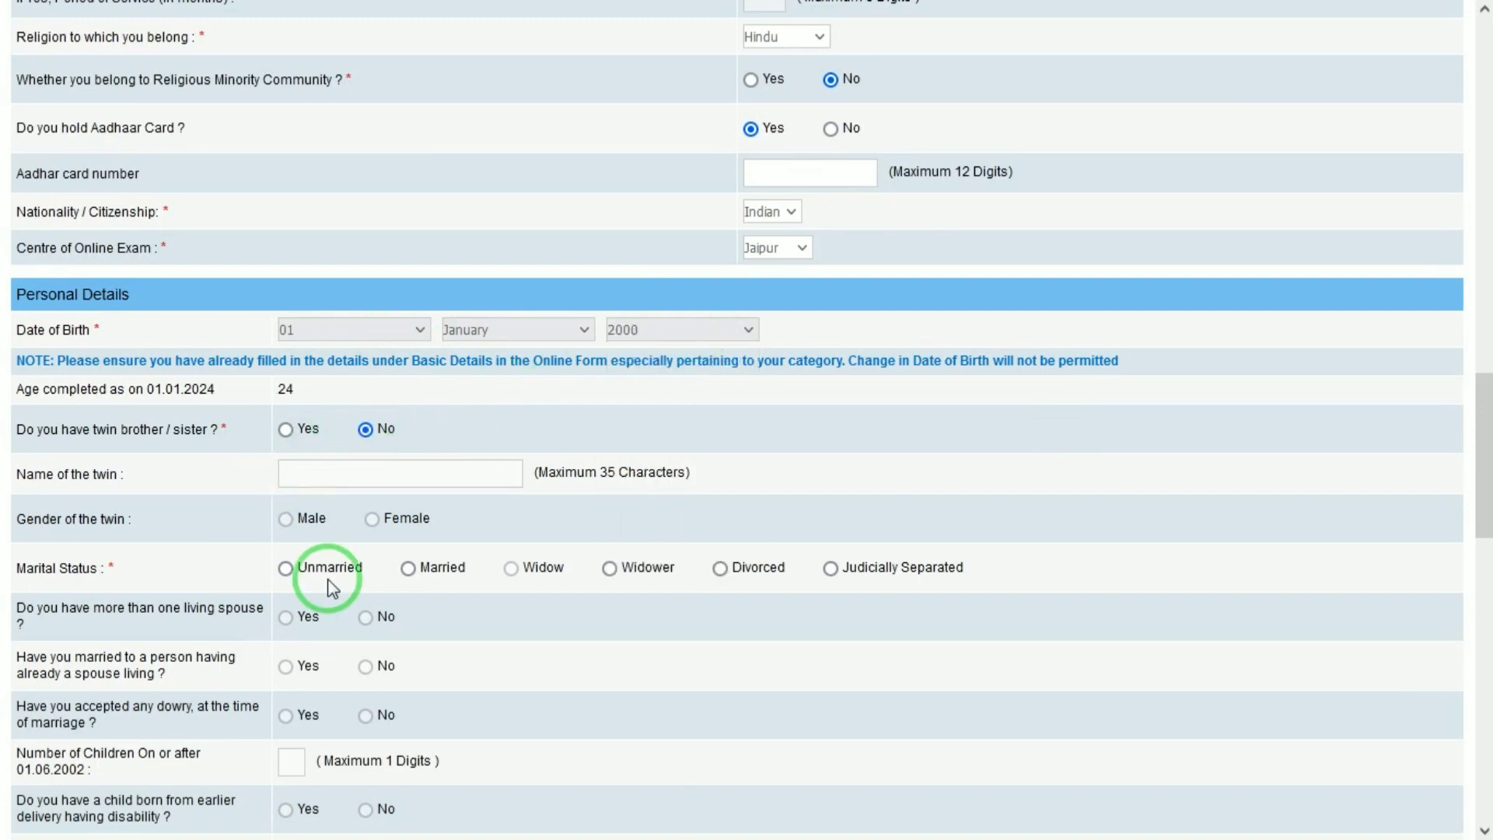
click(286, 569)
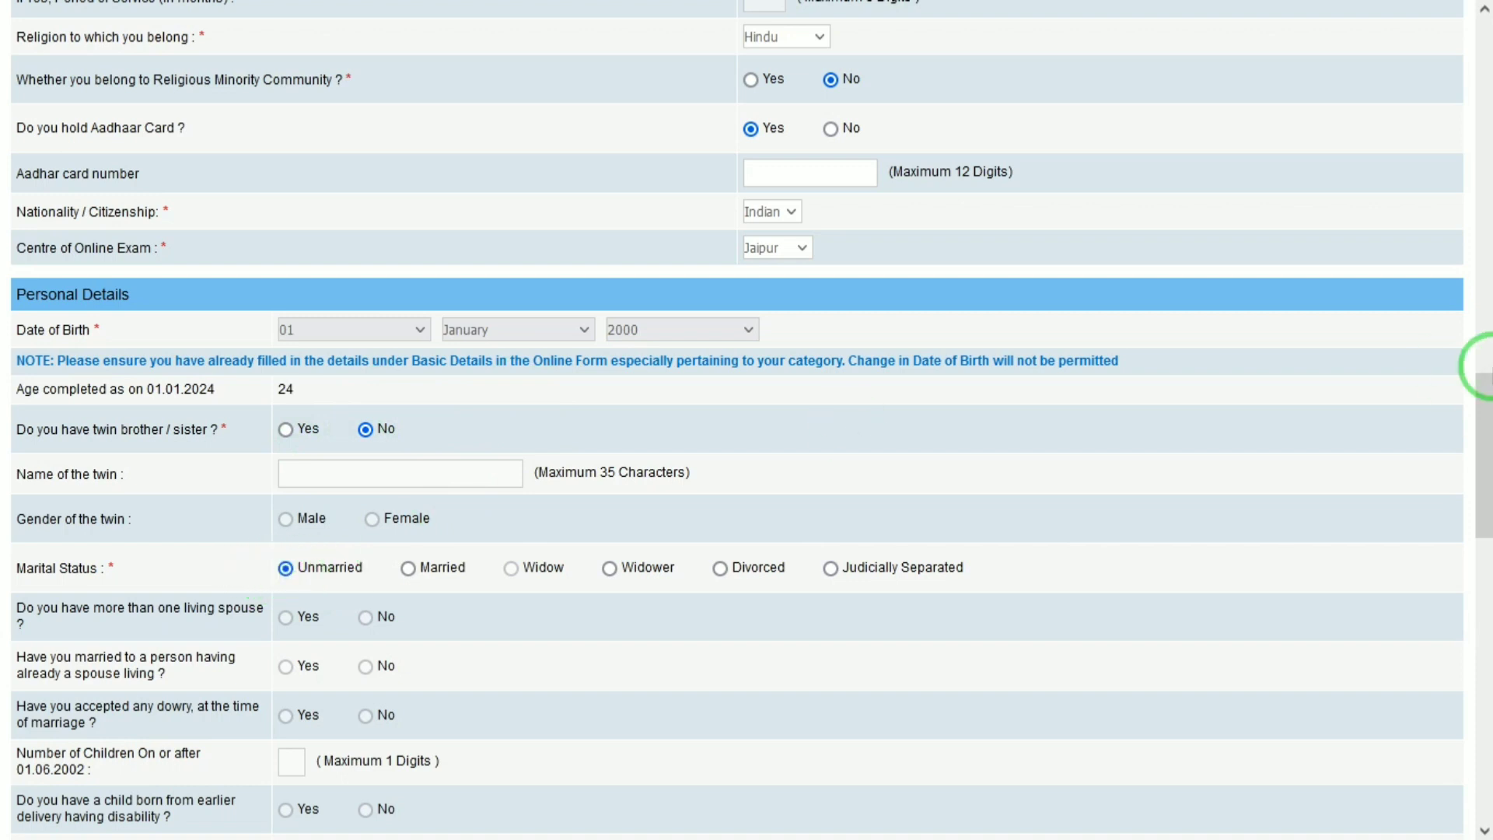
drag(1480, 413, 1486, 504)
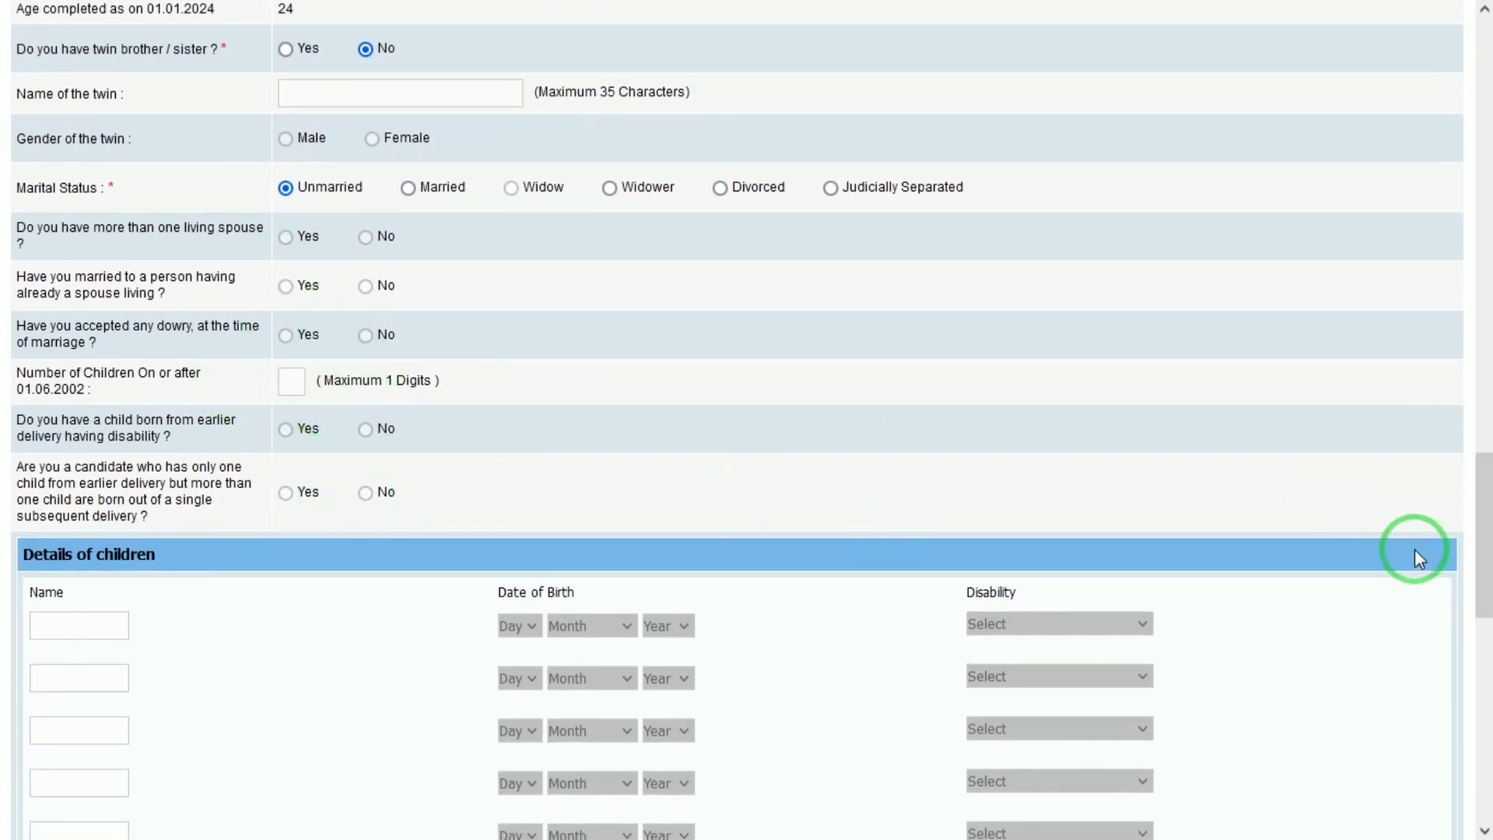
drag(1485, 533, 1479, 704)
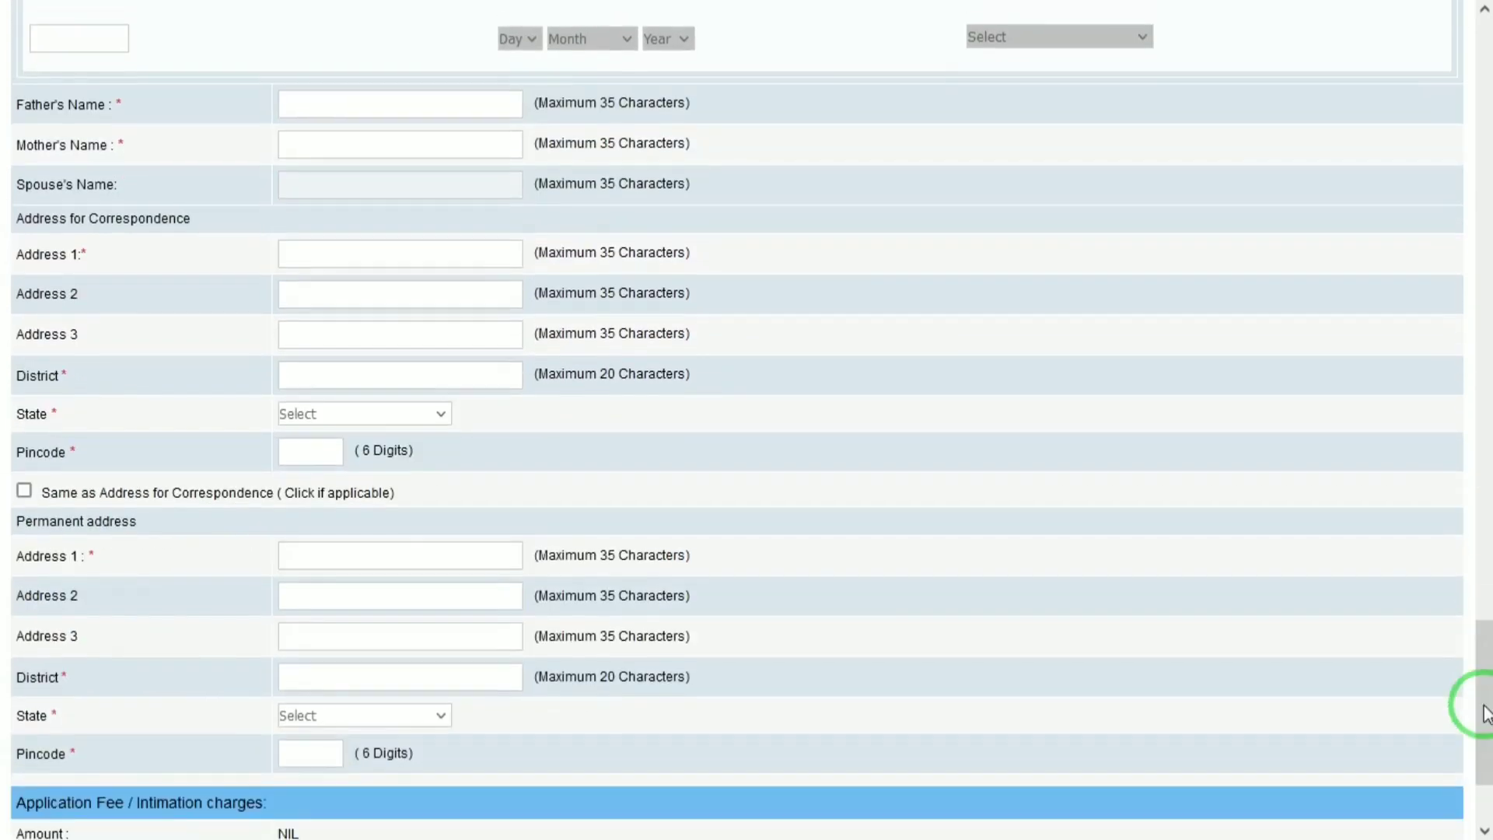
Step: Enter the father's name, correspondence address and district, then save and continue to qualifications
click(415, 104)
key(Tab)
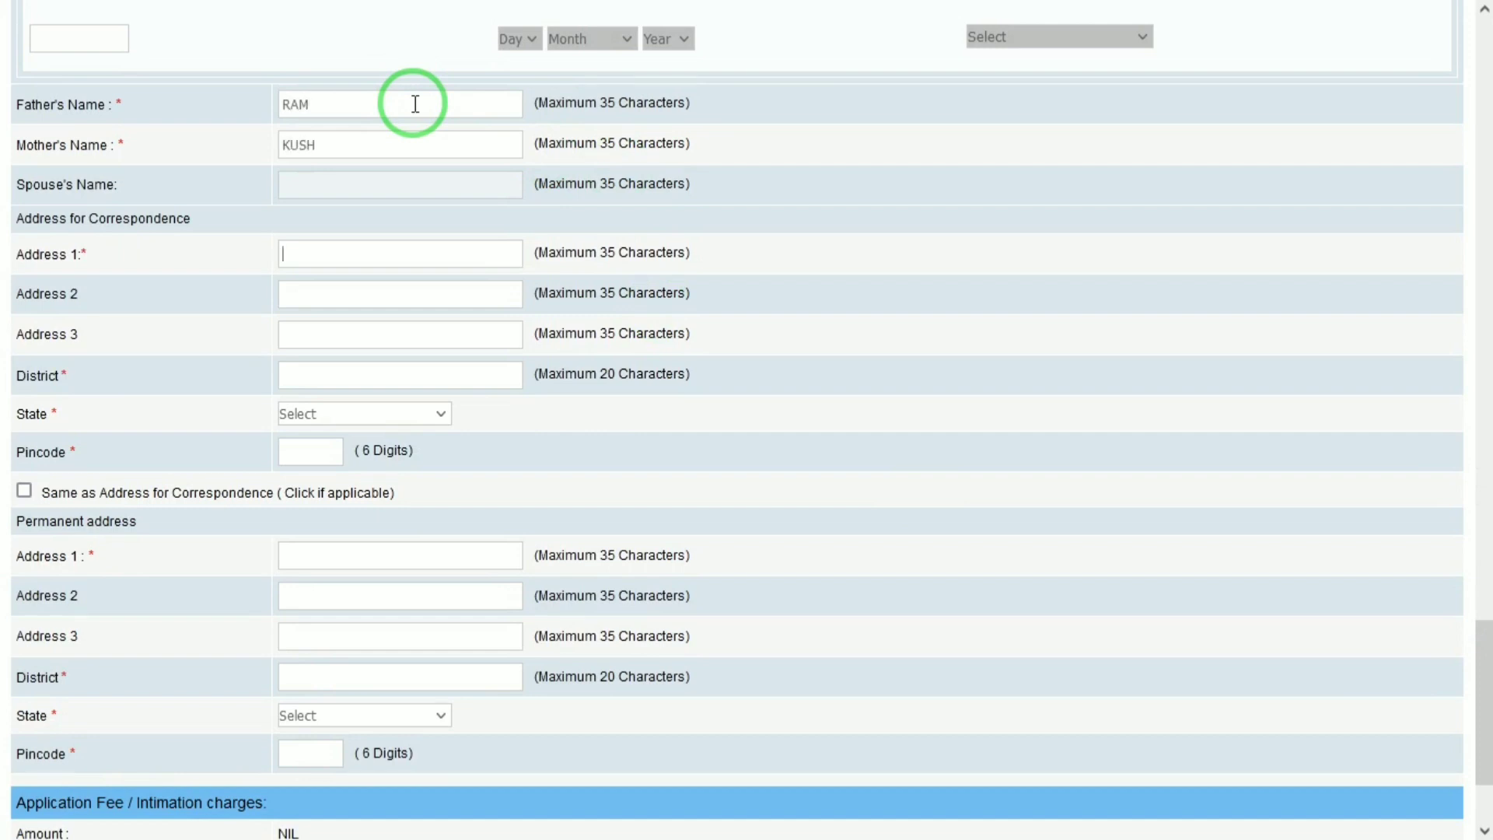
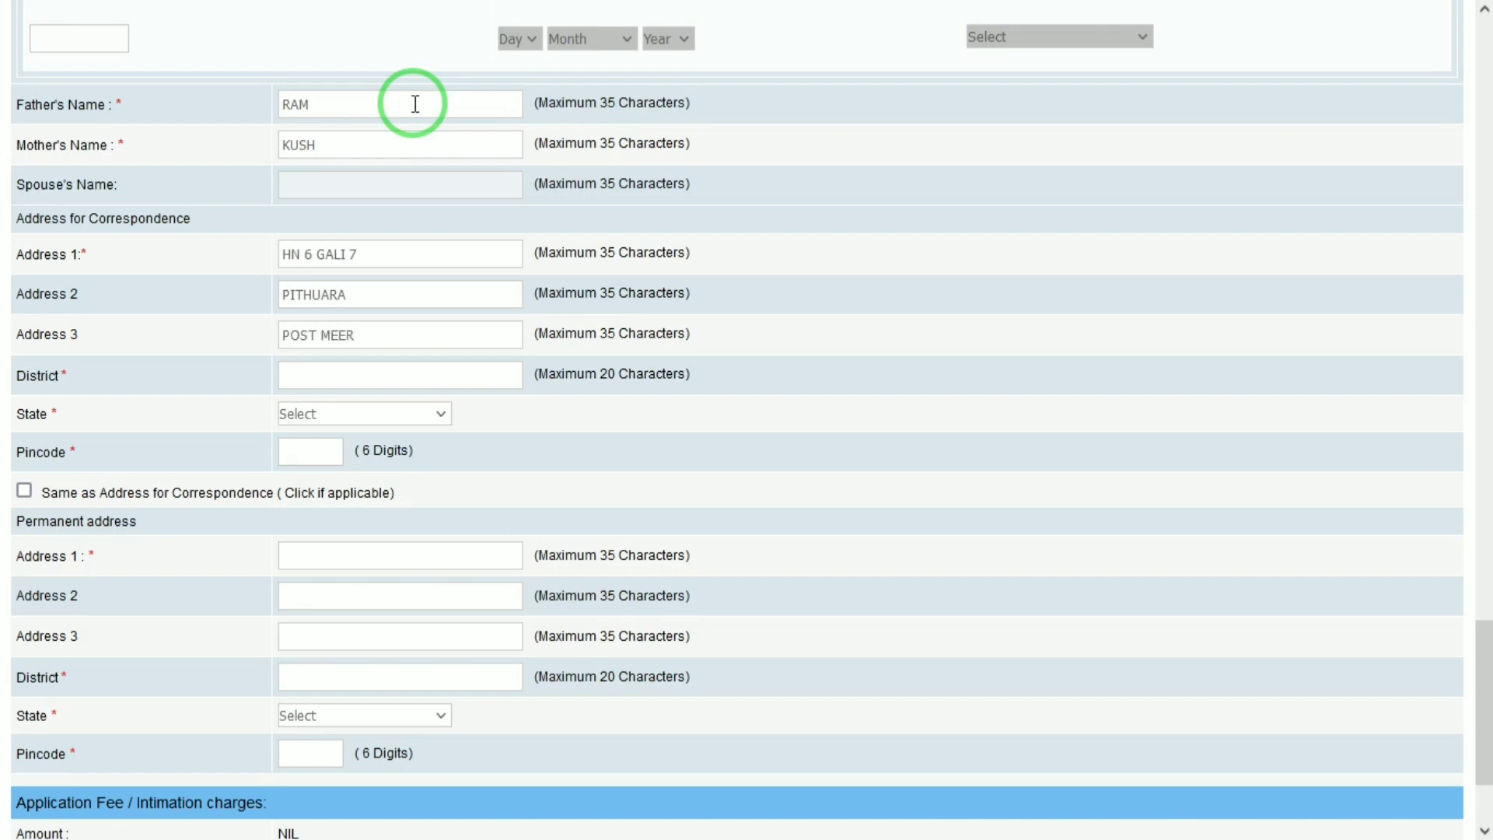
key(Tab)
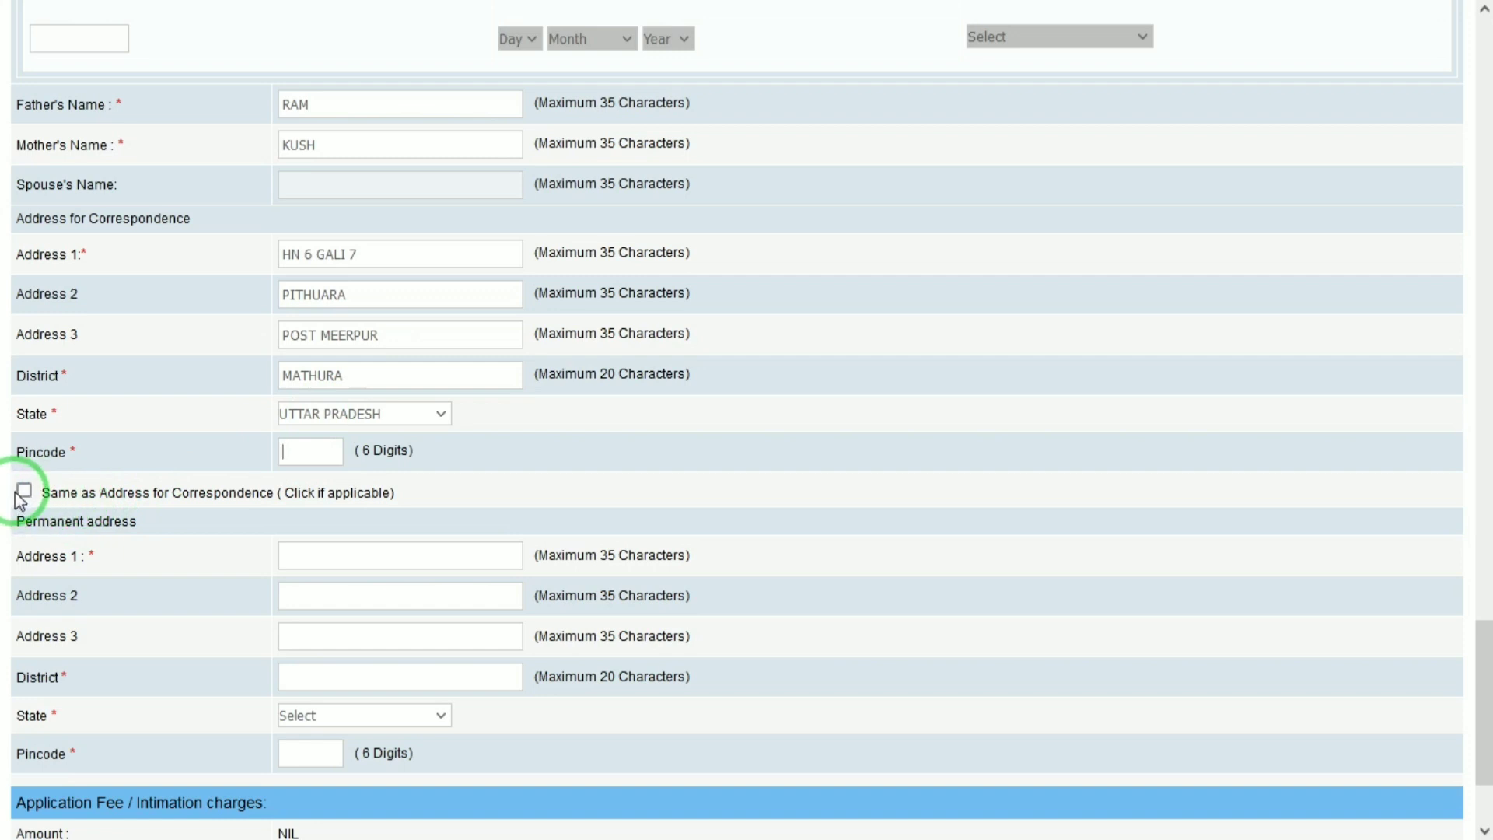
drag(1481, 684, 1484, 721)
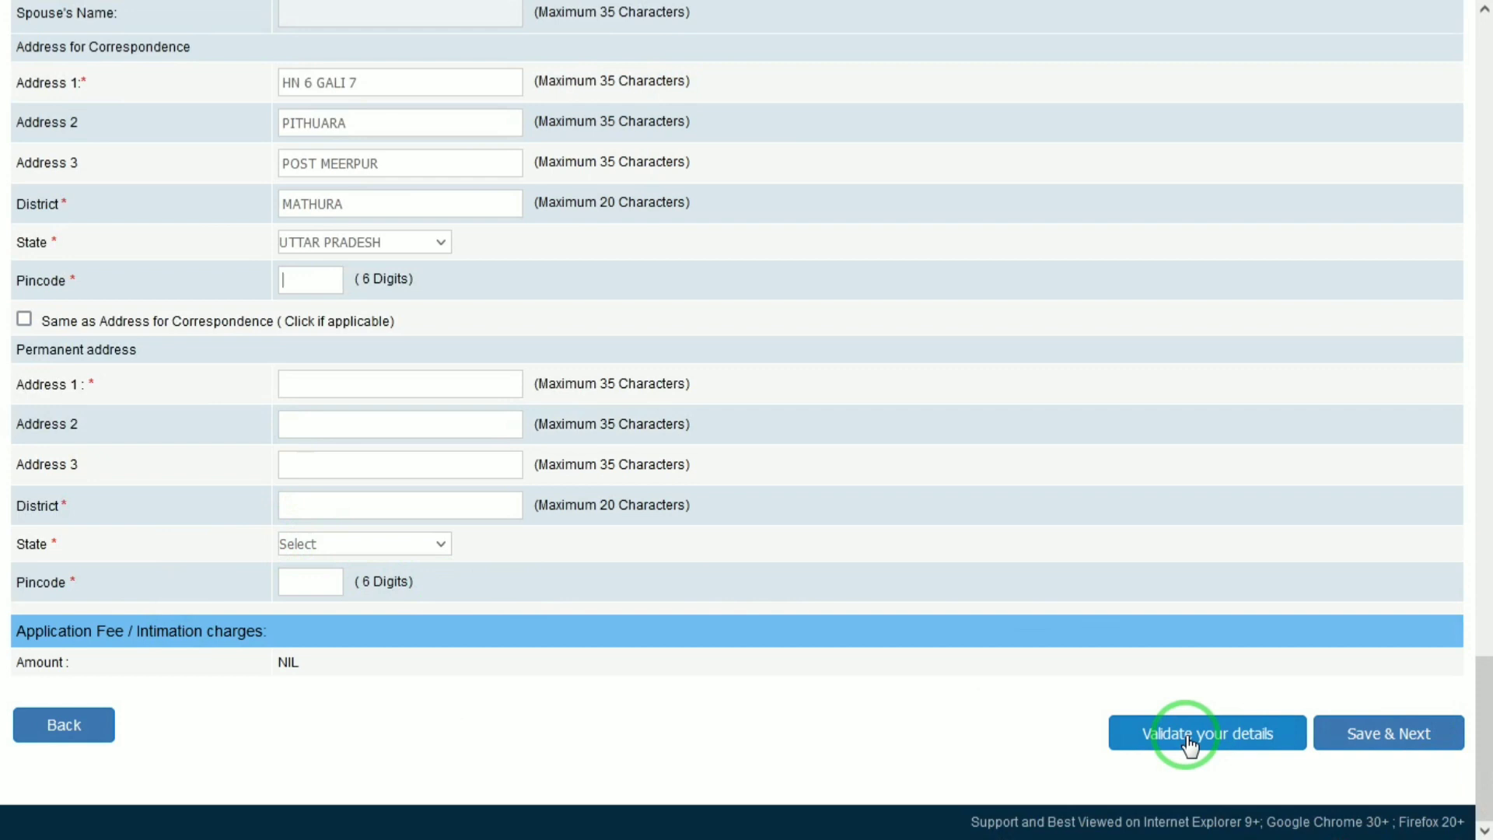
click(1428, 739)
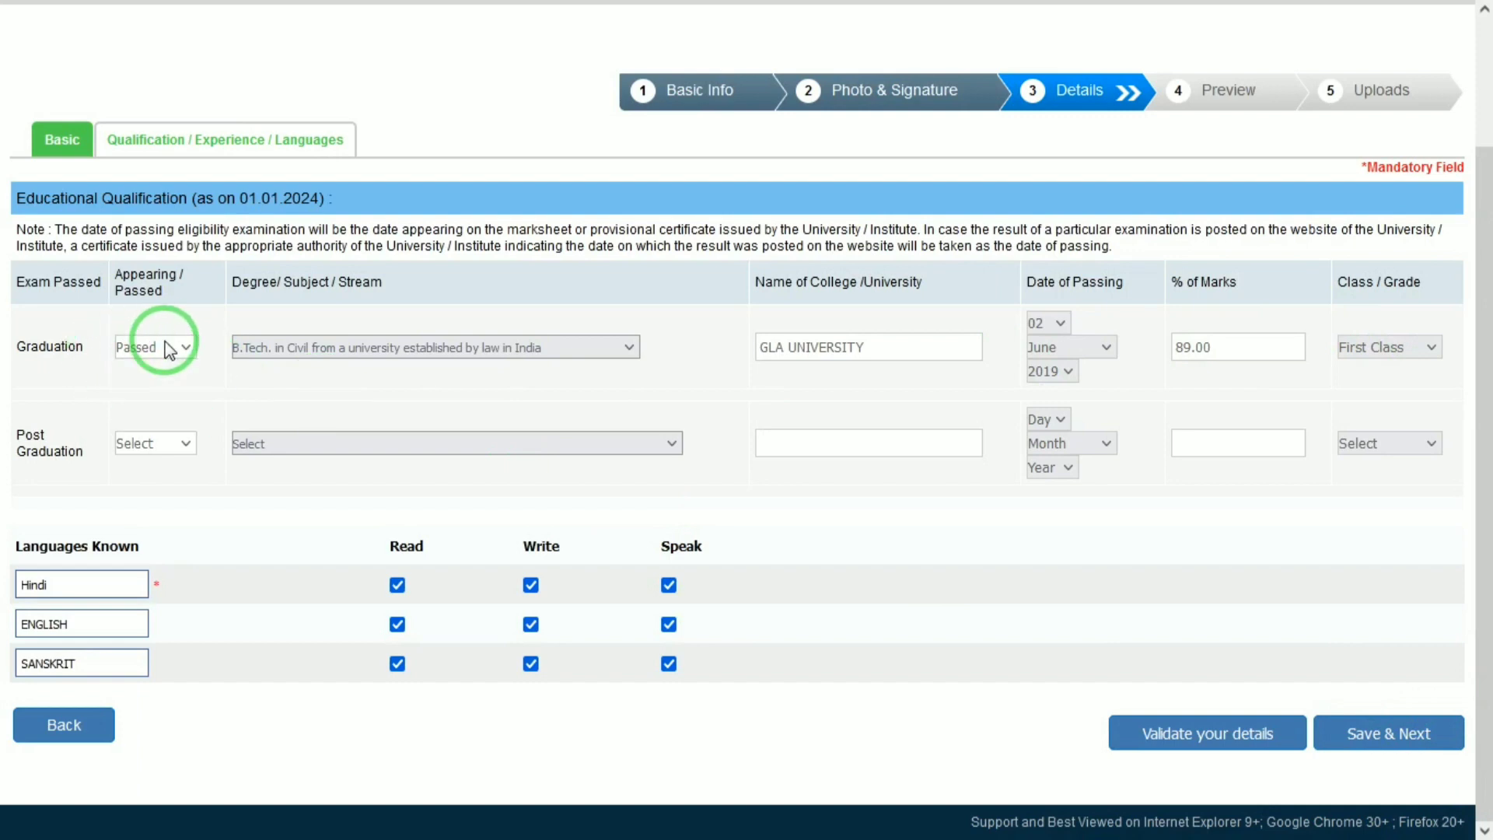
Step: Keep B.Tech. in Civil as the degree, leave post graduation unselected, and validate the details
click(257, 353)
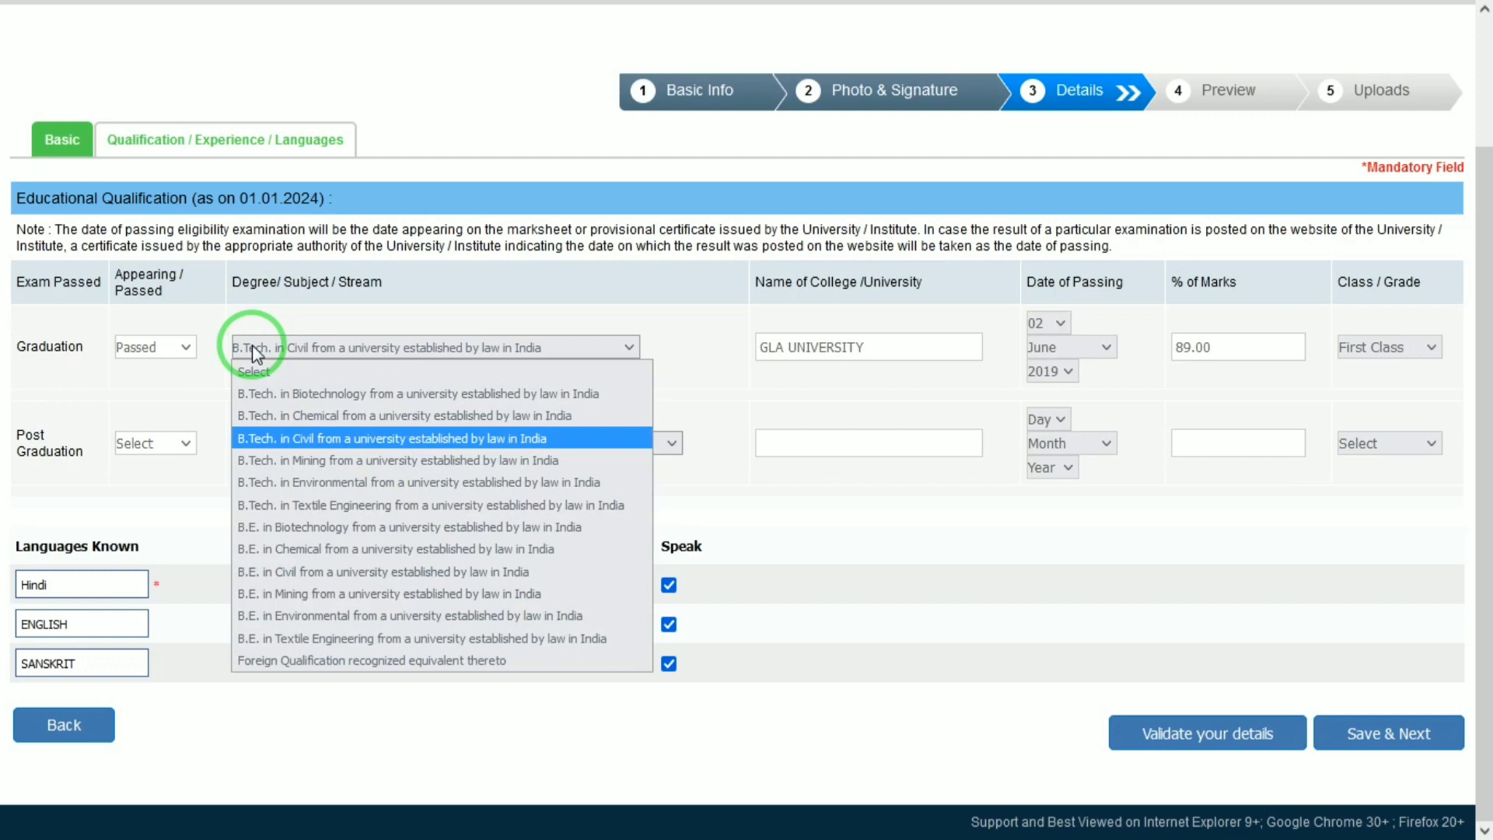
click(367, 318)
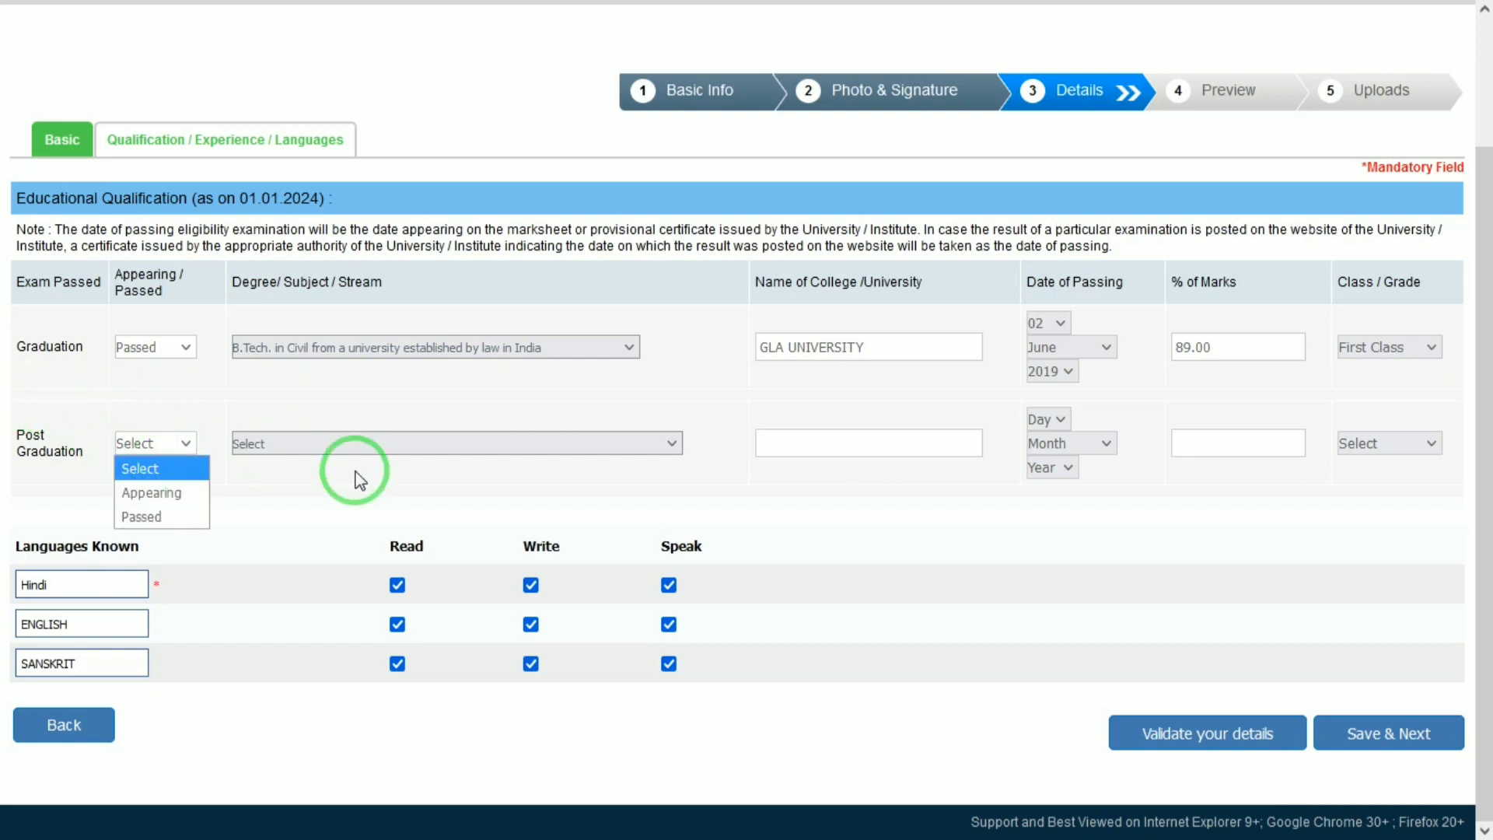
click(426, 491)
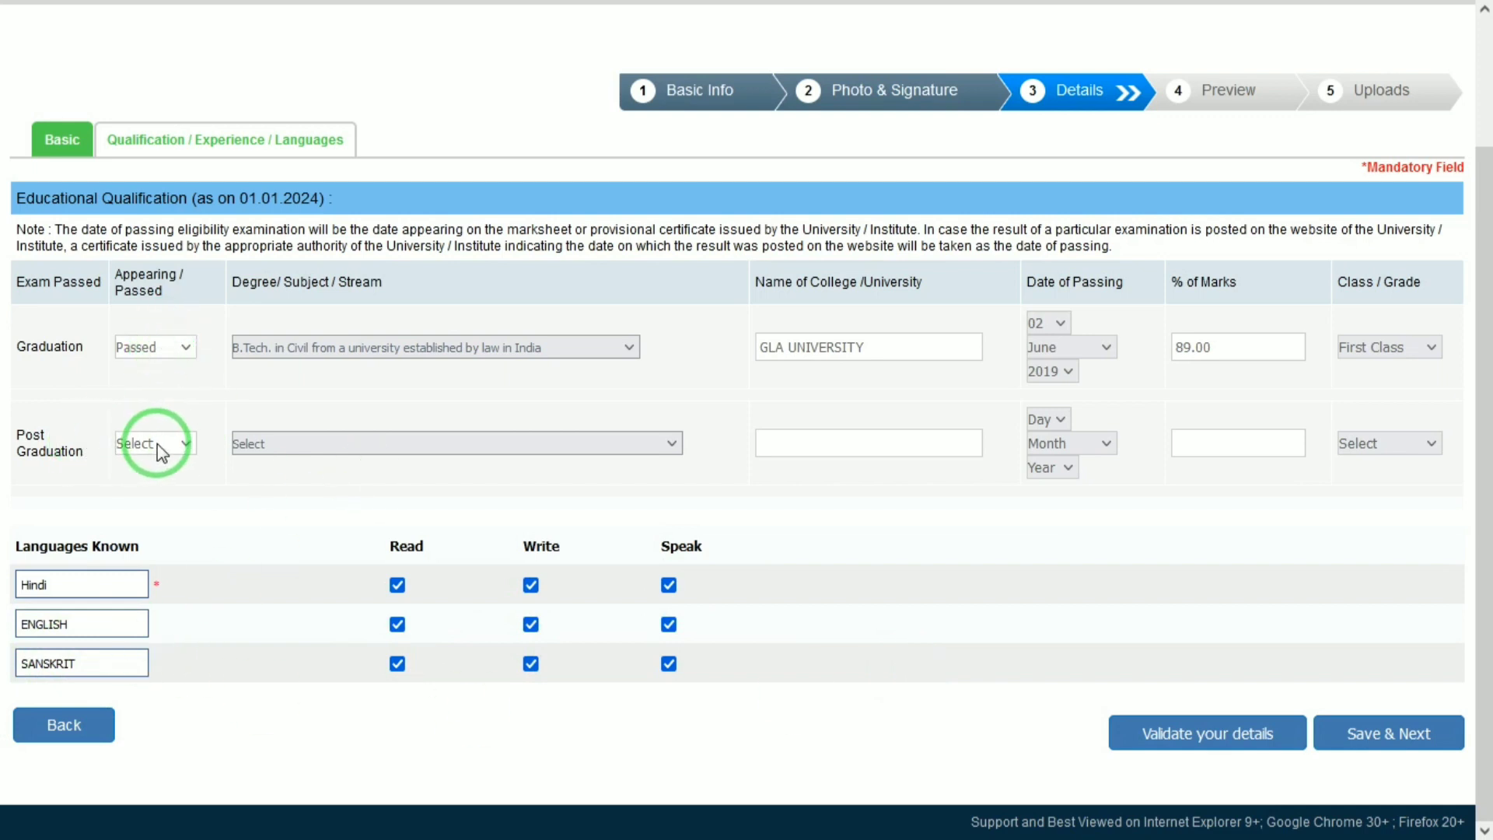
click(1234, 737)
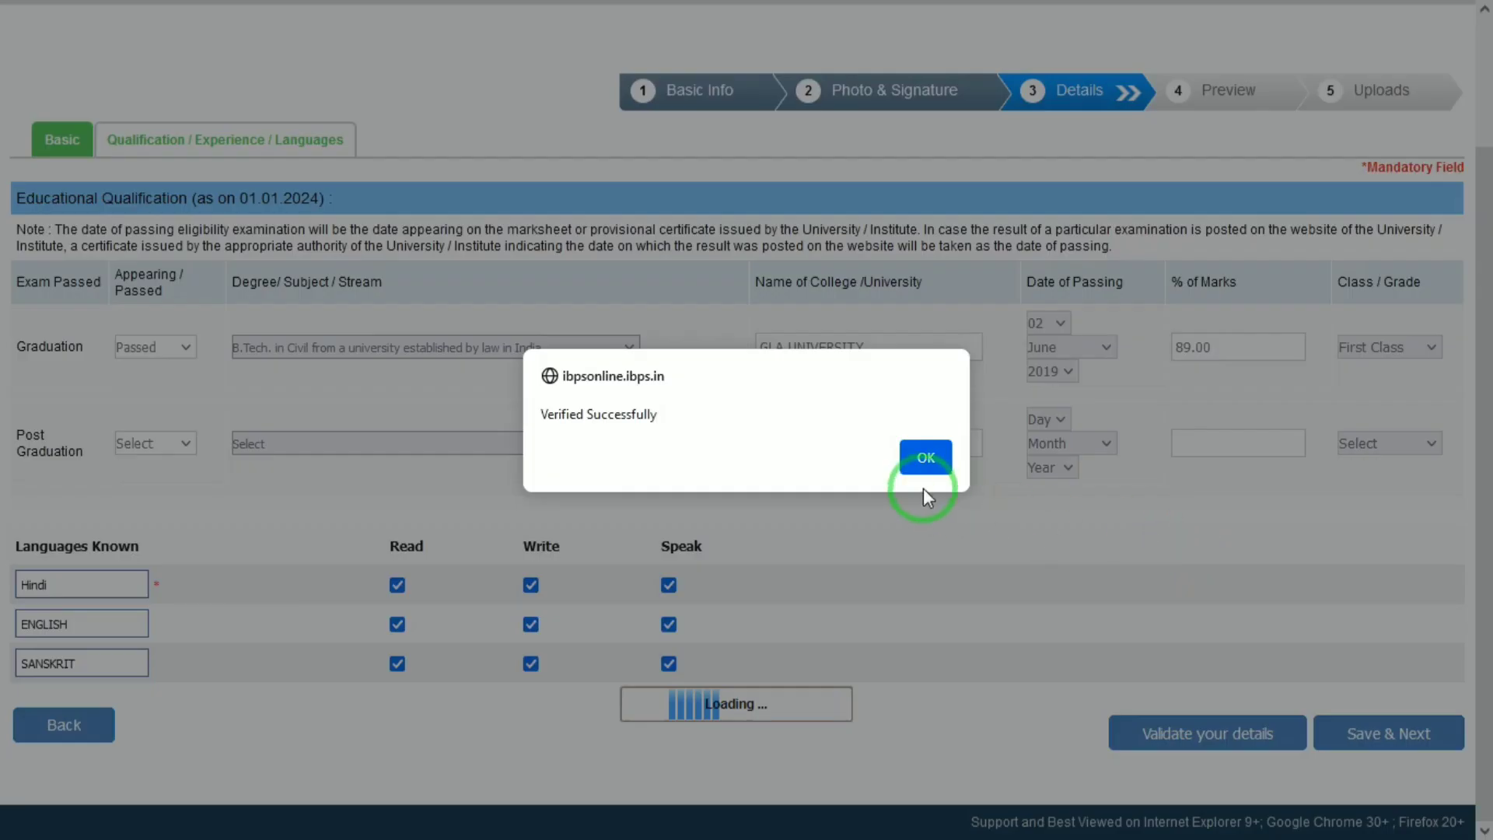
Step: Dismiss the verification message, review the preview, and confirm completing the registration
click(942, 465)
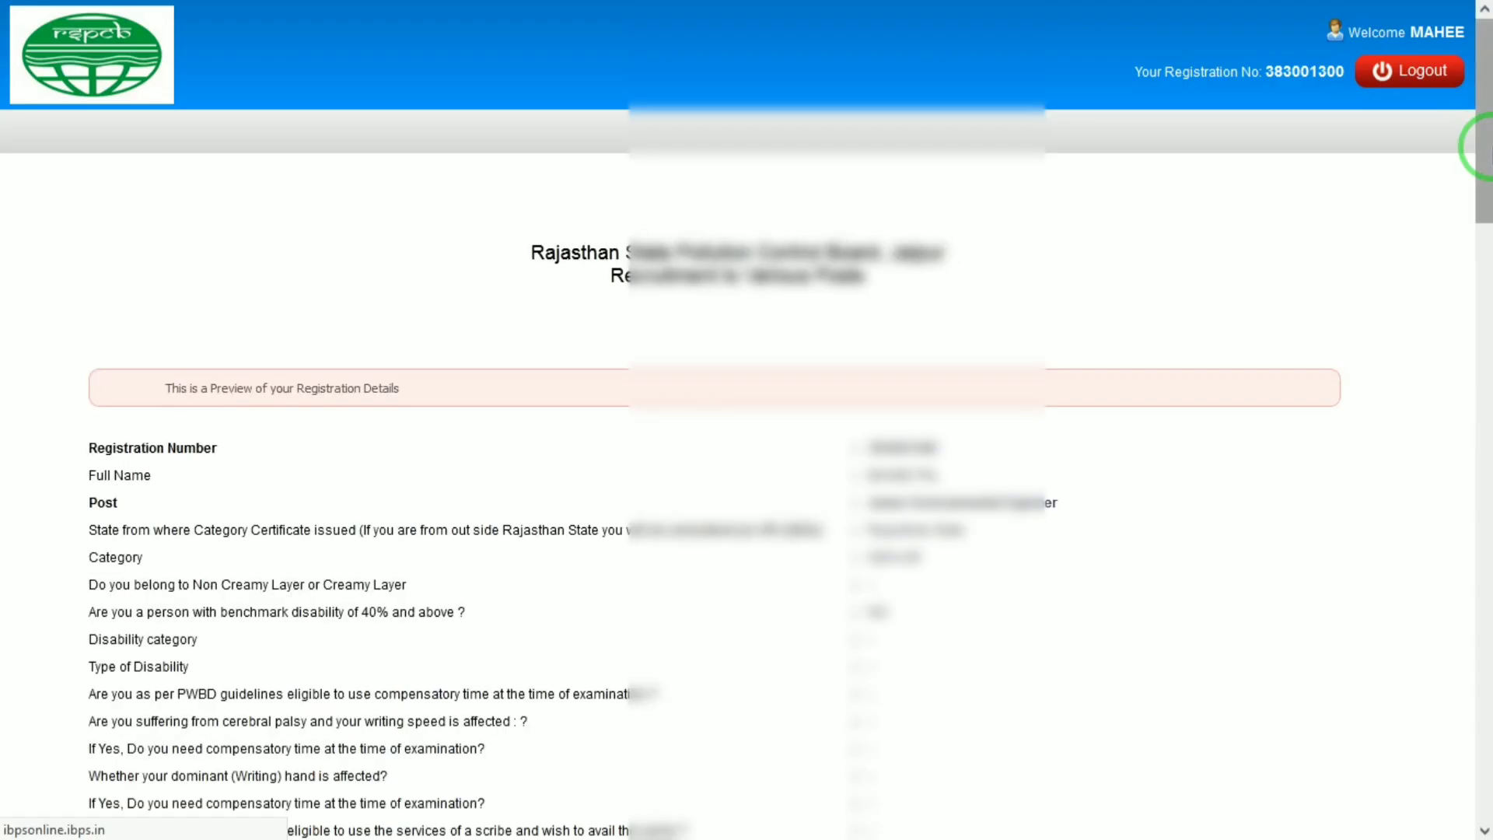
drag(1489, 146, 1490, 816)
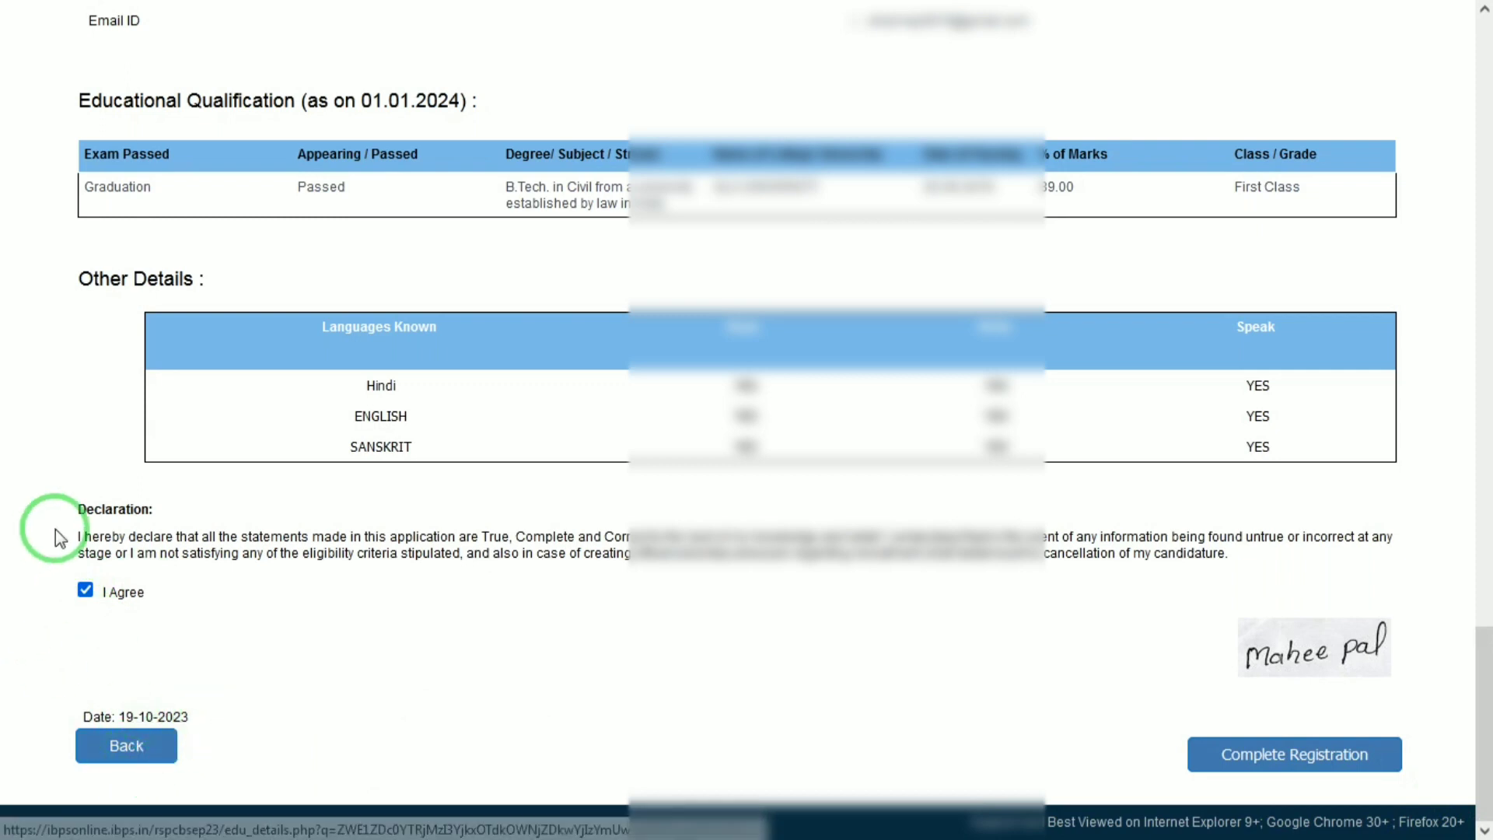
click(1278, 755)
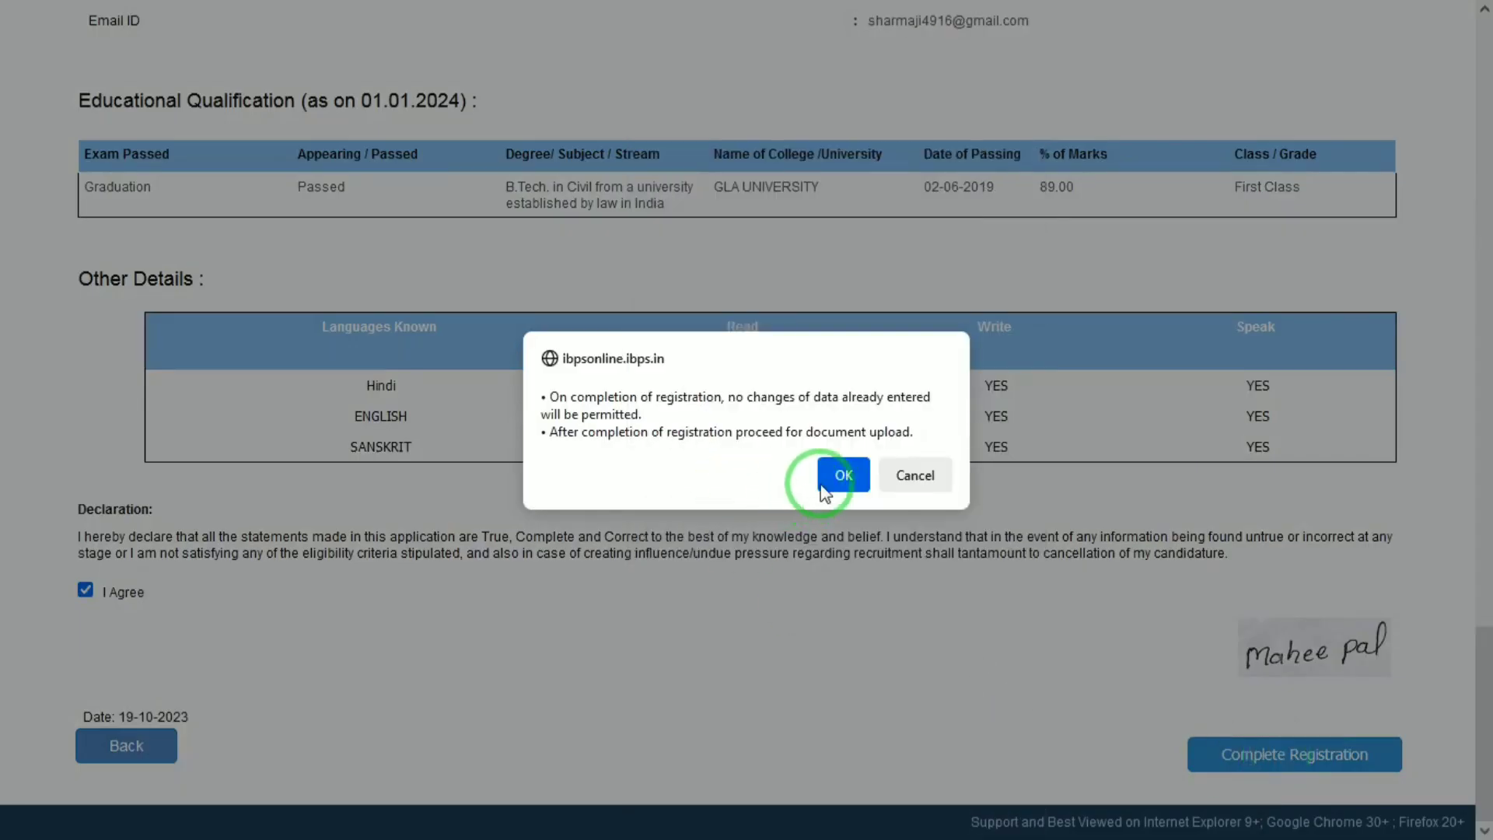
click(846, 480)
click(847, 480)
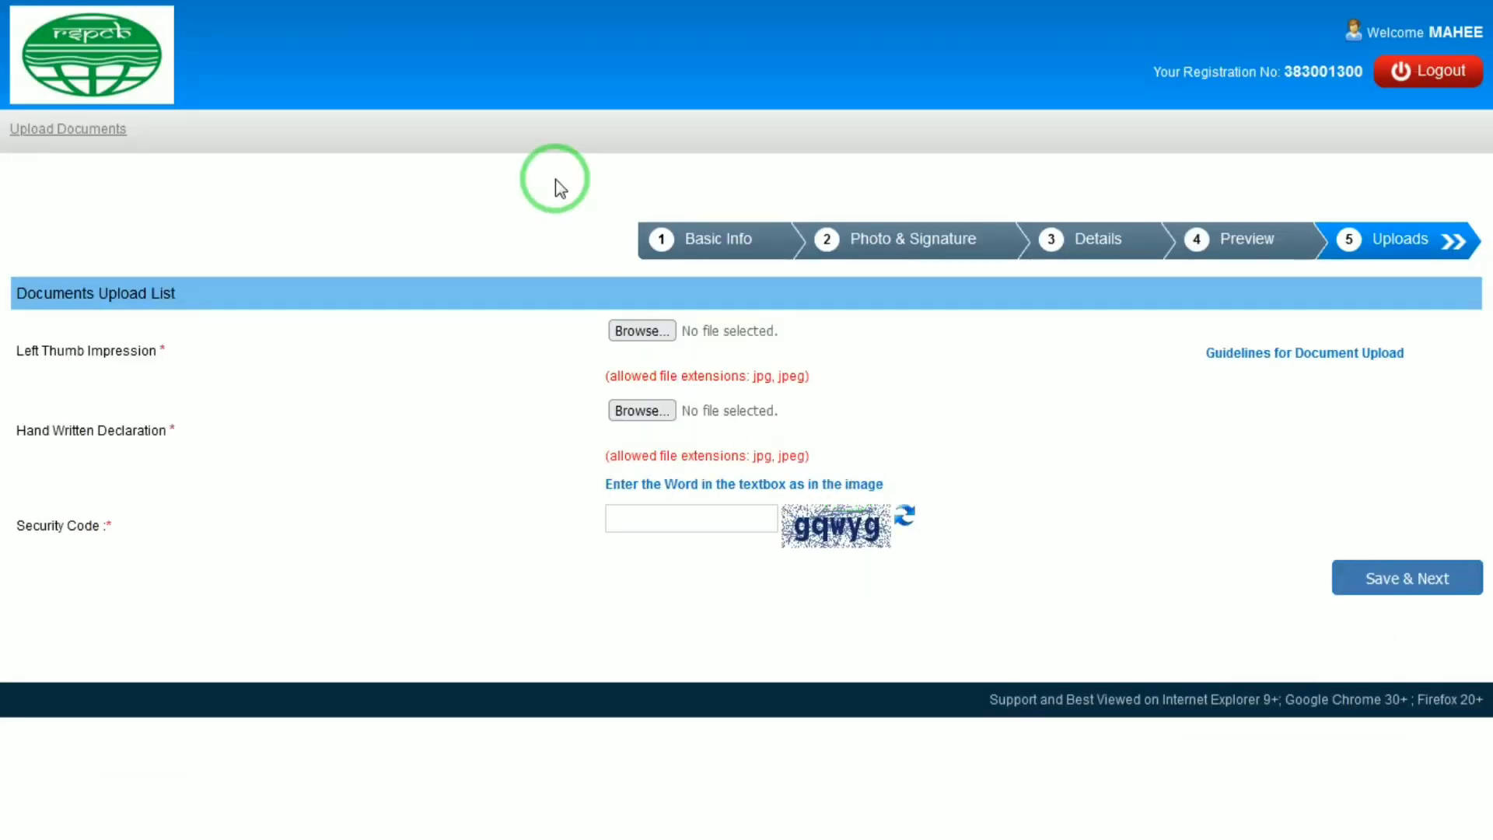
Step: Upload Right_Thumb_Impression.jpg as the left thumb impression and pick 1500.jpg for the handwritten declaration
click(642, 330)
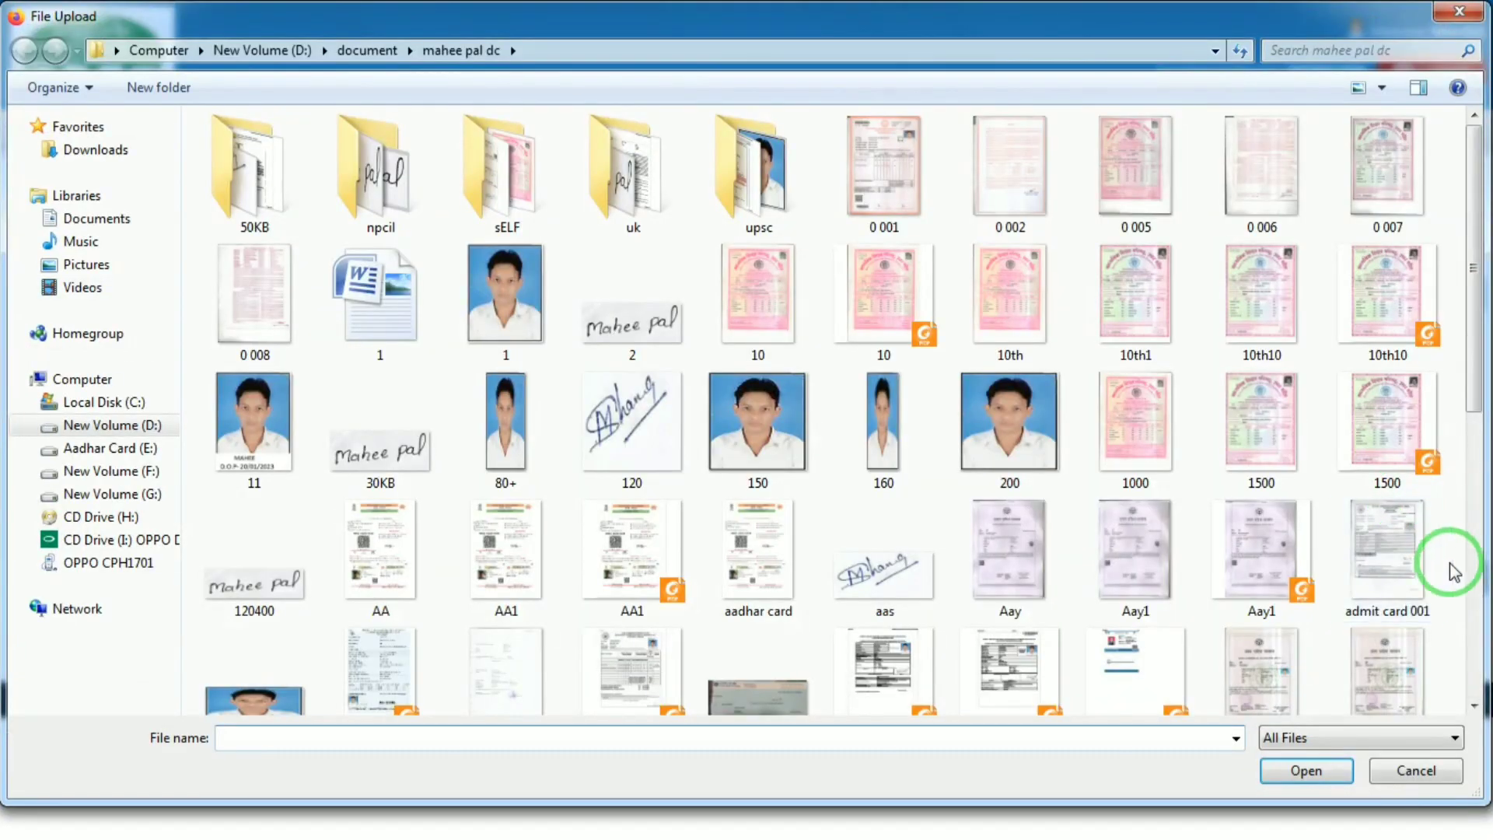
click(1473, 592)
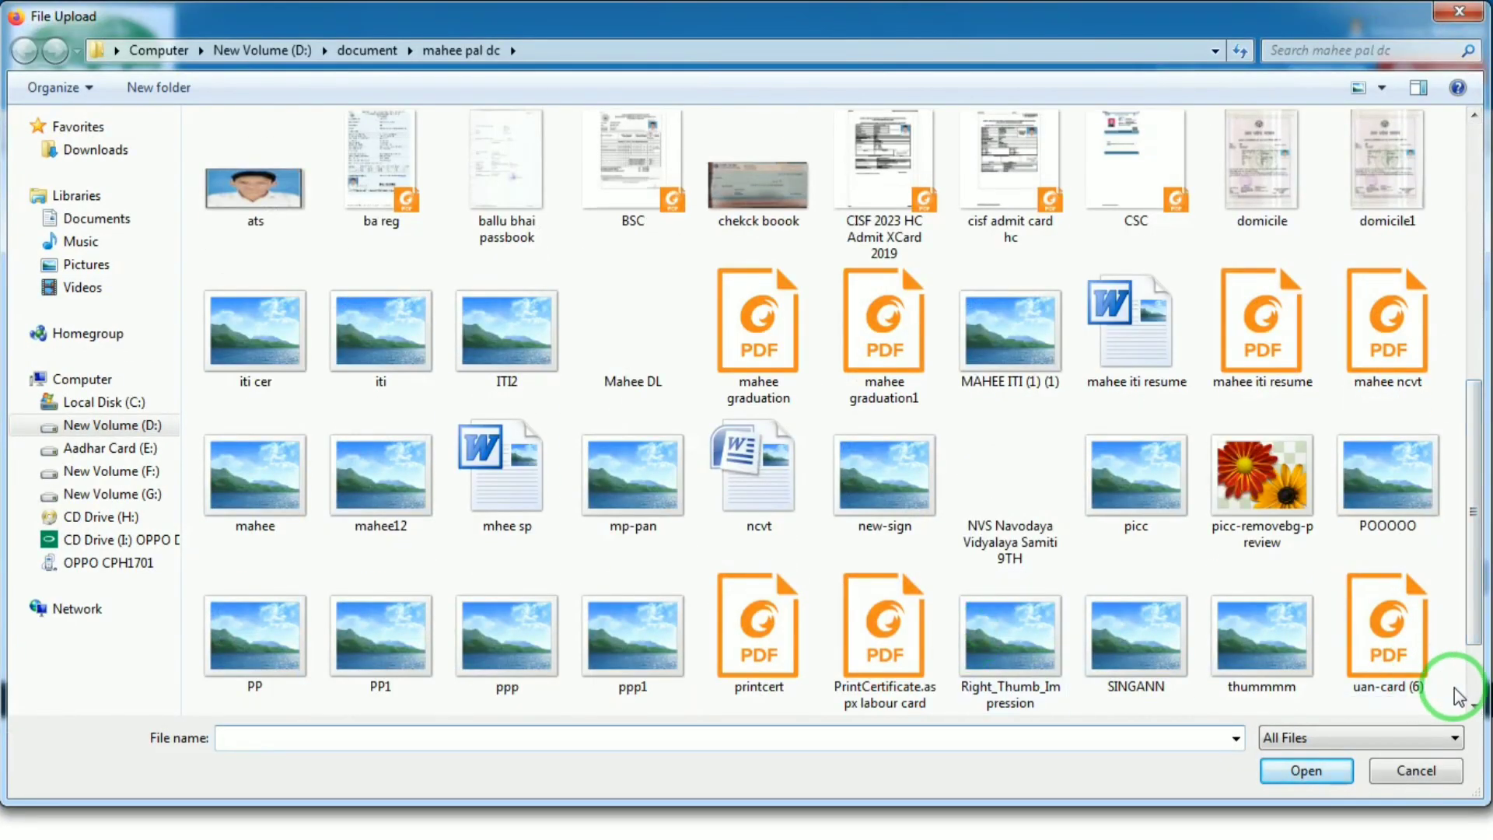
scroll(1458, 694, down, 3)
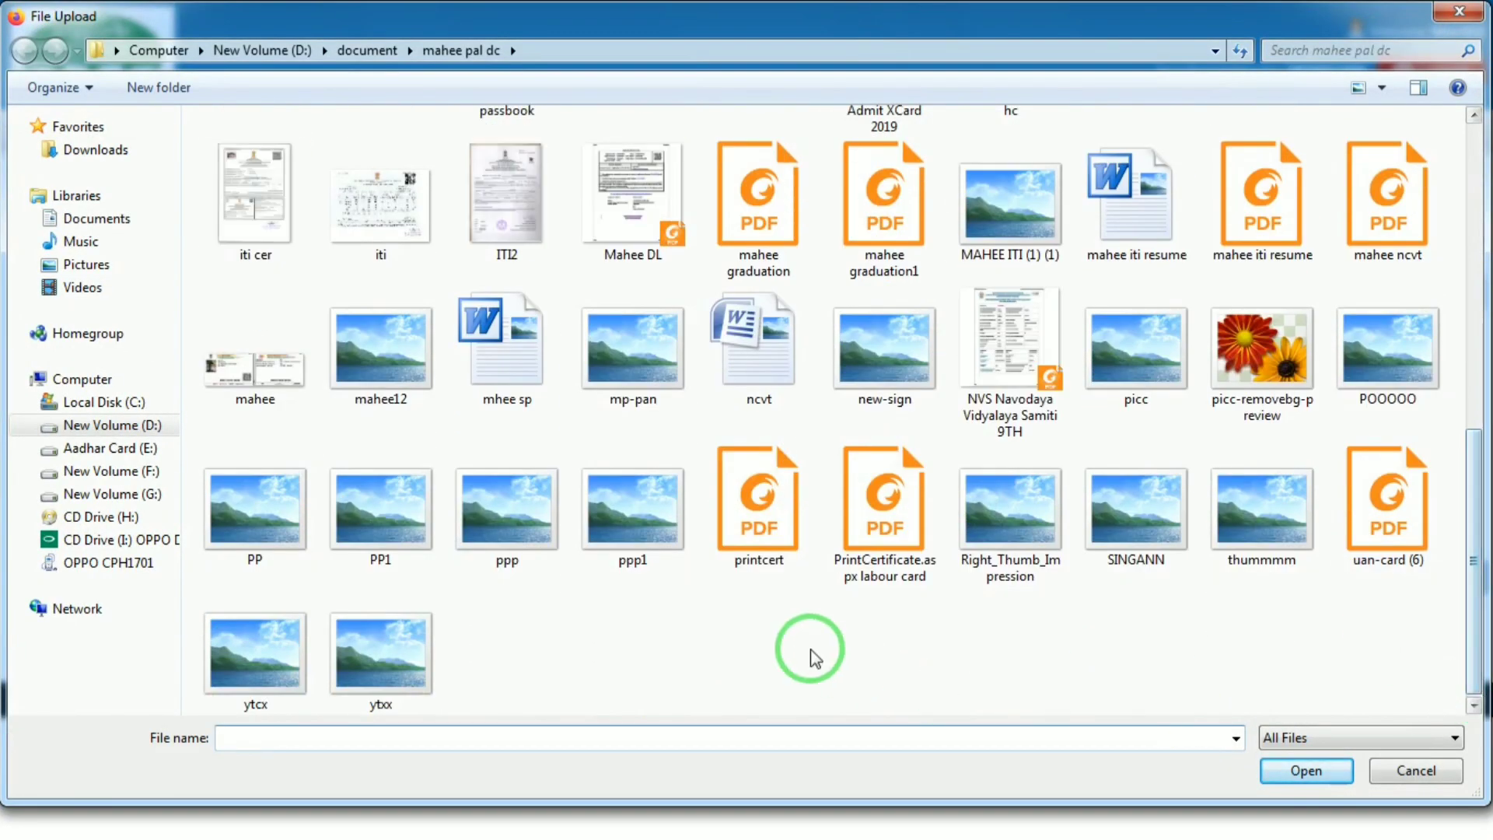
double_click(1027, 533)
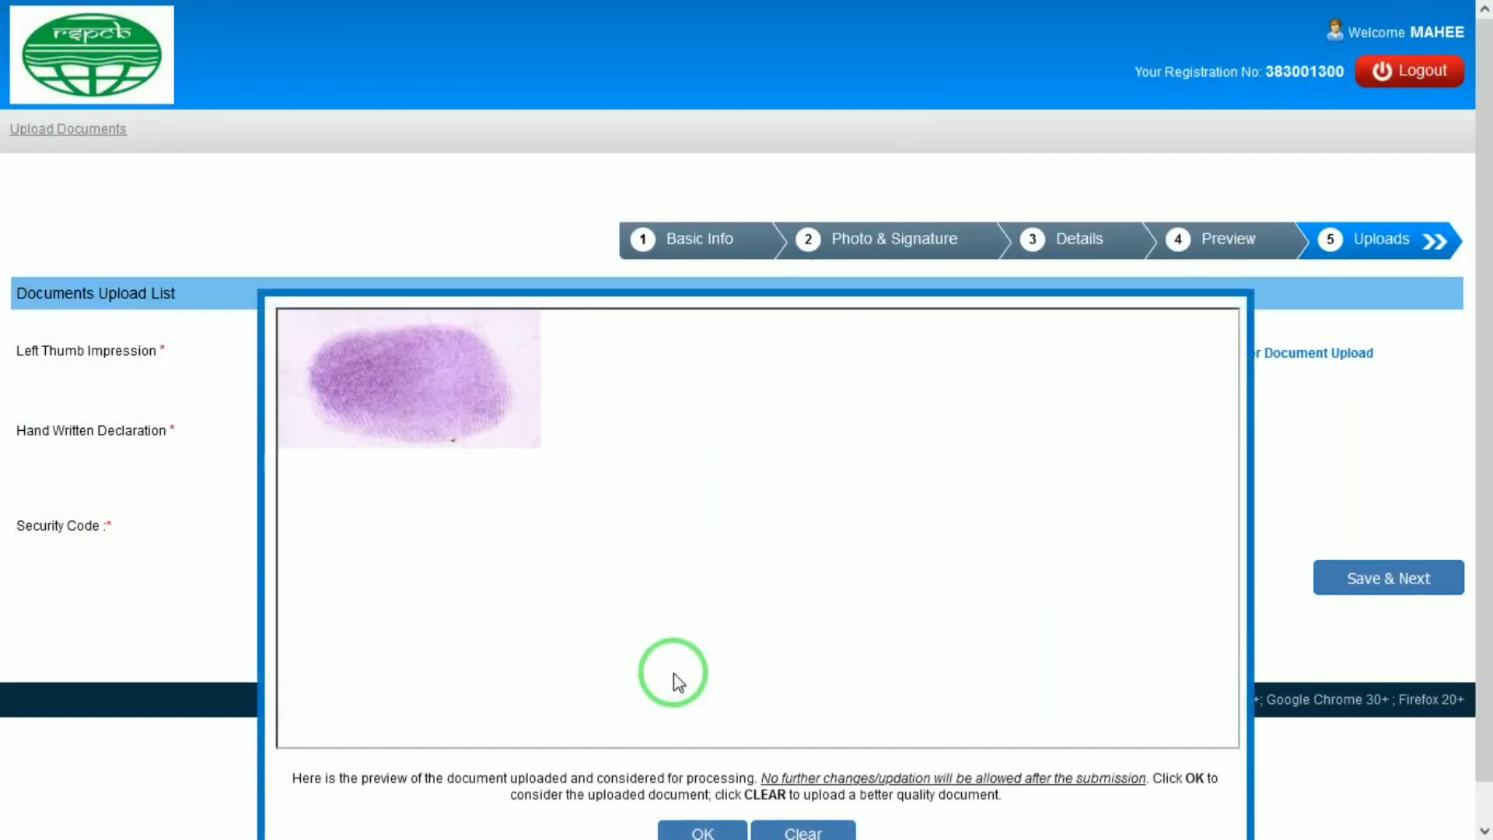
click(691, 832)
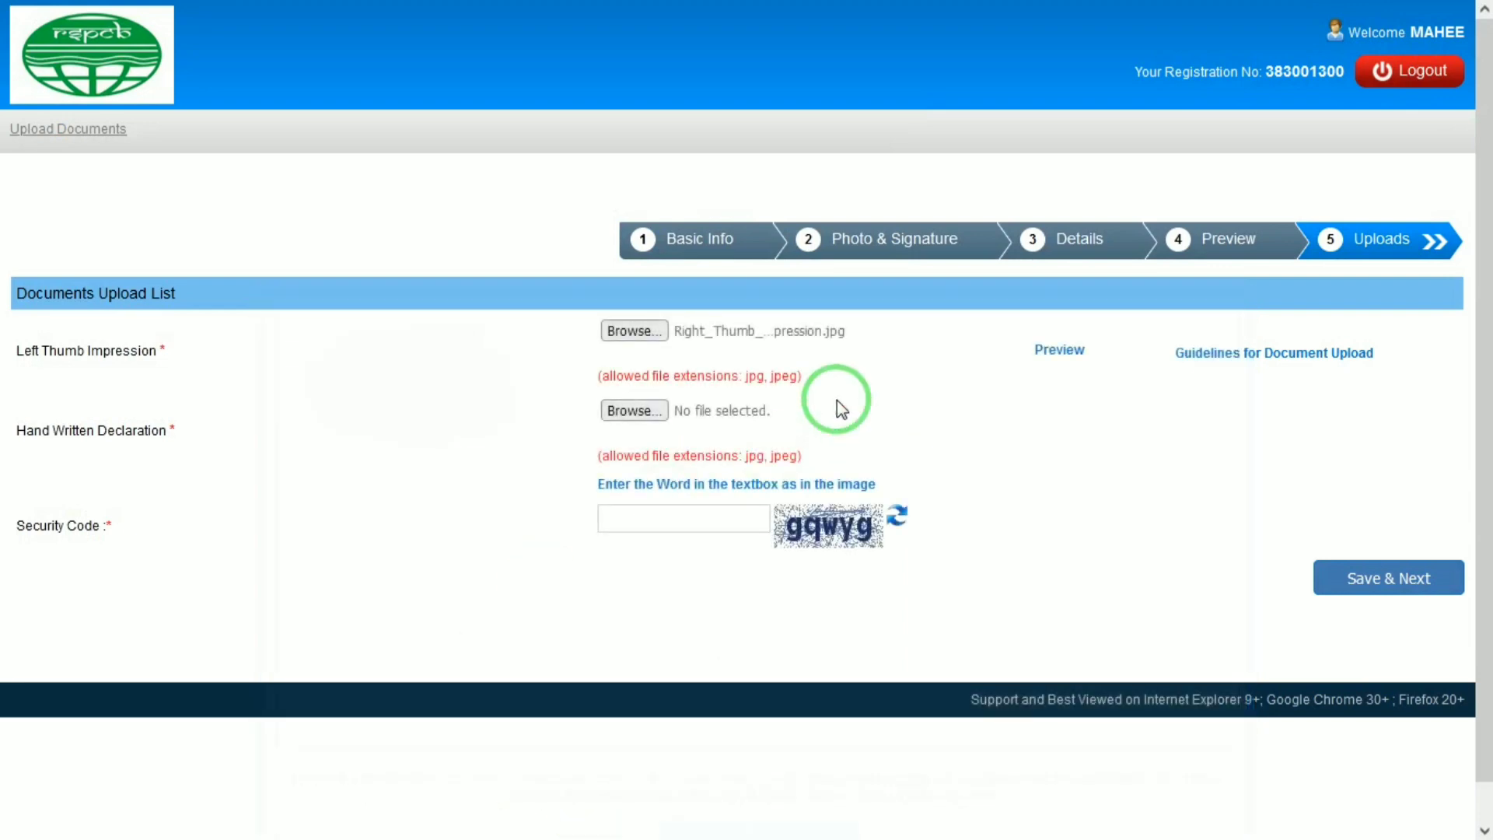
click(664, 412)
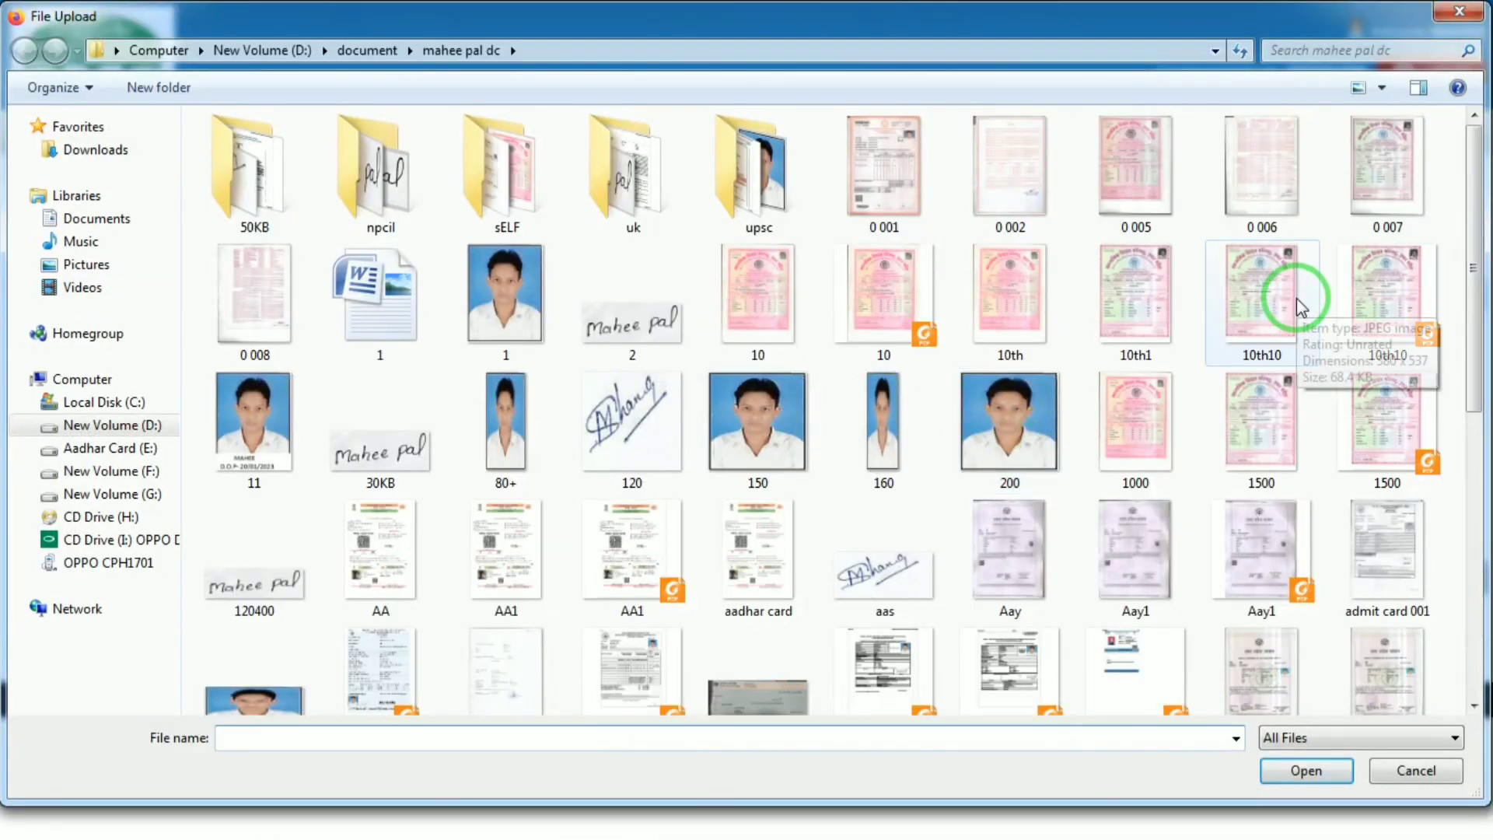
double_click(1260, 450)
Step: Highlight the sample handwritten declaration wording in Google results, then go back to the upload page
mouse_move(1305, 14)
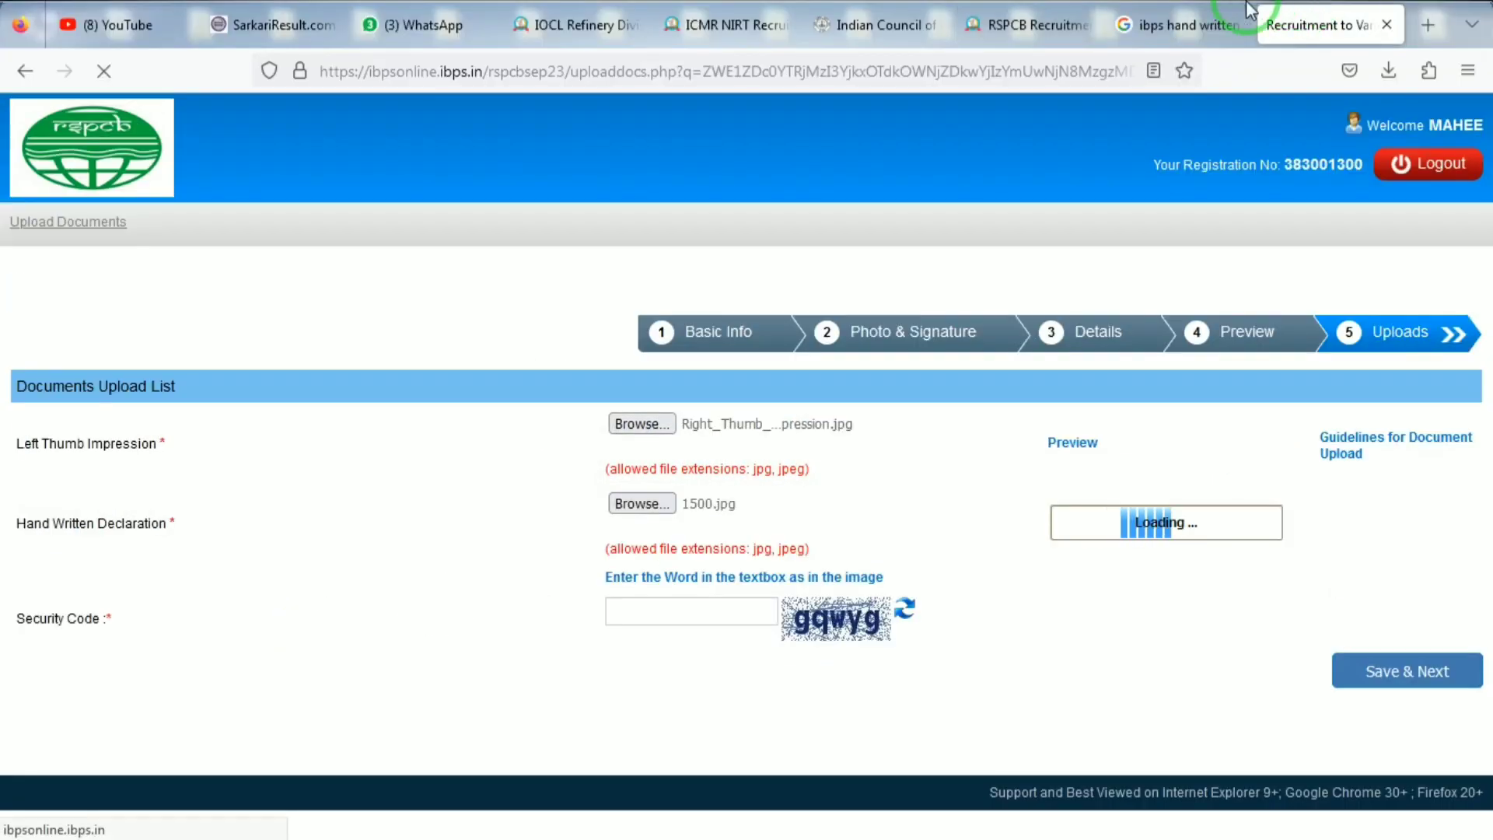
click(1234, 14)
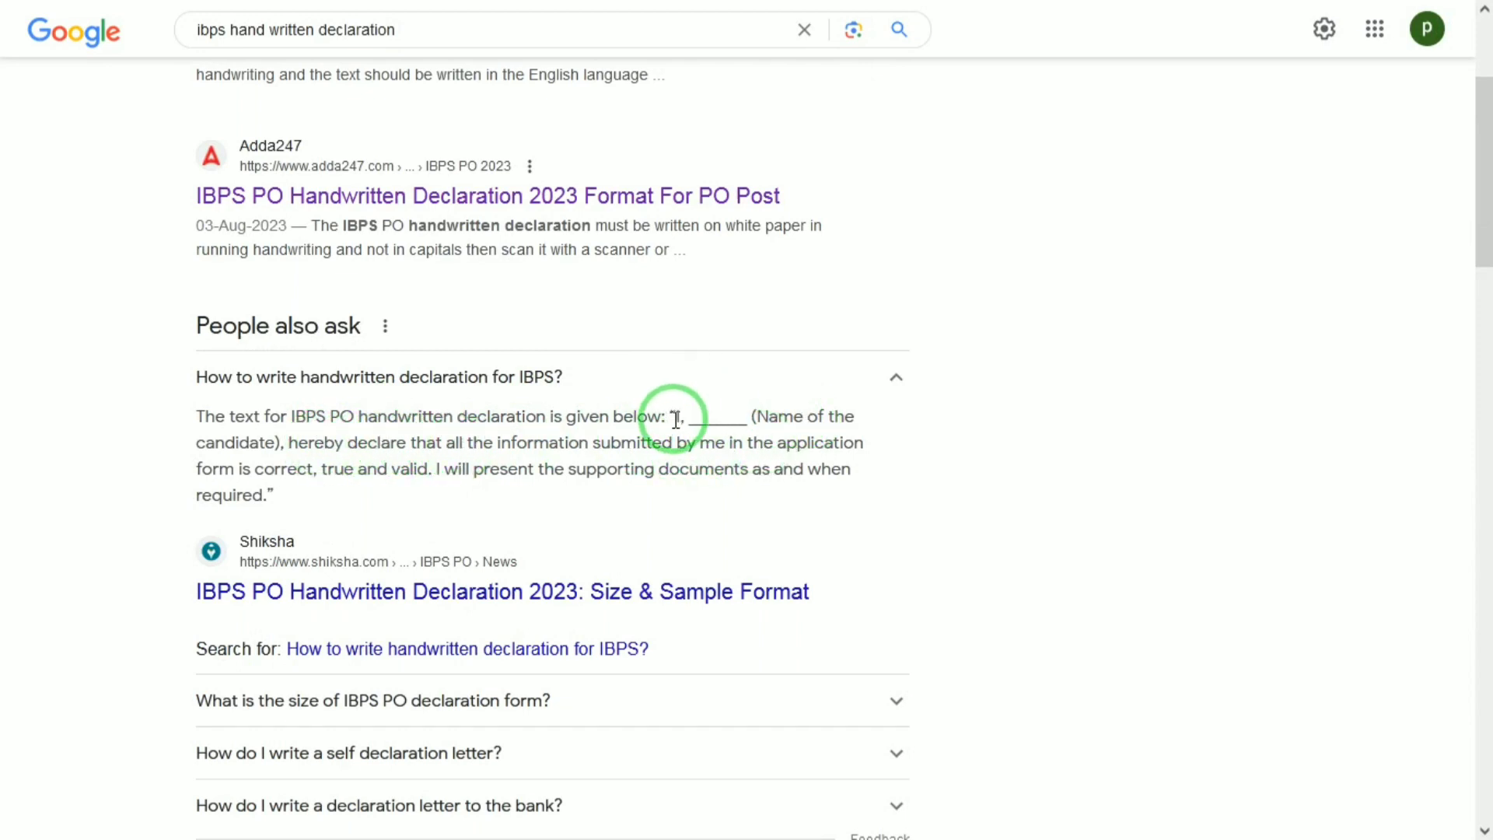
drag(675, 418, 274, 496)
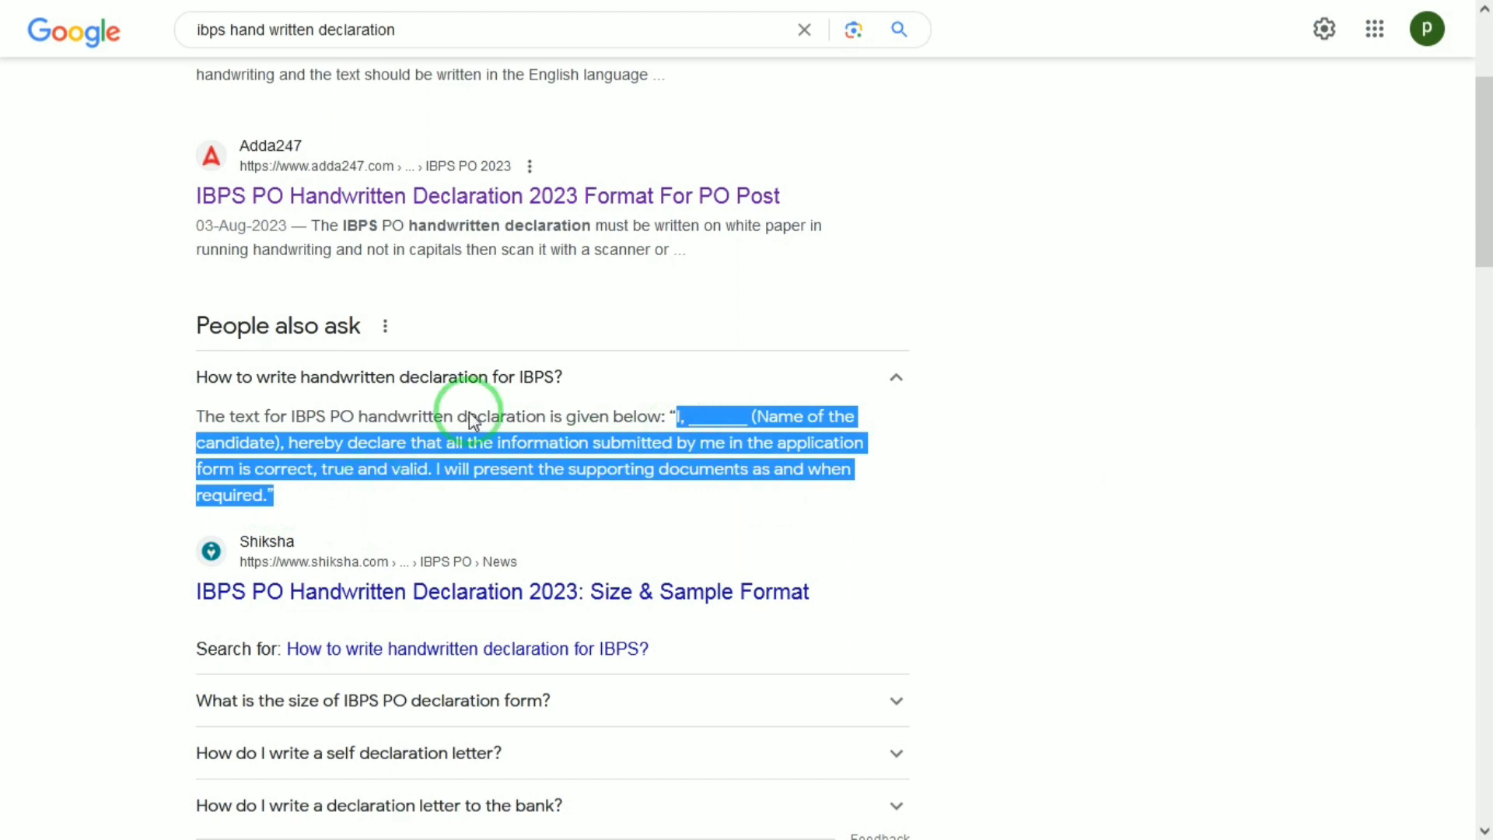
click(1042, 16)
click(1372, 16)
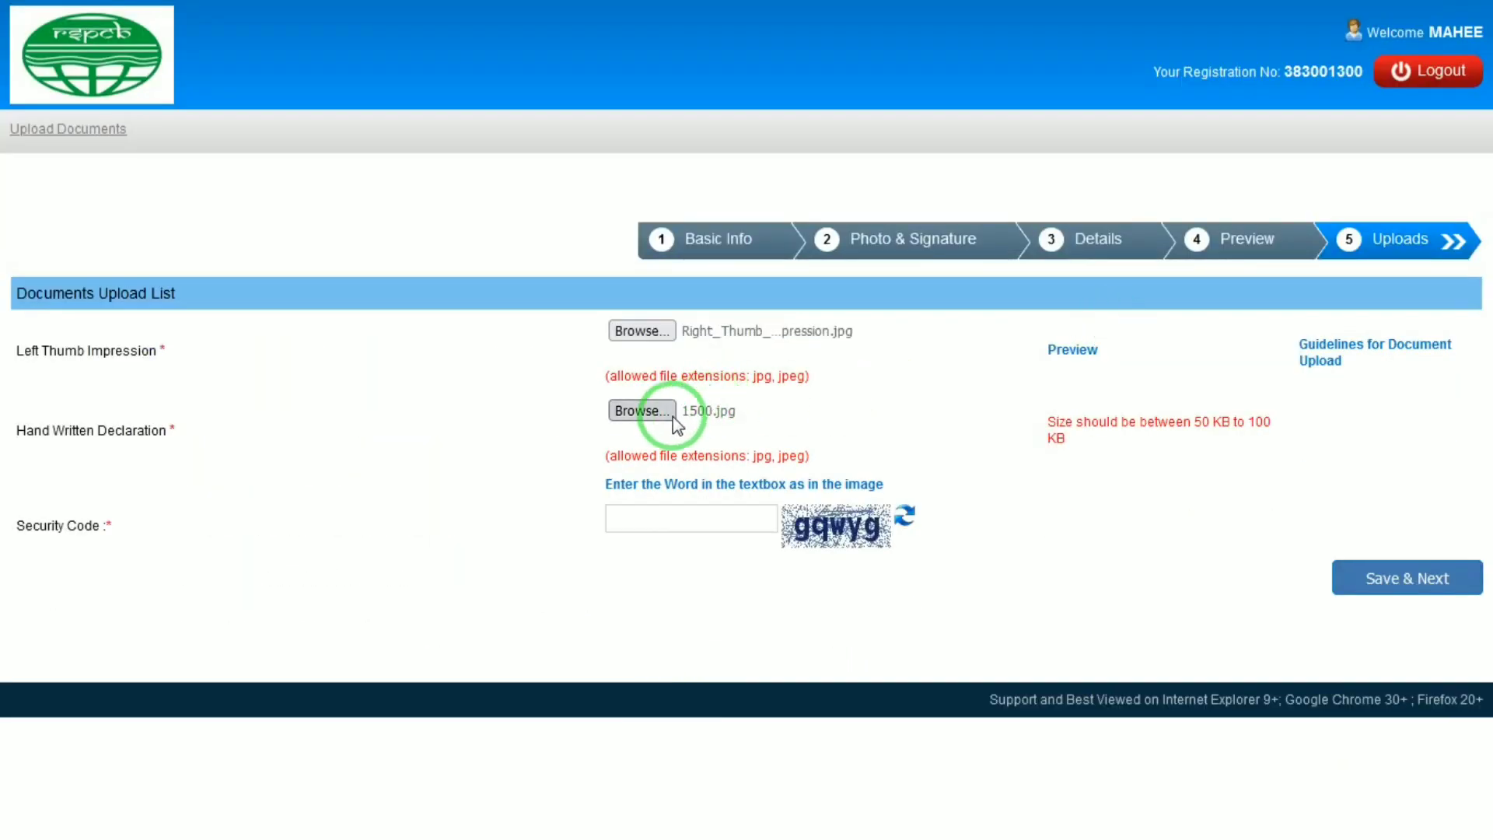
Step: Replace the handwritten declaration with 10th10.jpg, then save and confirm the final submission
click(669, 413)
click(1273, 319)
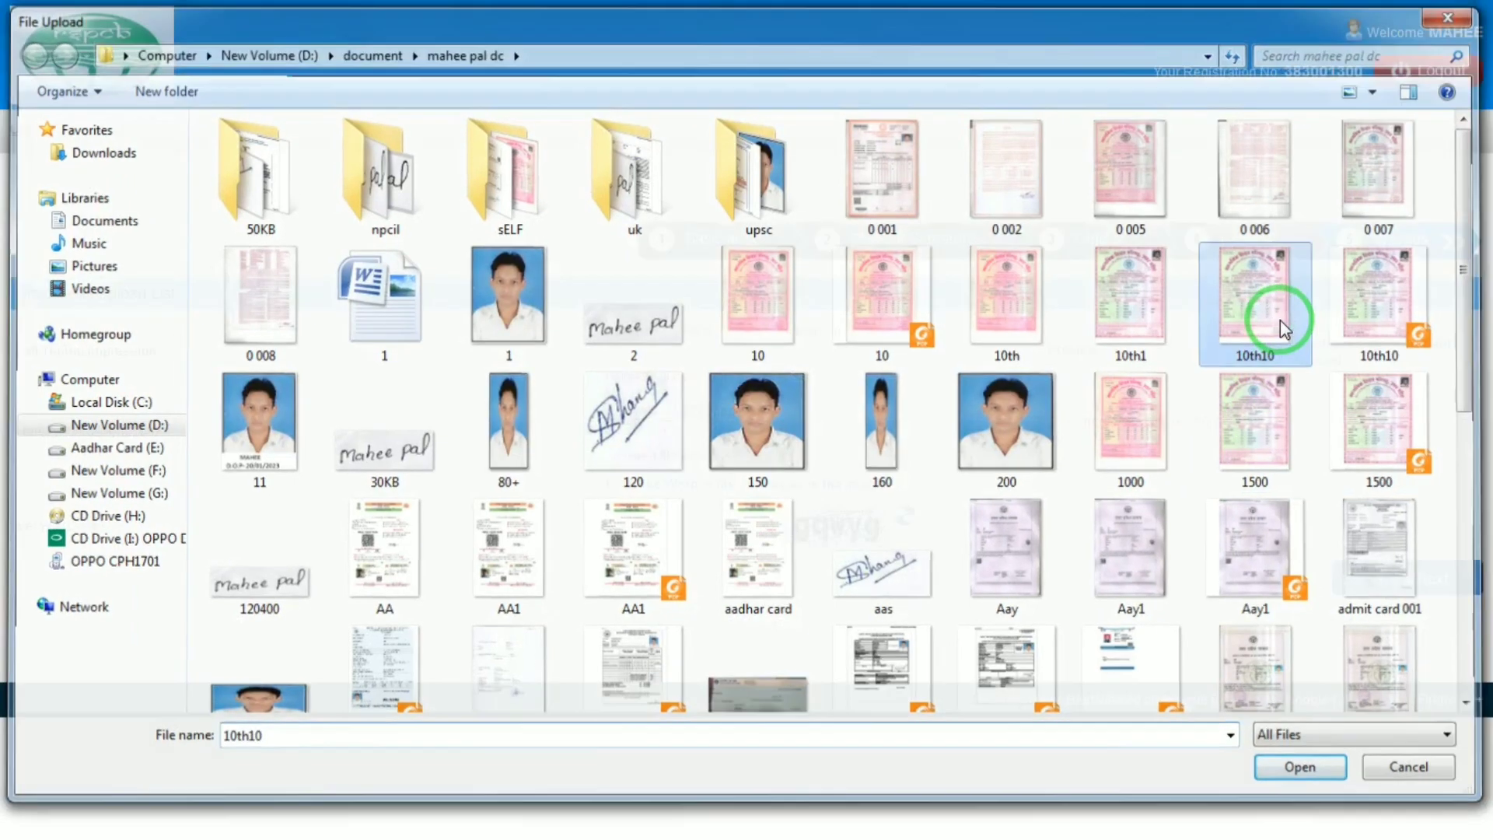
double_click(1280, 319)
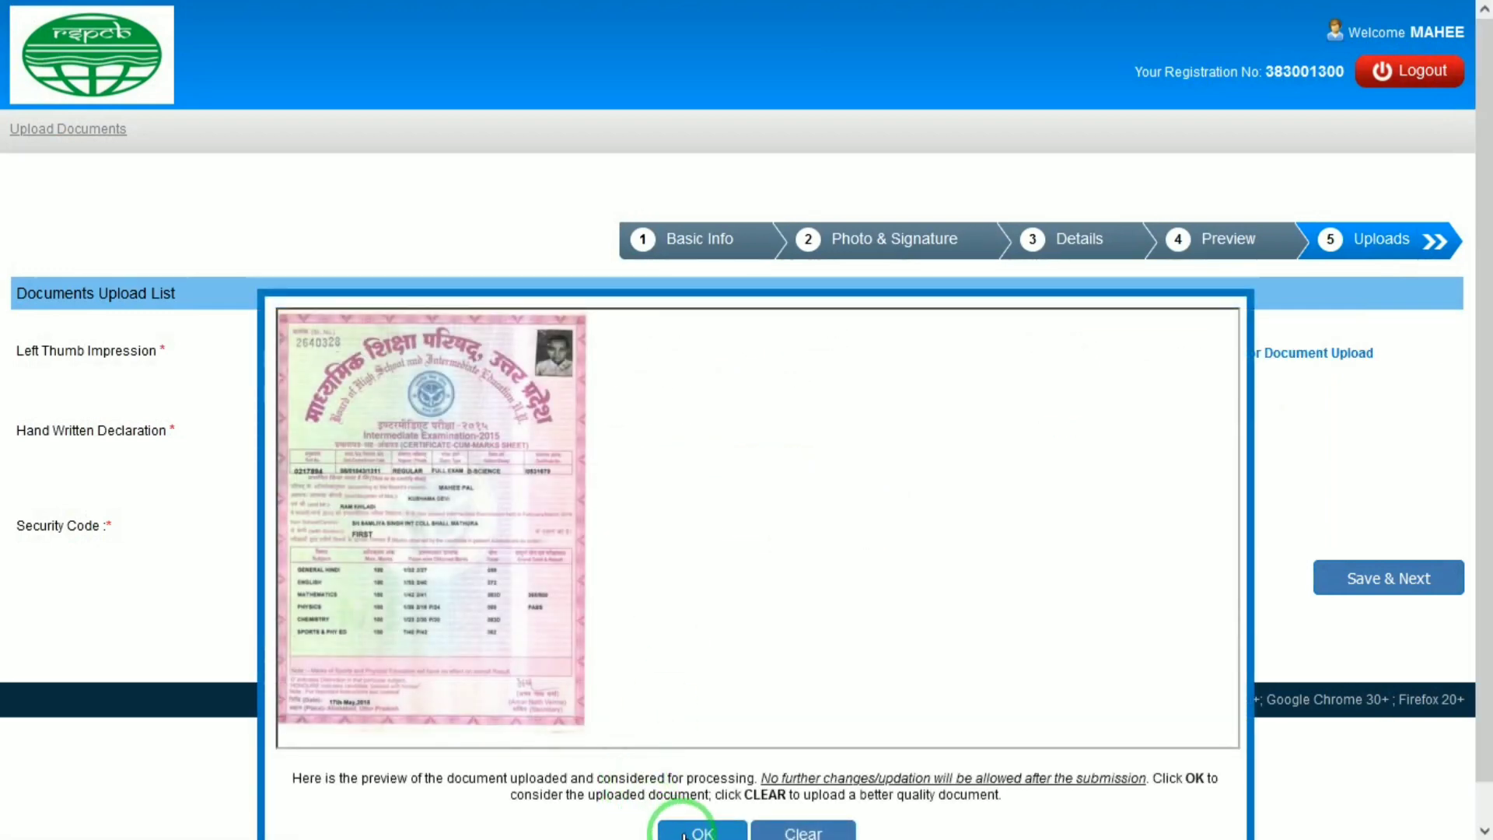
click(683, 833)
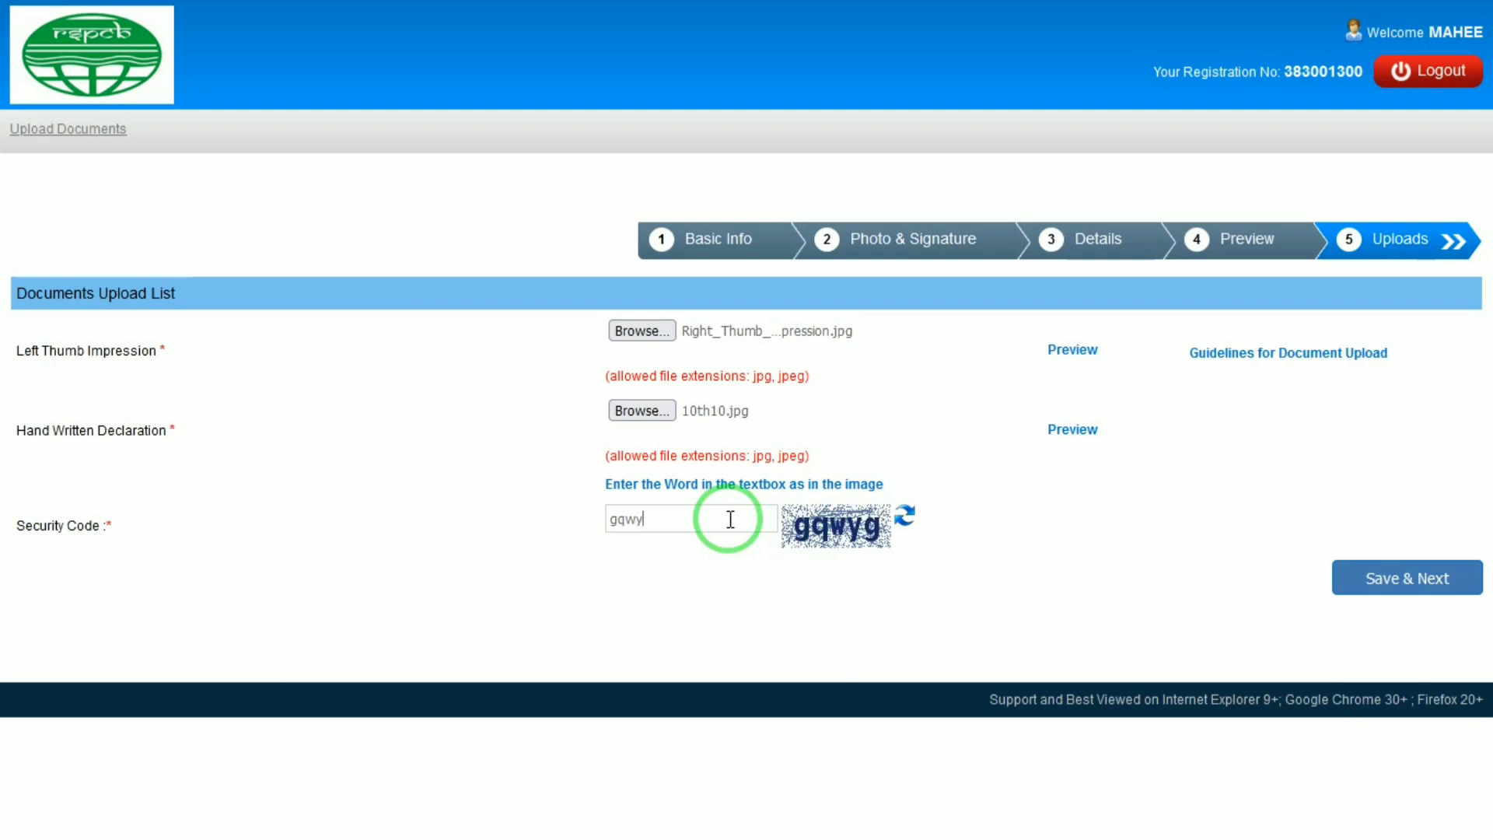
click(1357, 579)
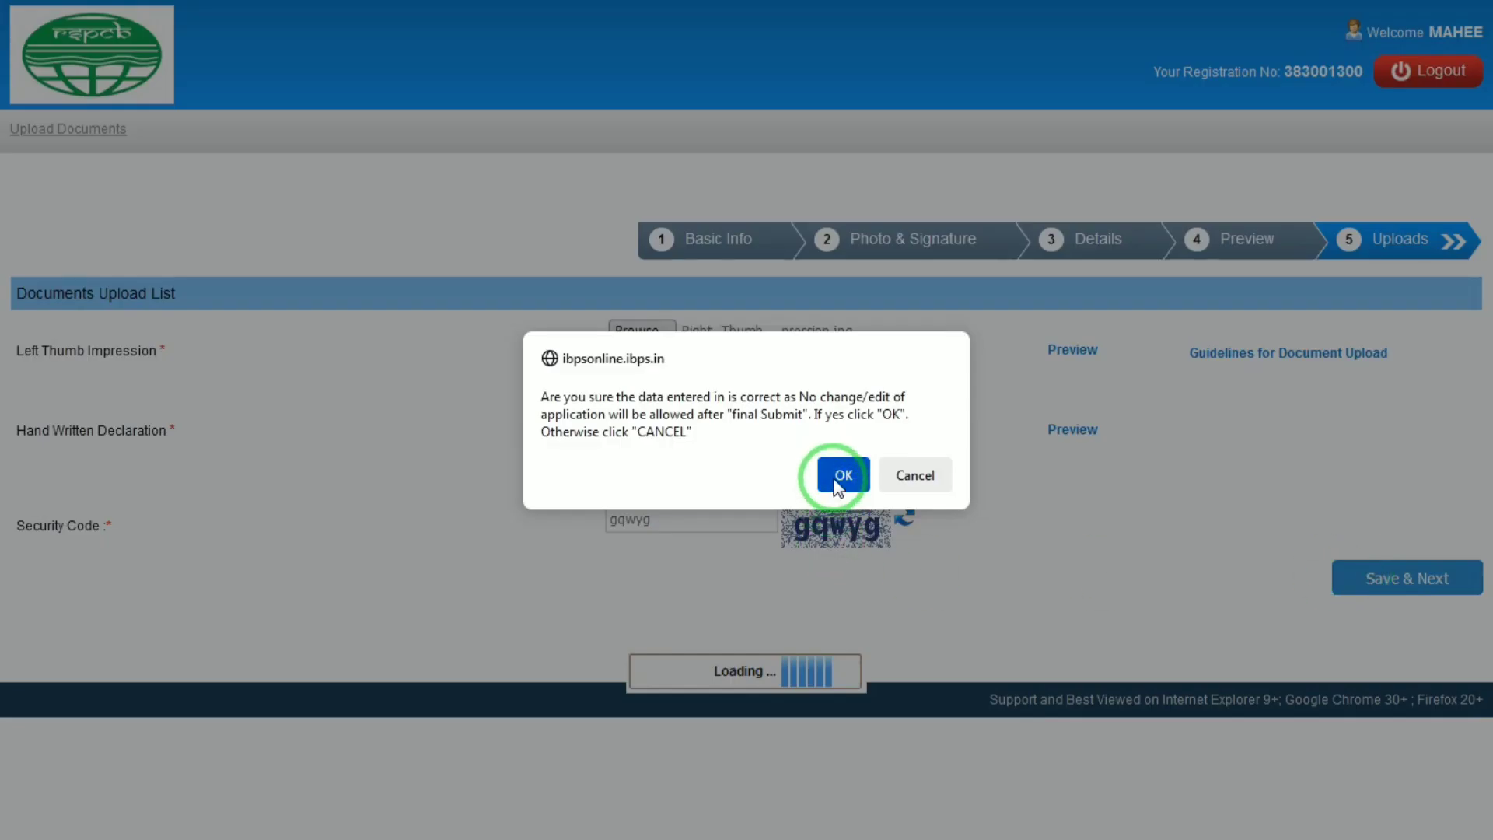
click(839, 481)
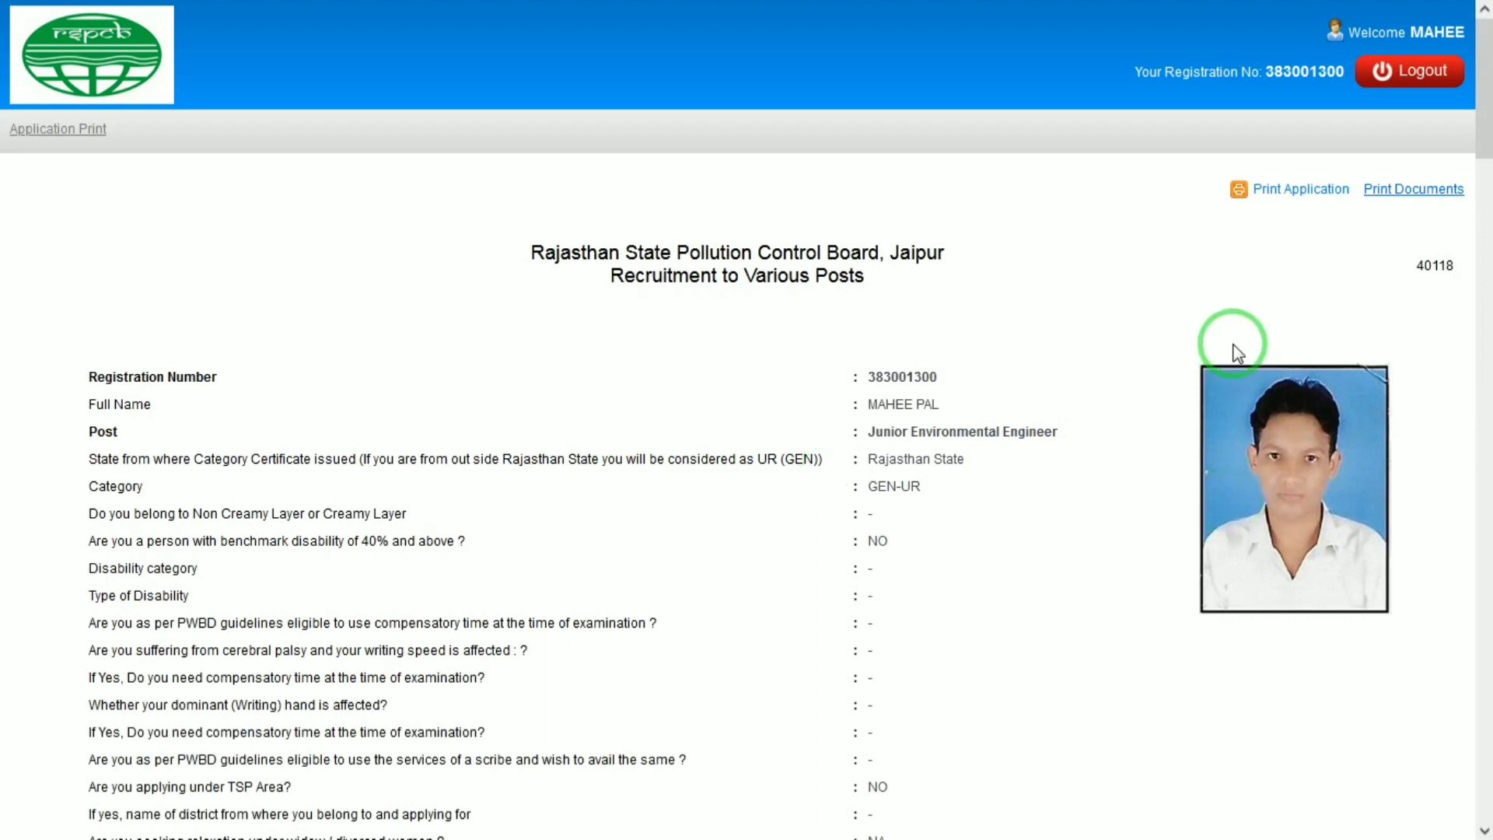
Step: Print the application to Save as PDF at 100% scale and save into the document folder
click(1324, 196)
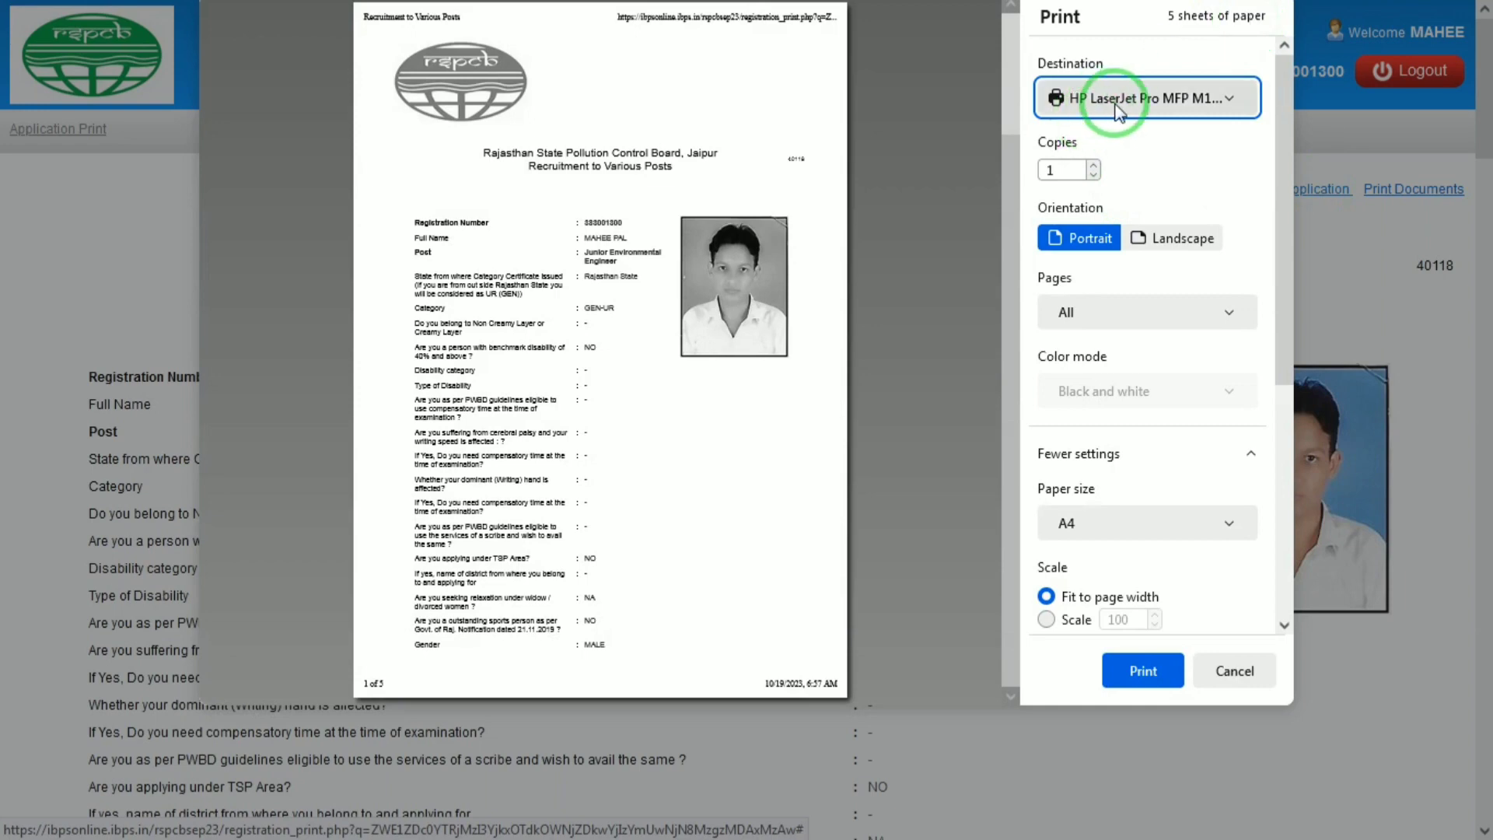
click(1116, 100)
click(1104, 126)
click(1045, 553)
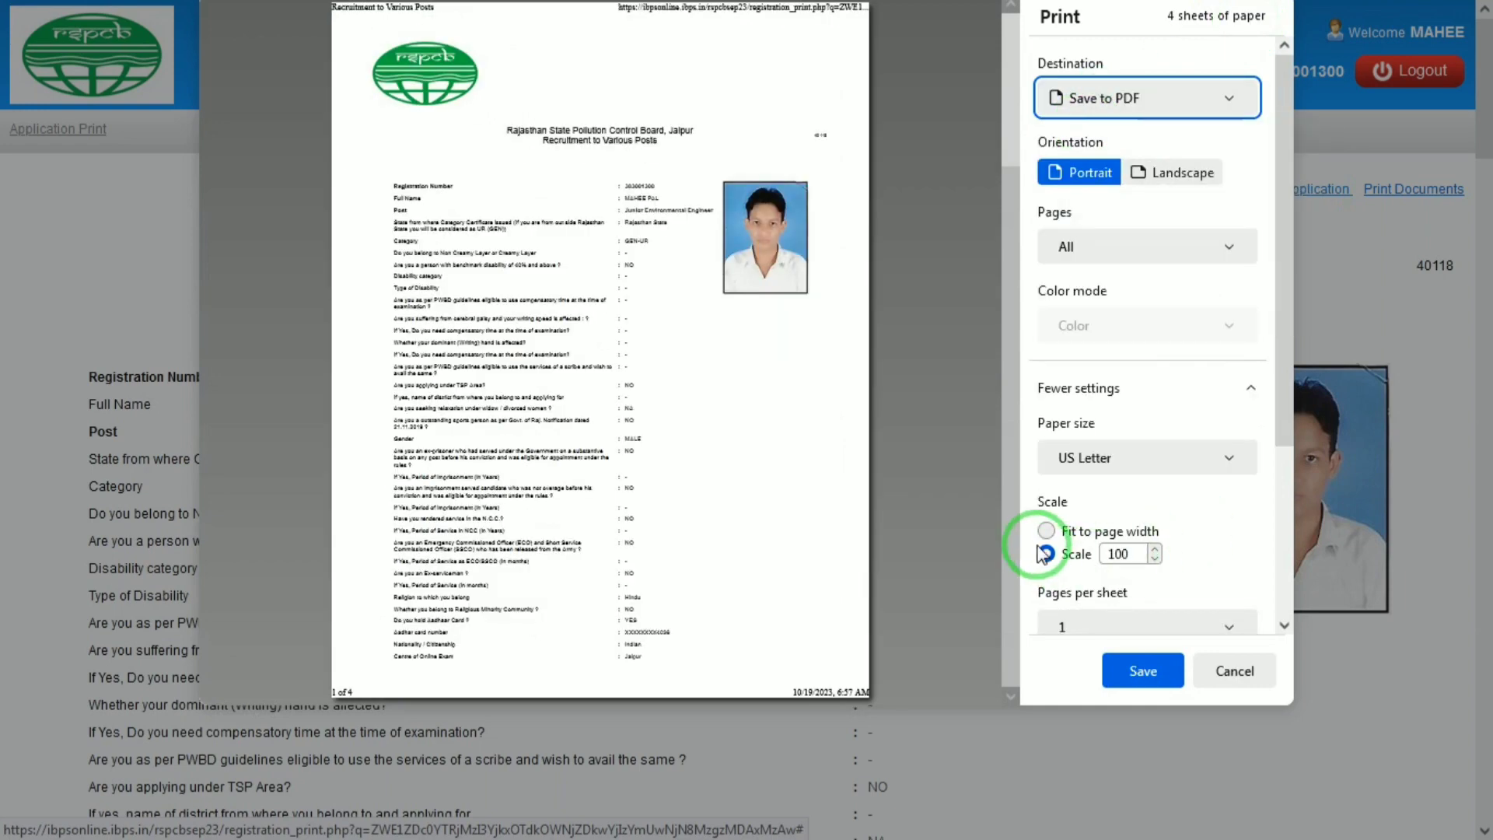
click(1045, 531)
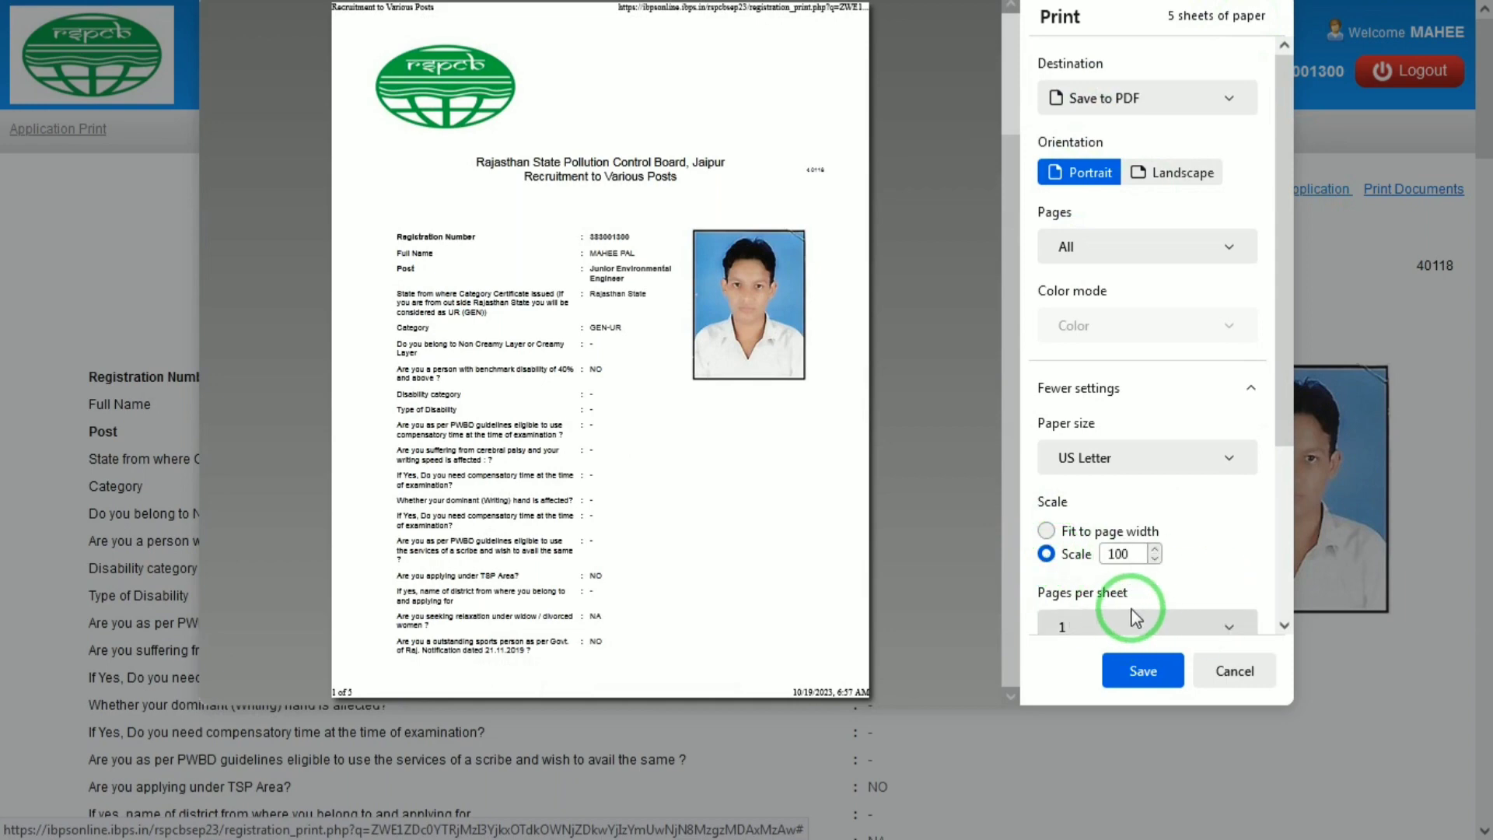
click(1136, 672)
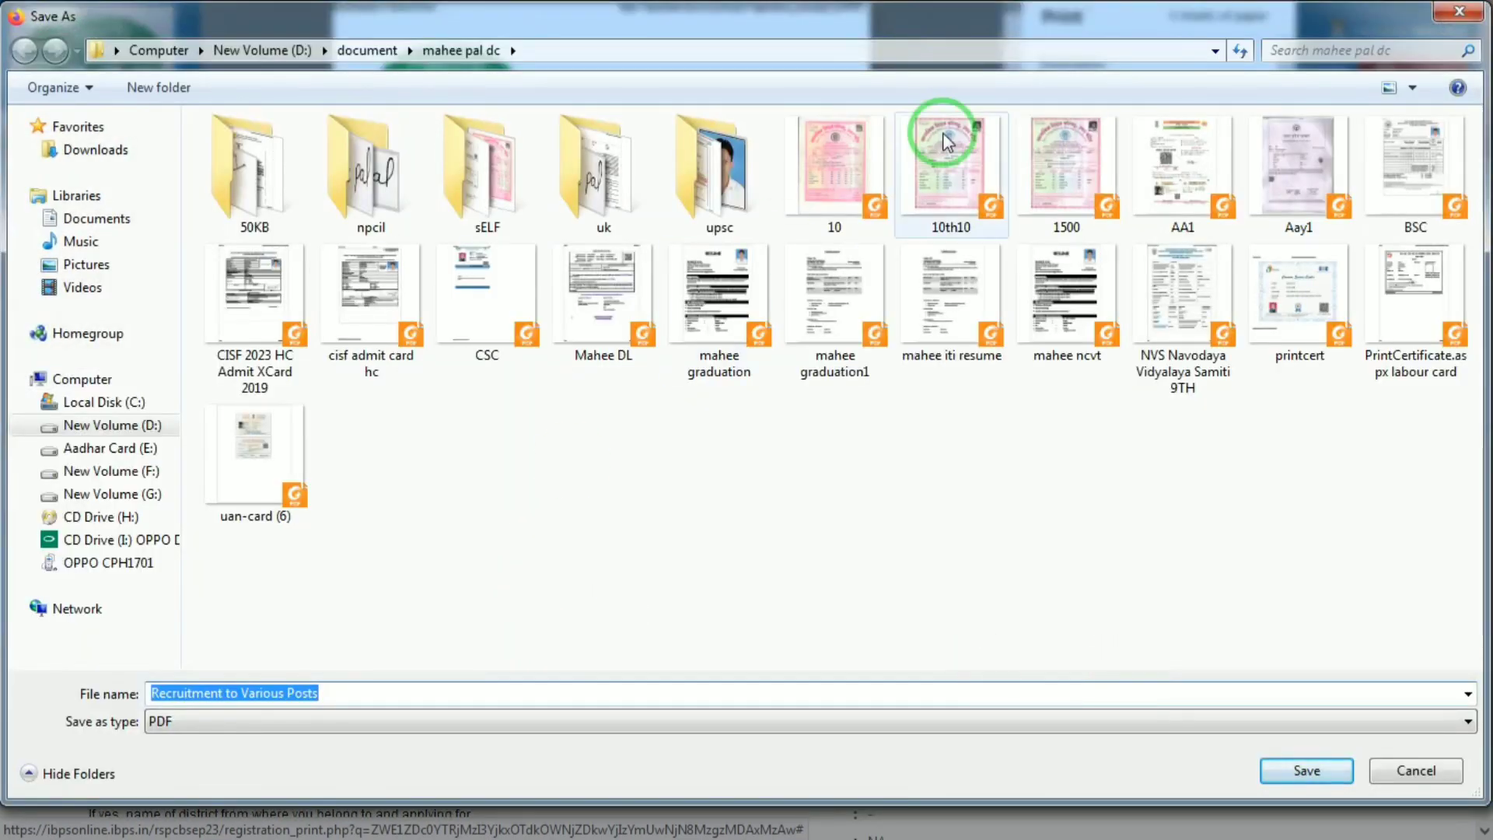
click(367, 50)
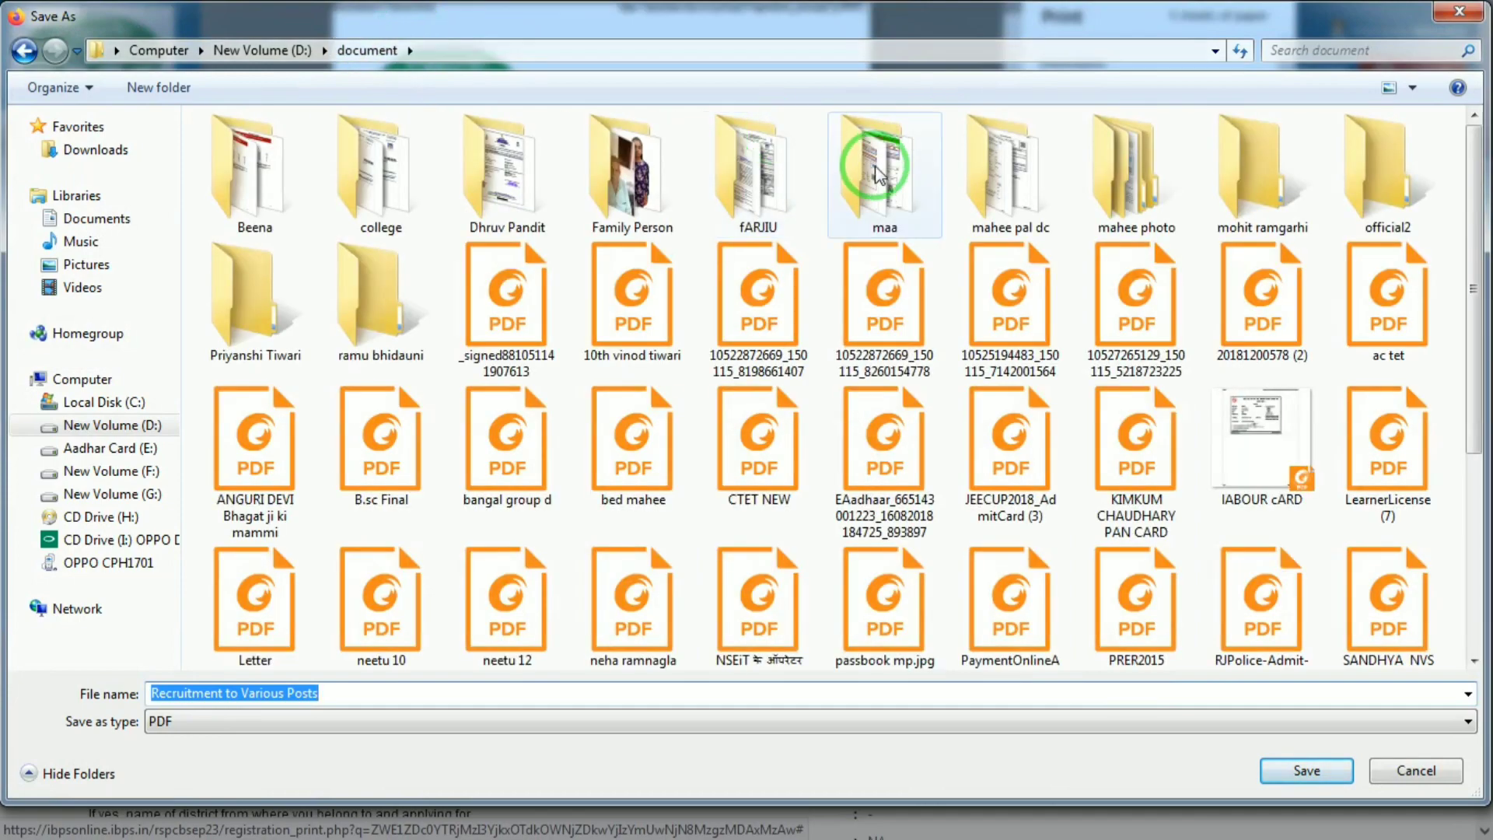